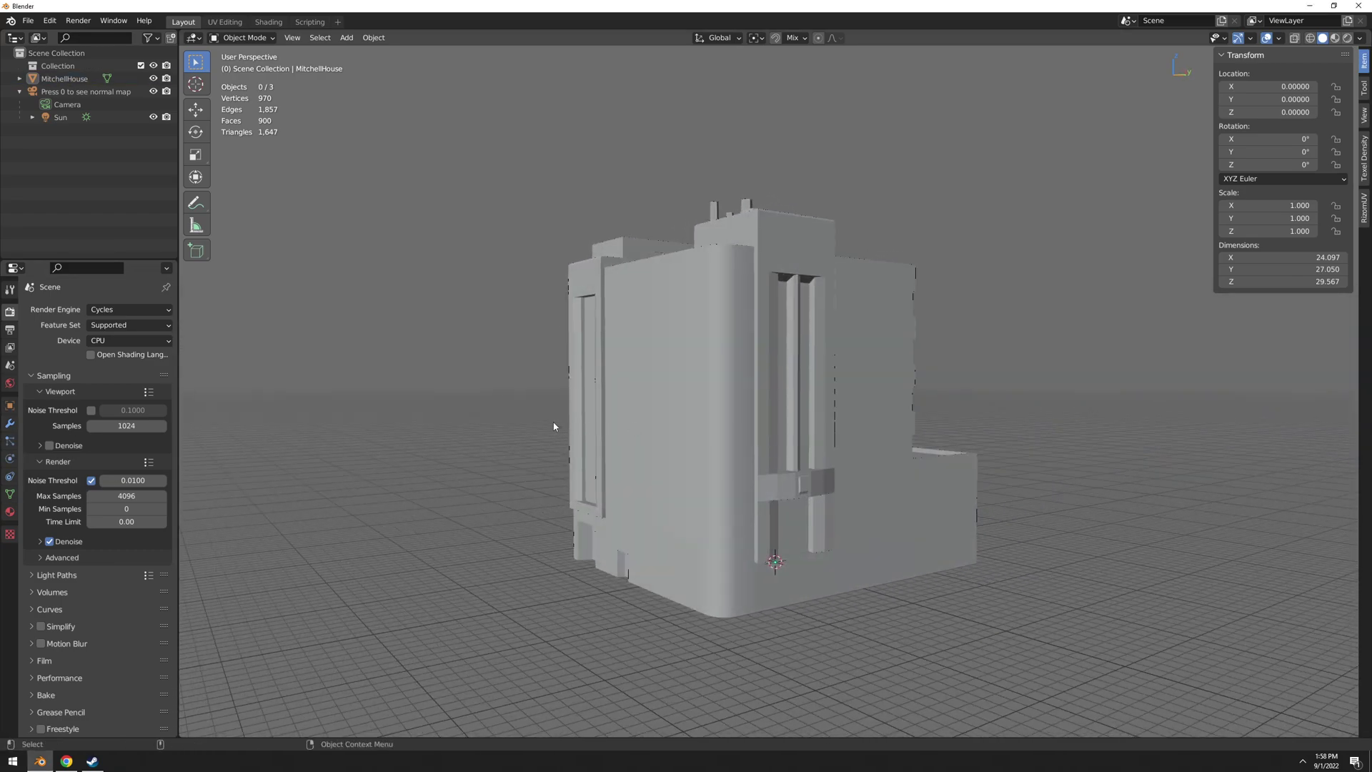
left_click(674, 419)
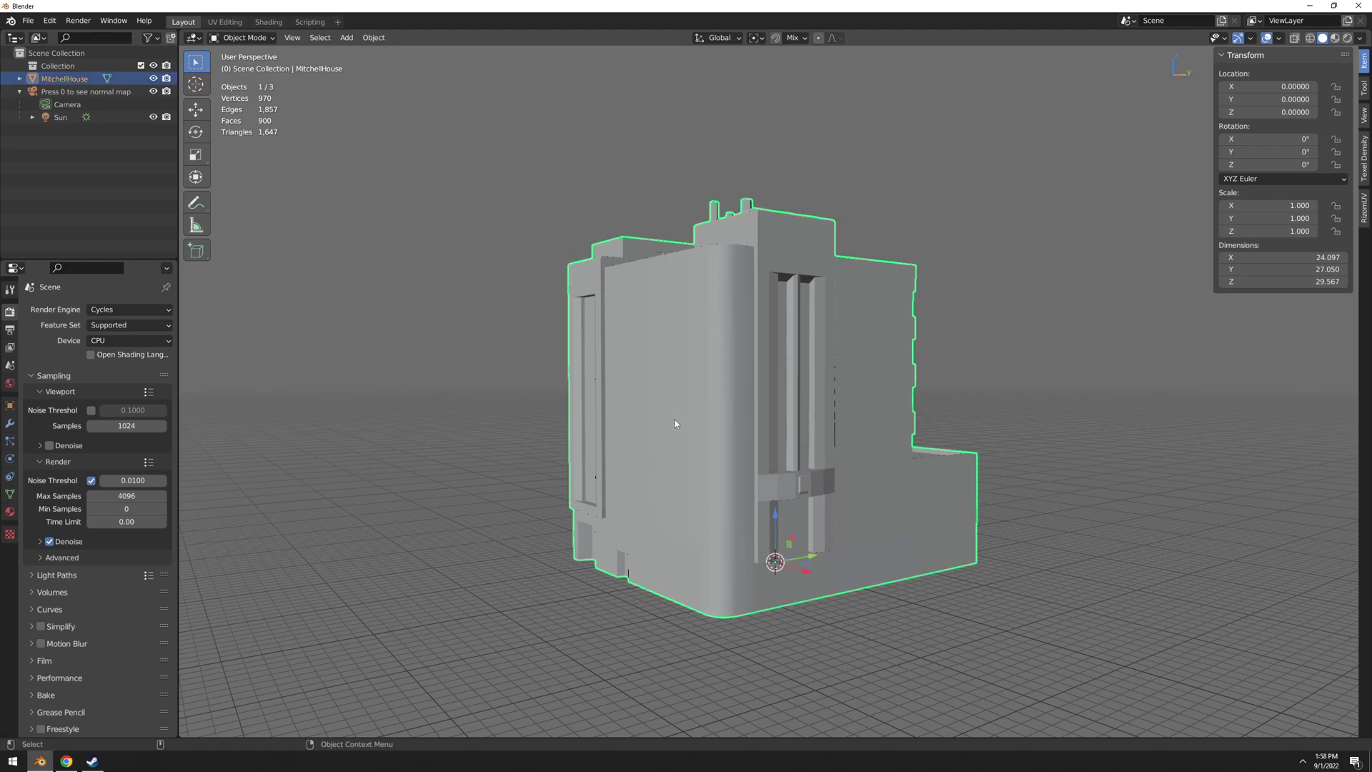
left_click(495, 410)
middle_click_drag(675, 419, 543, 399)
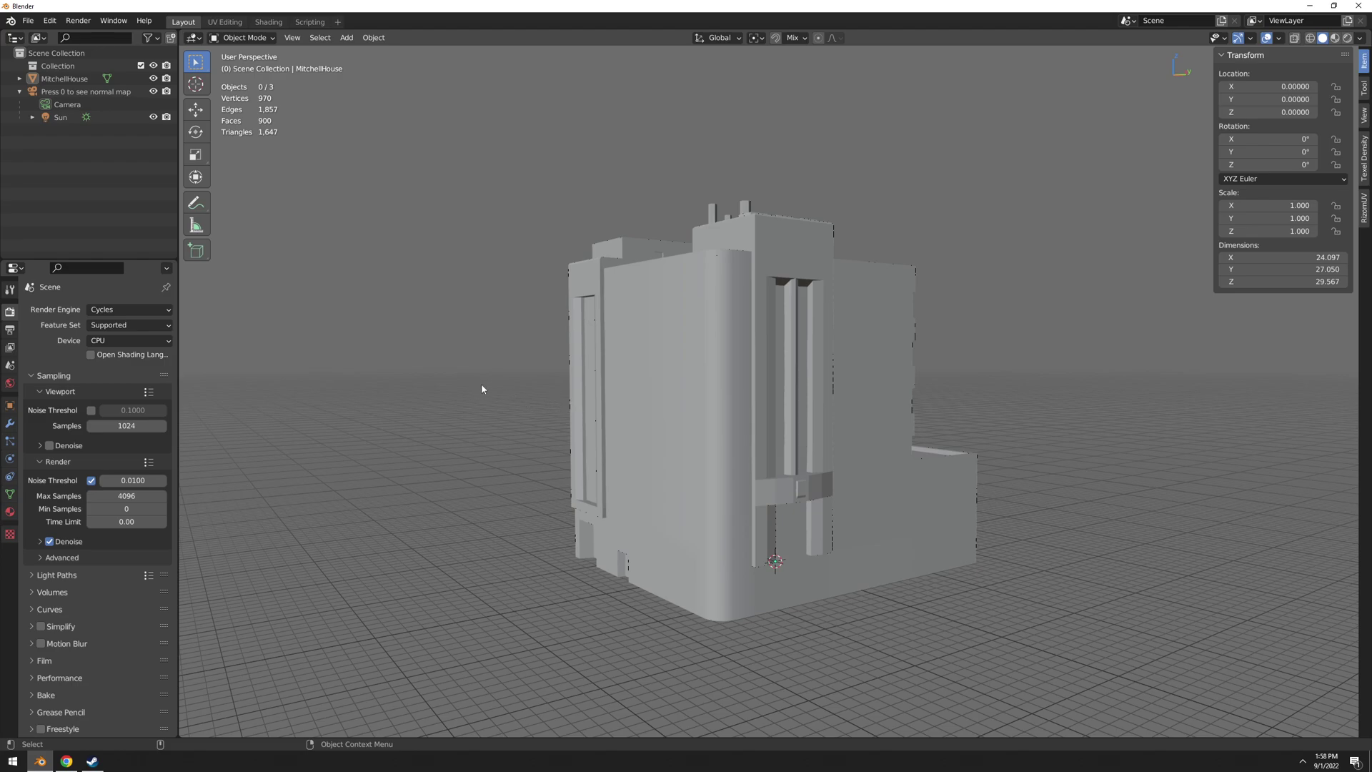
middle_click_drag(482, 388, 652, 381)
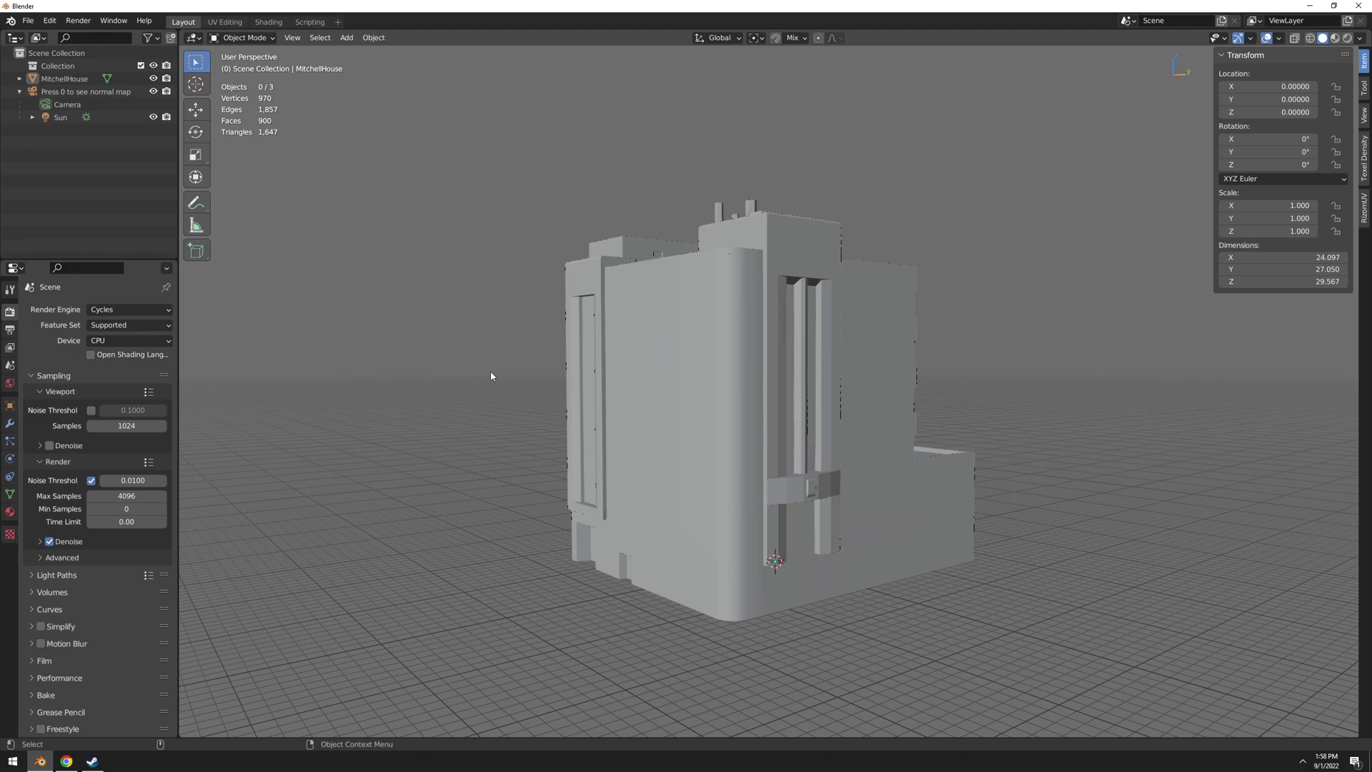
left_click(611, 379)
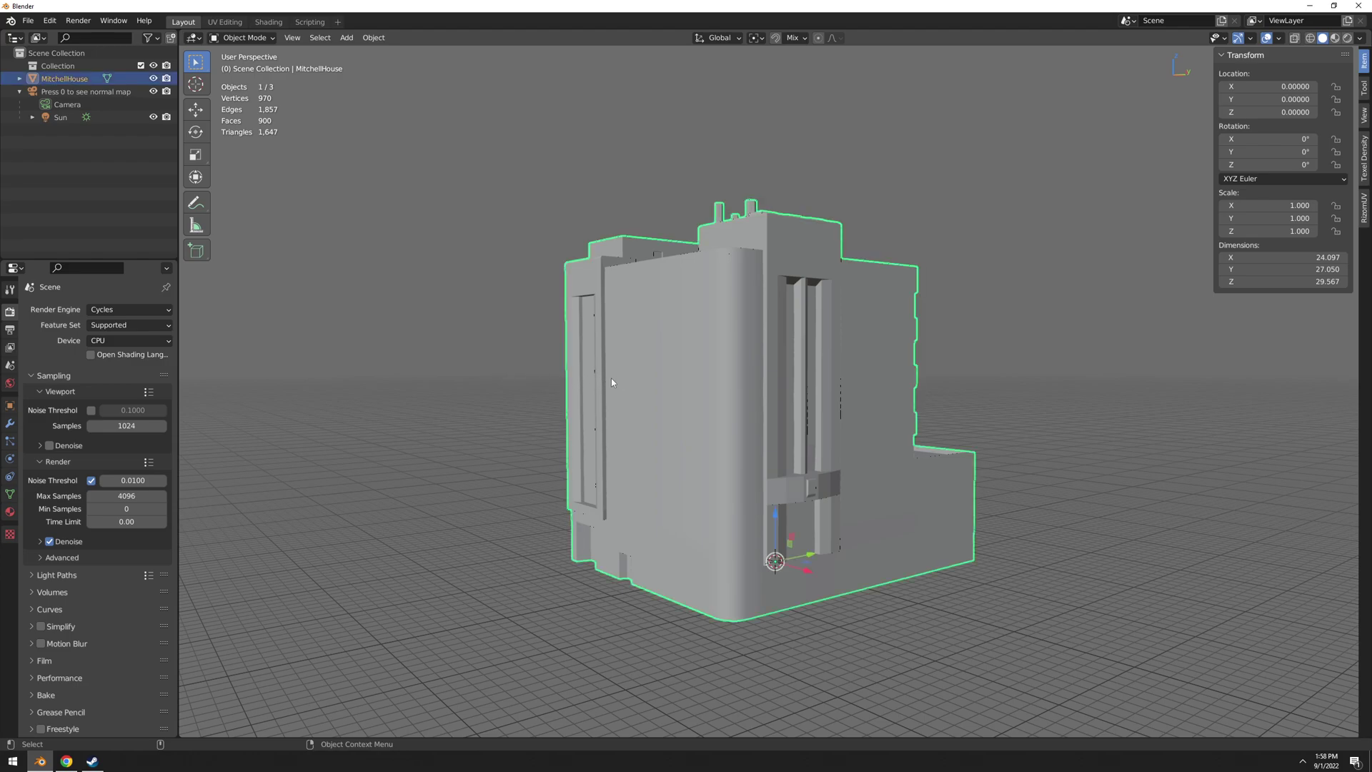
left_click(529, 376)
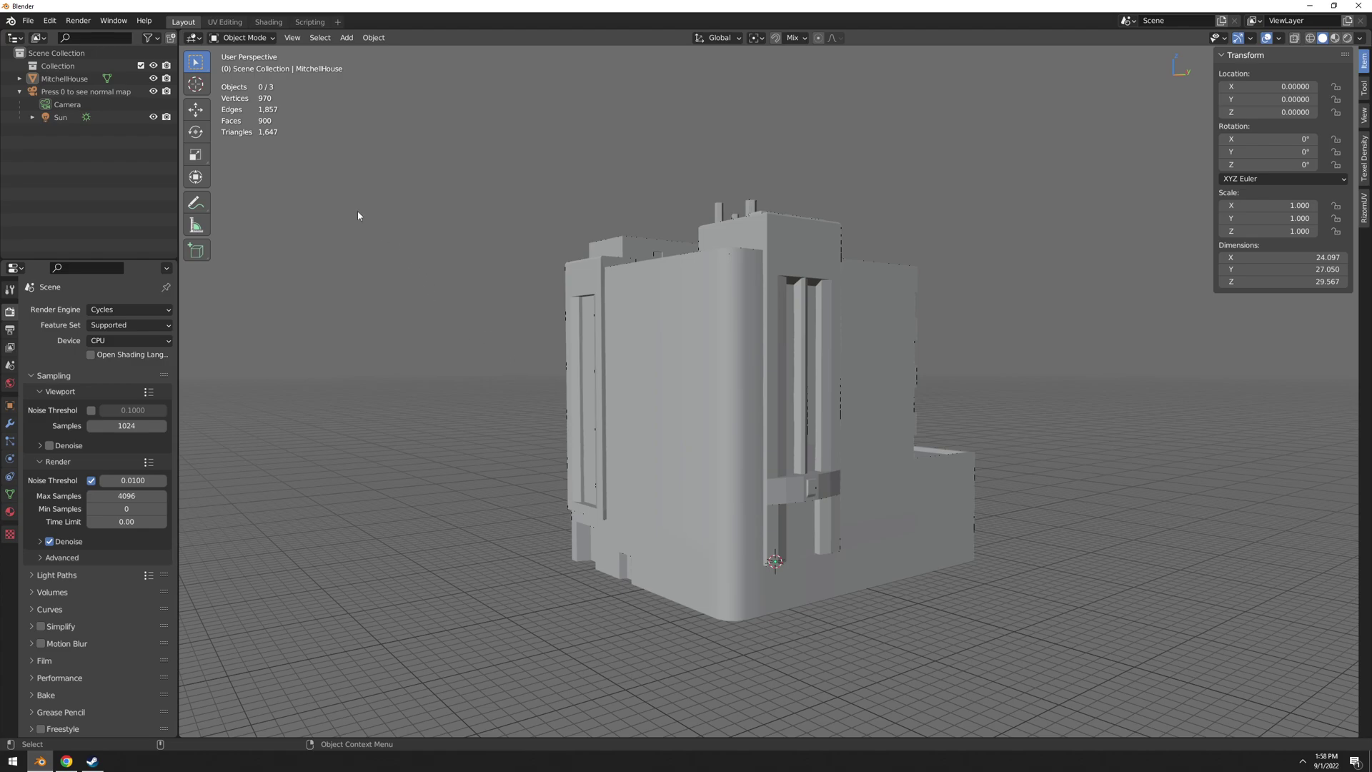
left_click(49, 20)
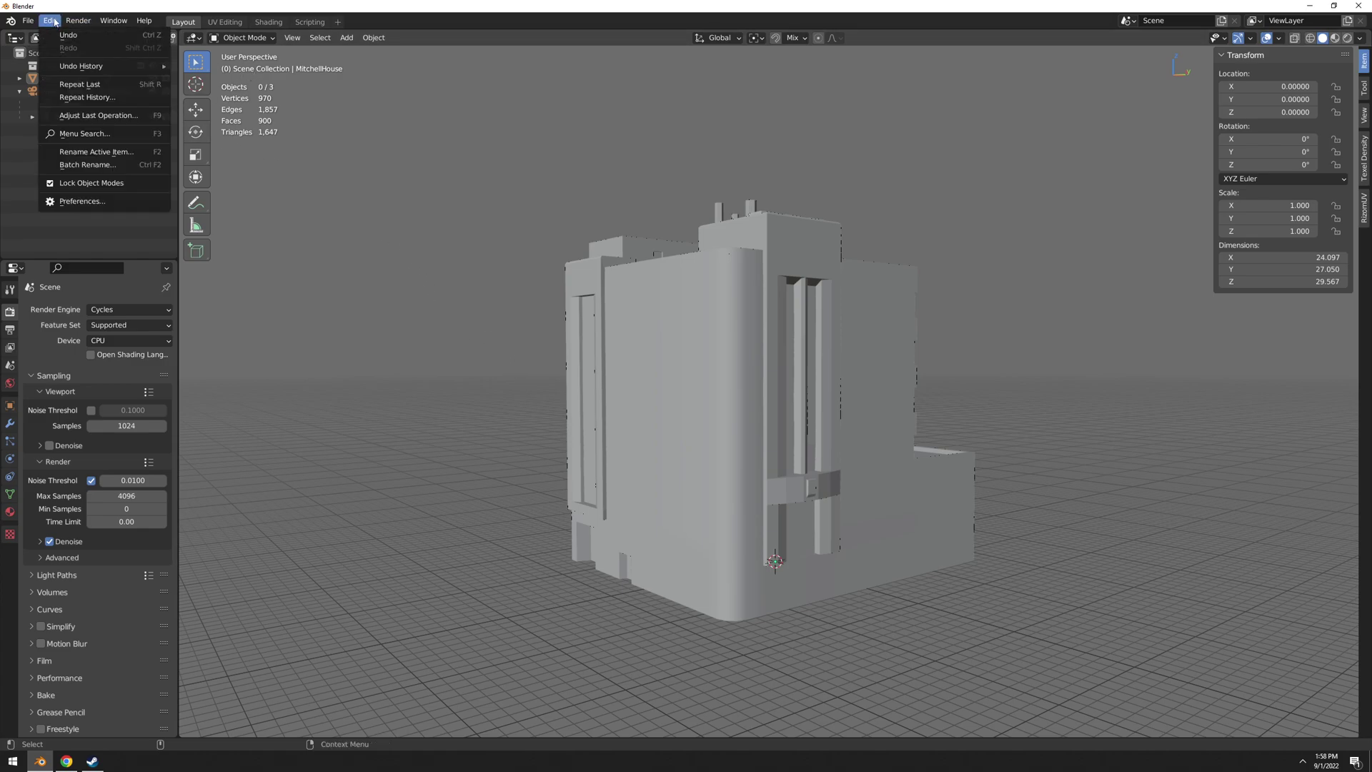
left_click(95, 201)
left_click_drag(215, 30, 382, 113)
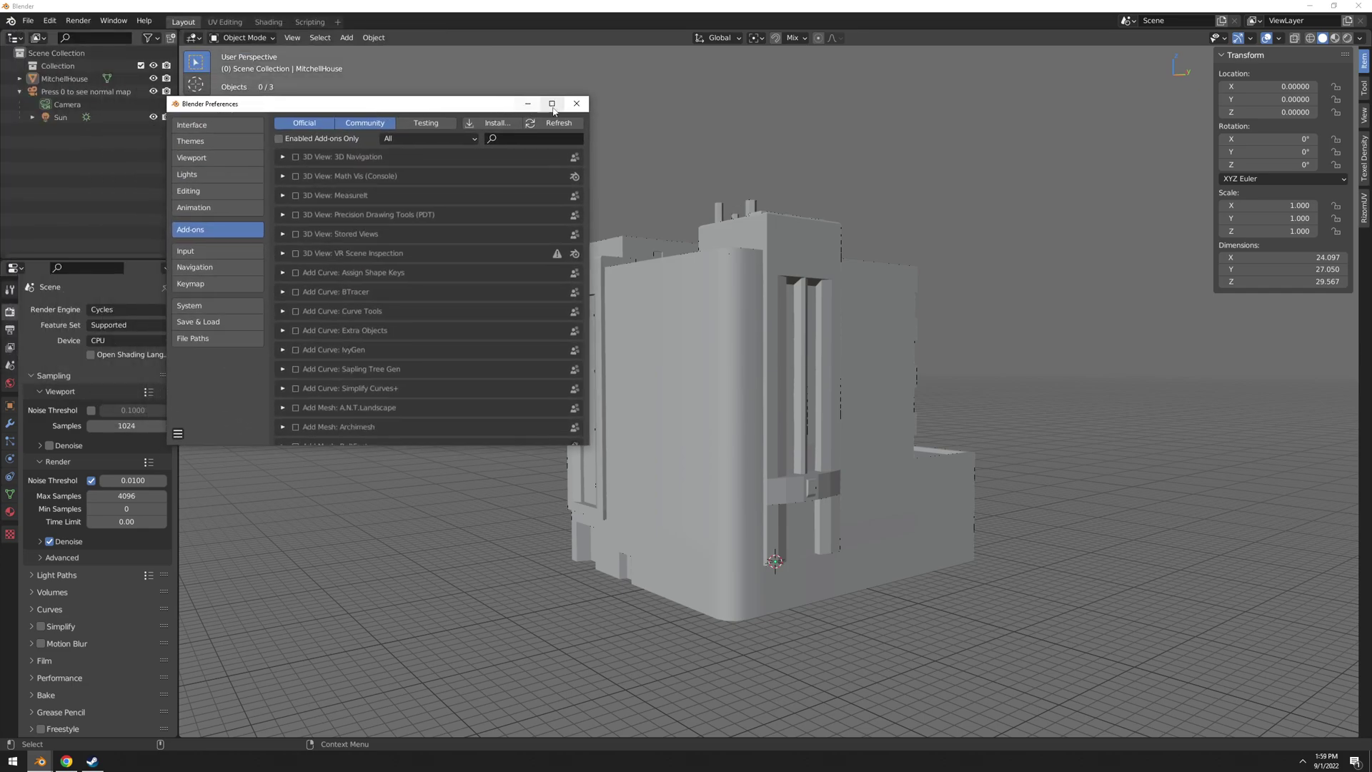
left_click(552, 104)
Check the installed program version in the About information, then dismiss it.
left_click(10, 22)
left_click(10, 22)
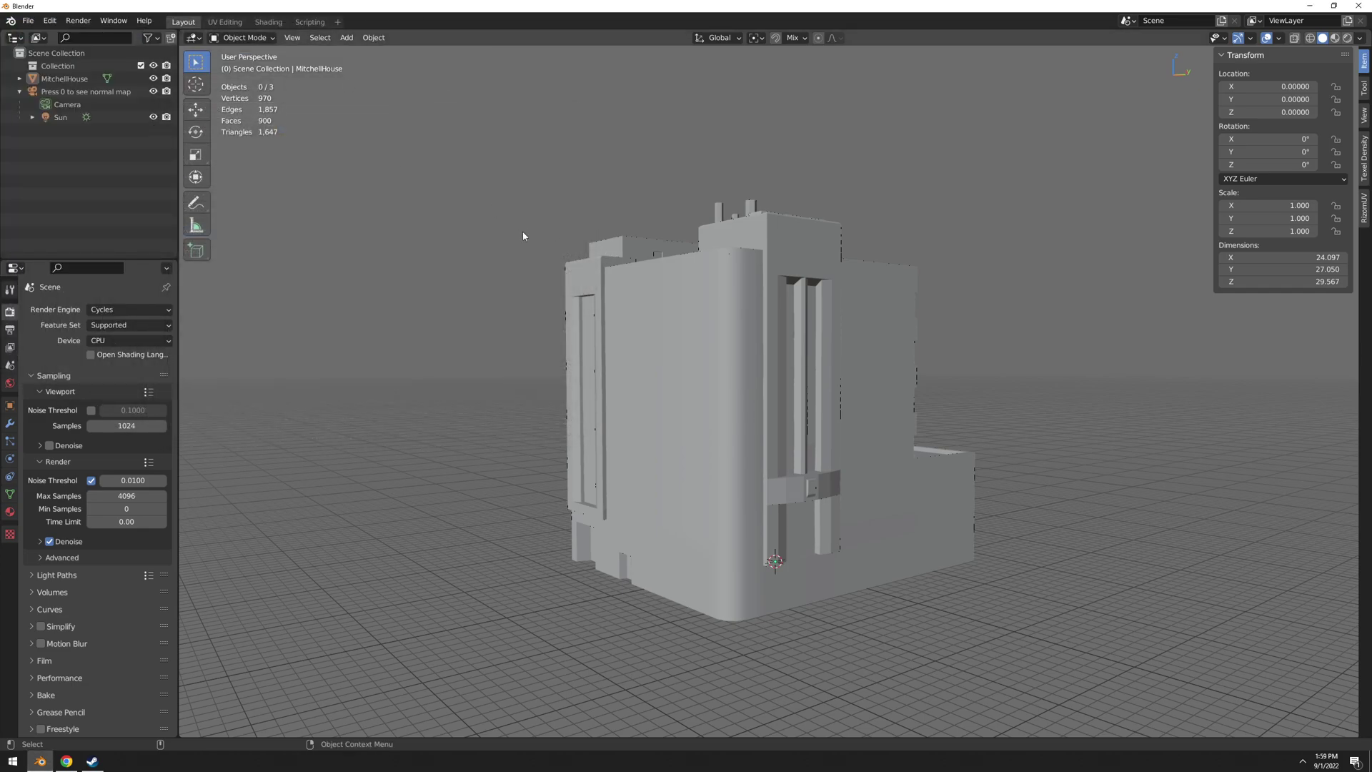
left_click(10, 21)
left_click(43, 50)
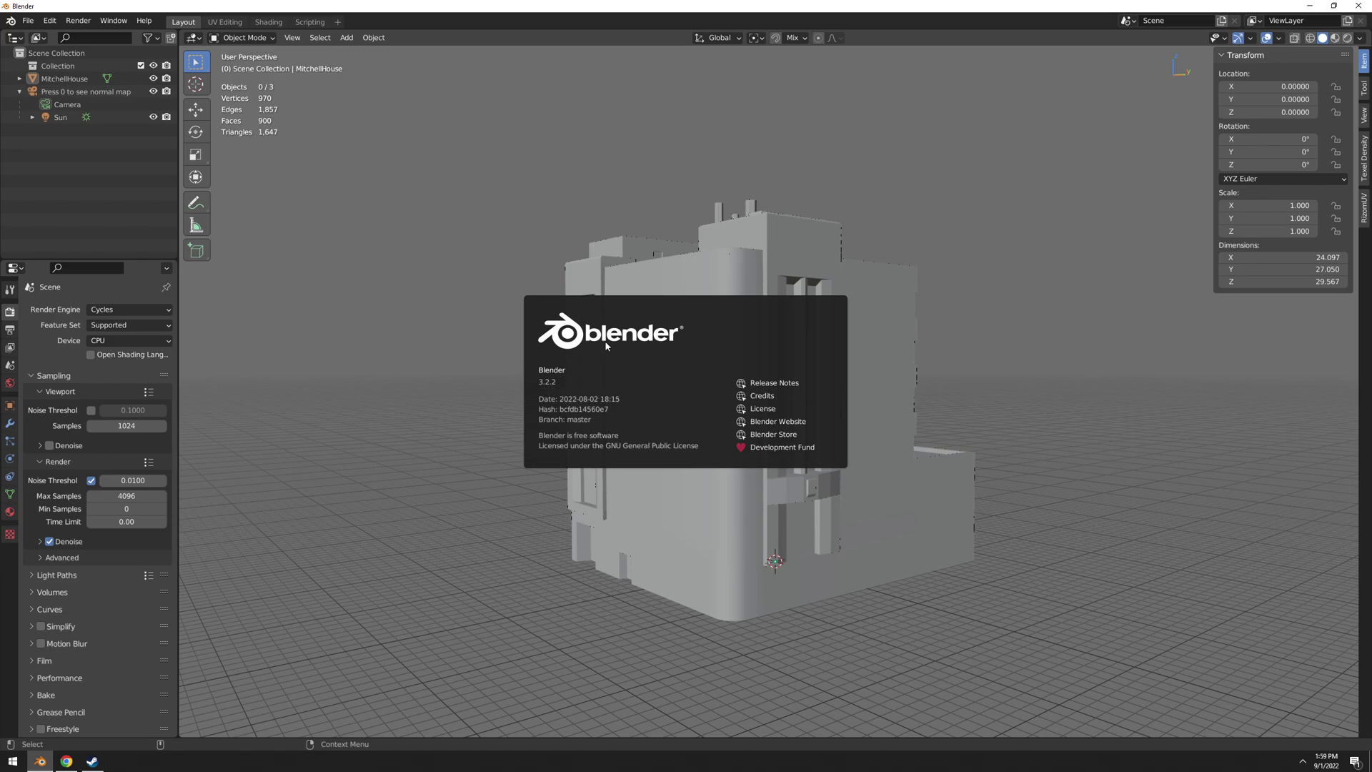
left_click(473, 313)
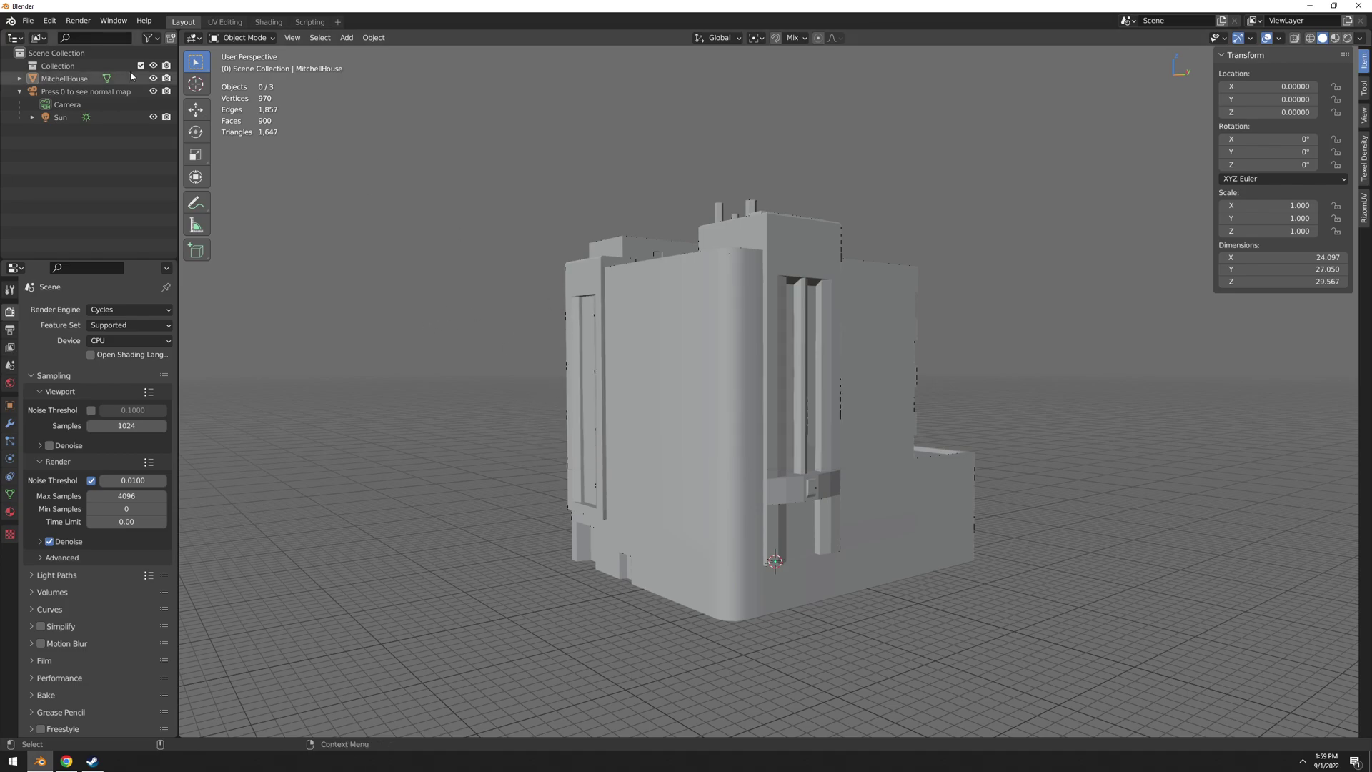
Install the add-on intense_utilities_1.0.0.zip from the Intense 2022 folder in Blender Addons and enable Intense Utilities.
left_click(50, 20)
left_click(83, 202)
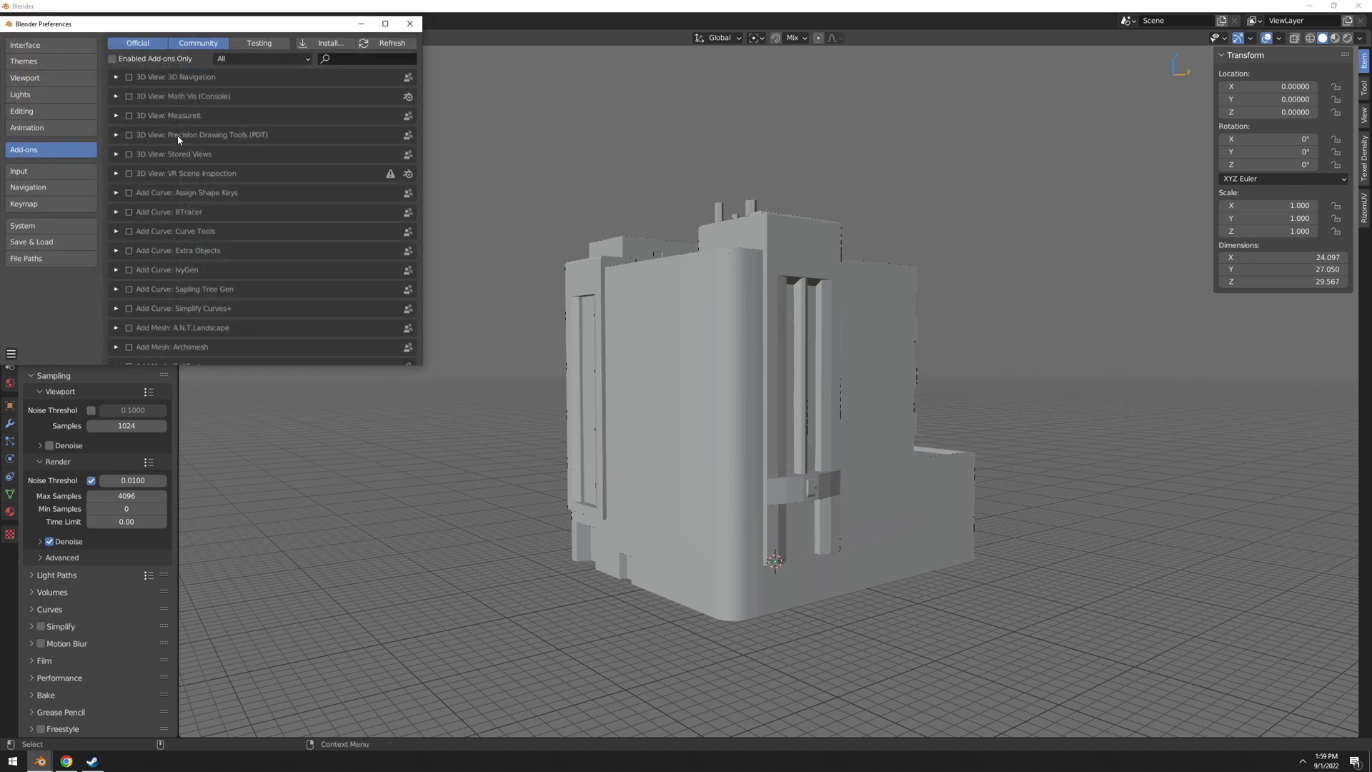
left_click(327, 43)
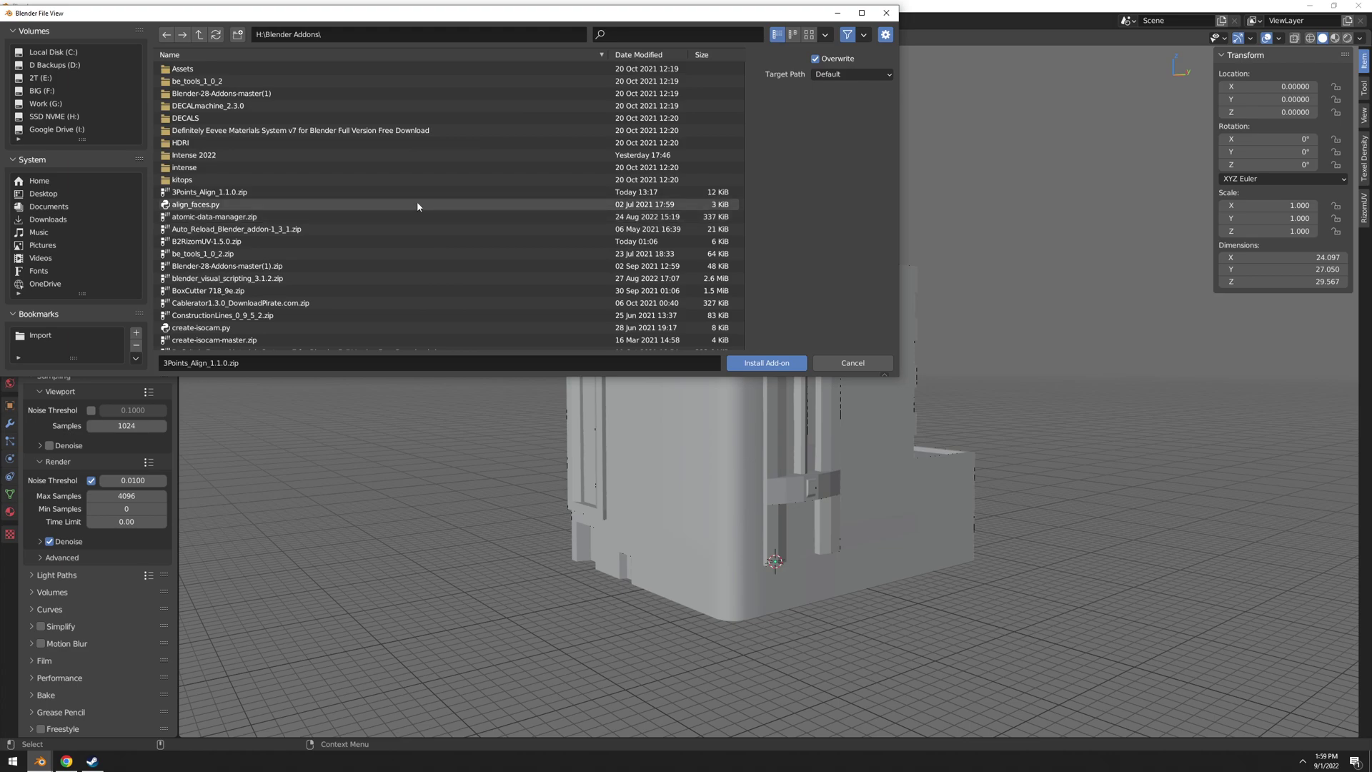
double_click(218, 156)
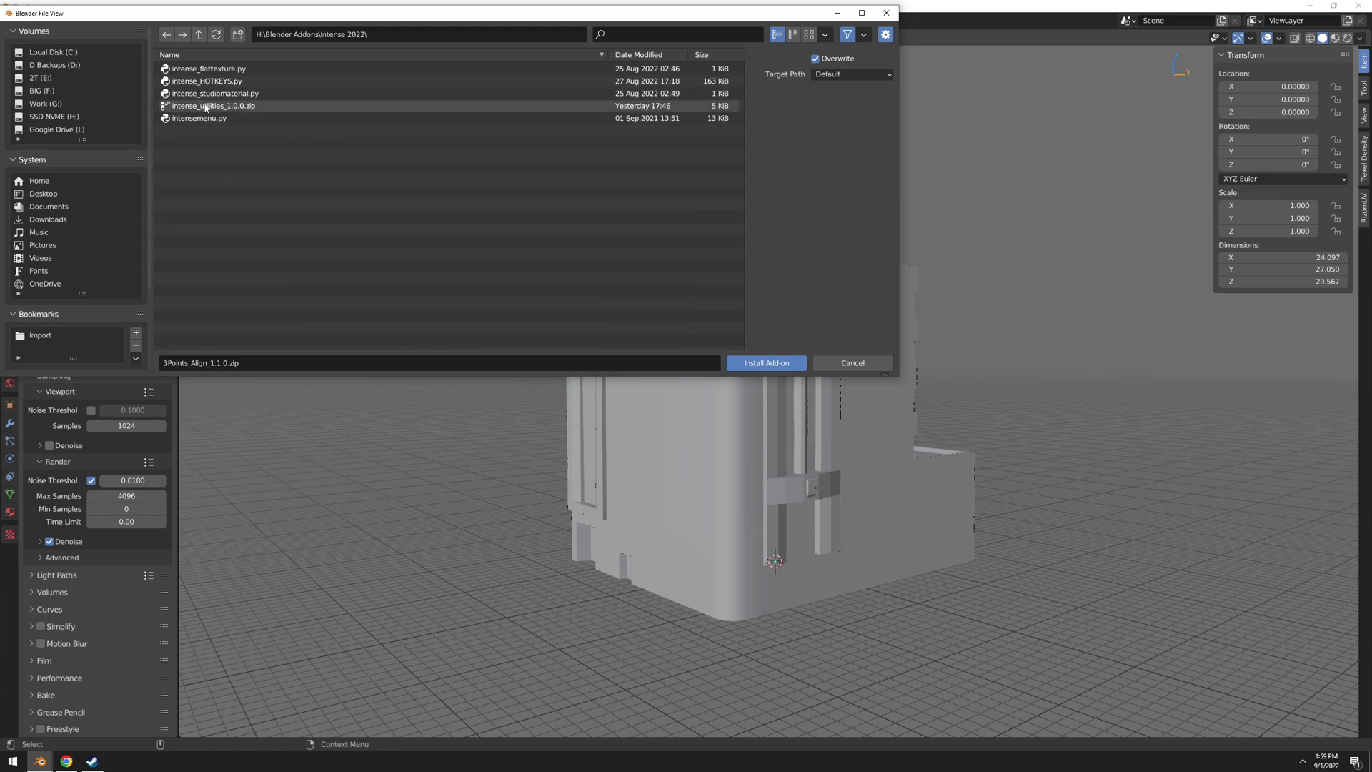
double_click(268, 107)
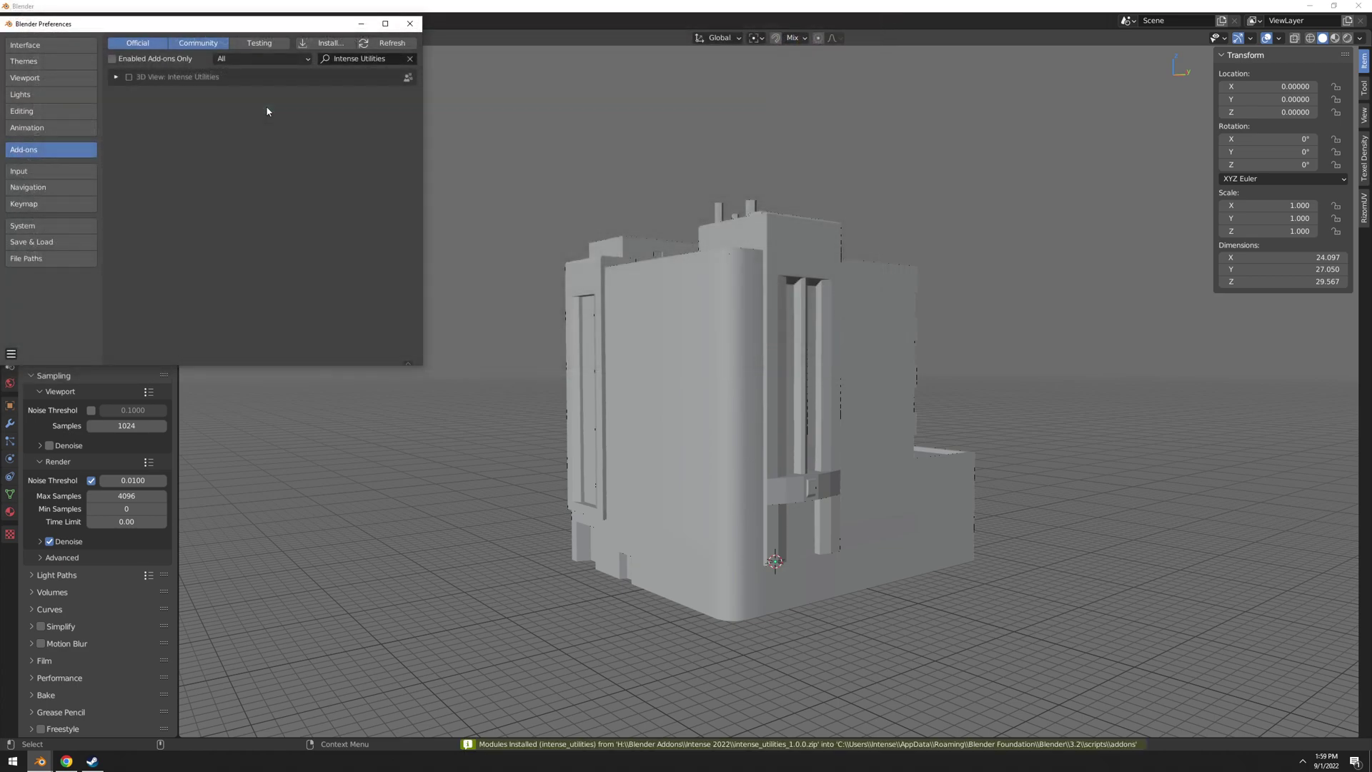
left_click(129, 77)
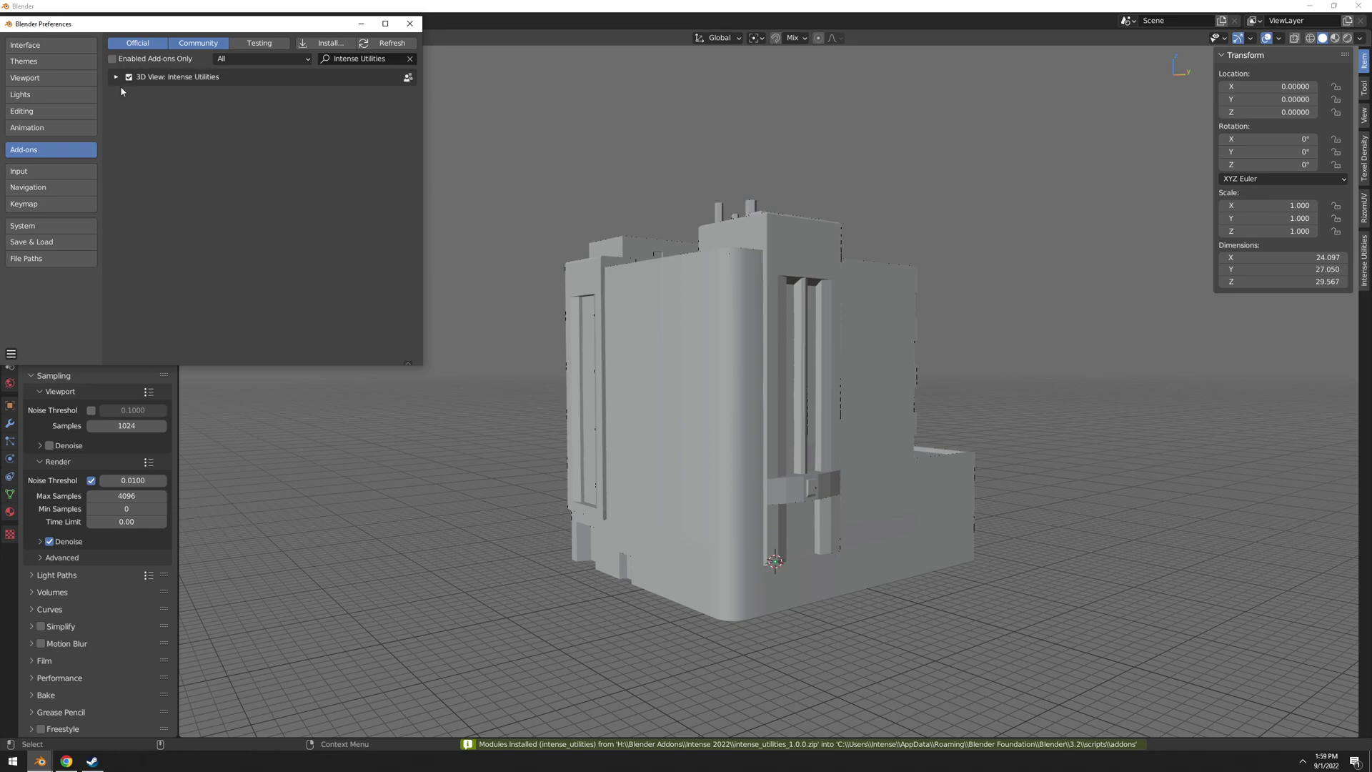
left_click(404, 23)
Display the Intense Utilities tools and check them with the MitchellHouse model selected and deselected.
left_click(1365, 259)
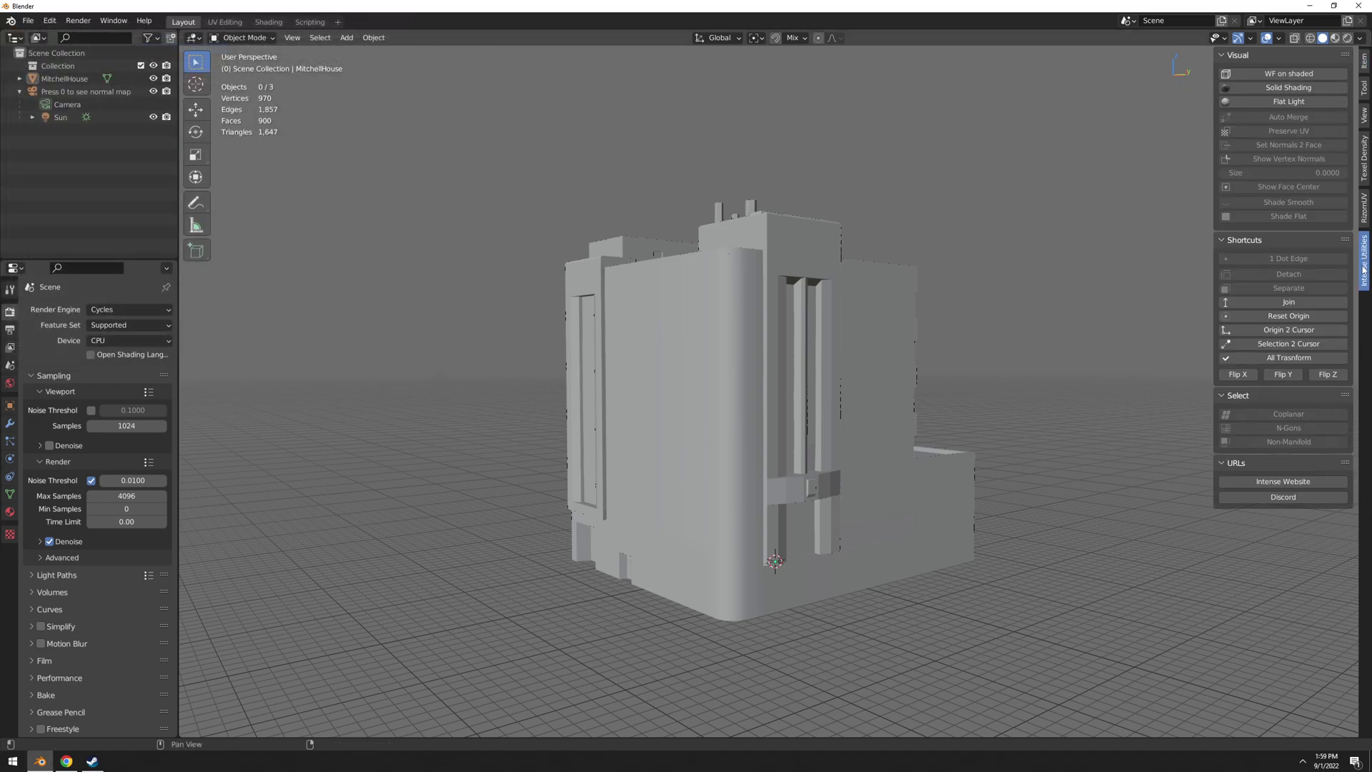
left_click(741, 298)
middle_click_drag(804, 228, 966, 293)
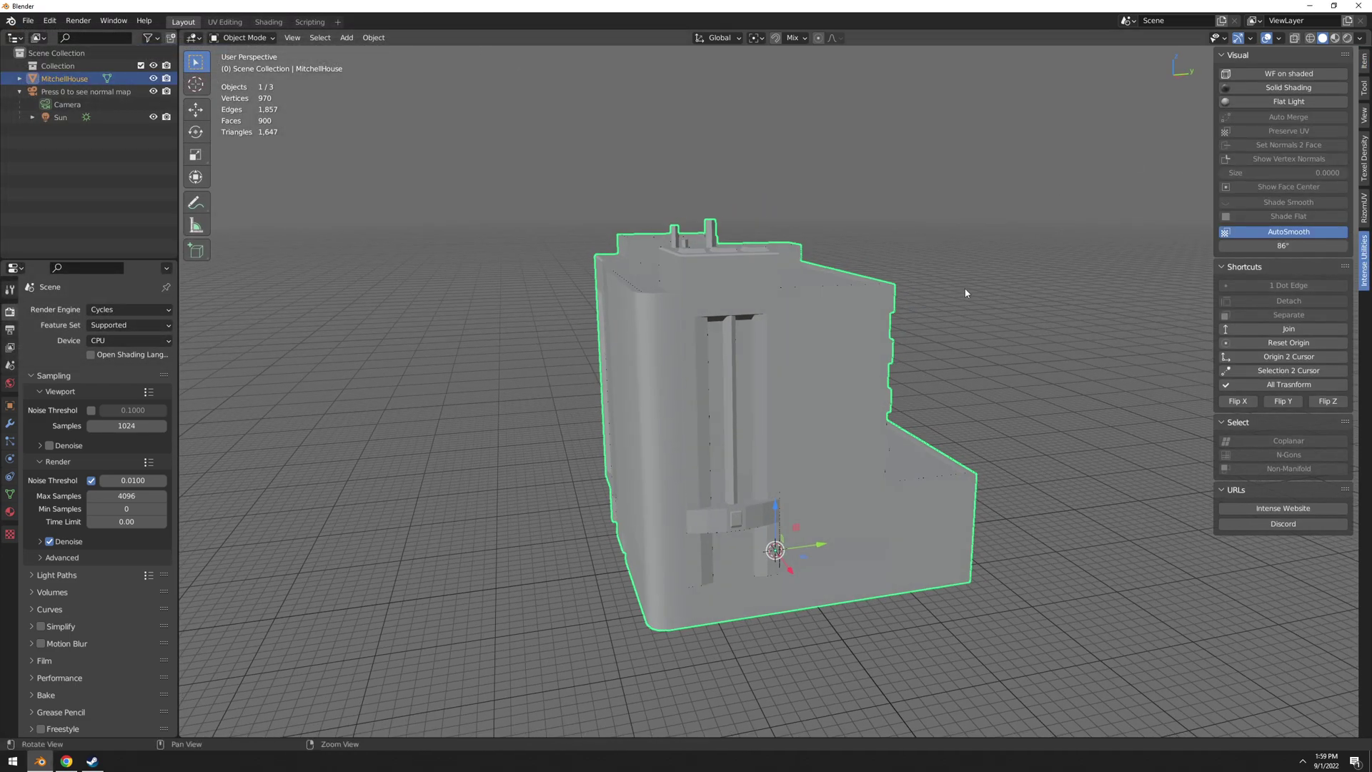
left_click(966, 292)
middle_click_drag(744, 331, 829, 320)
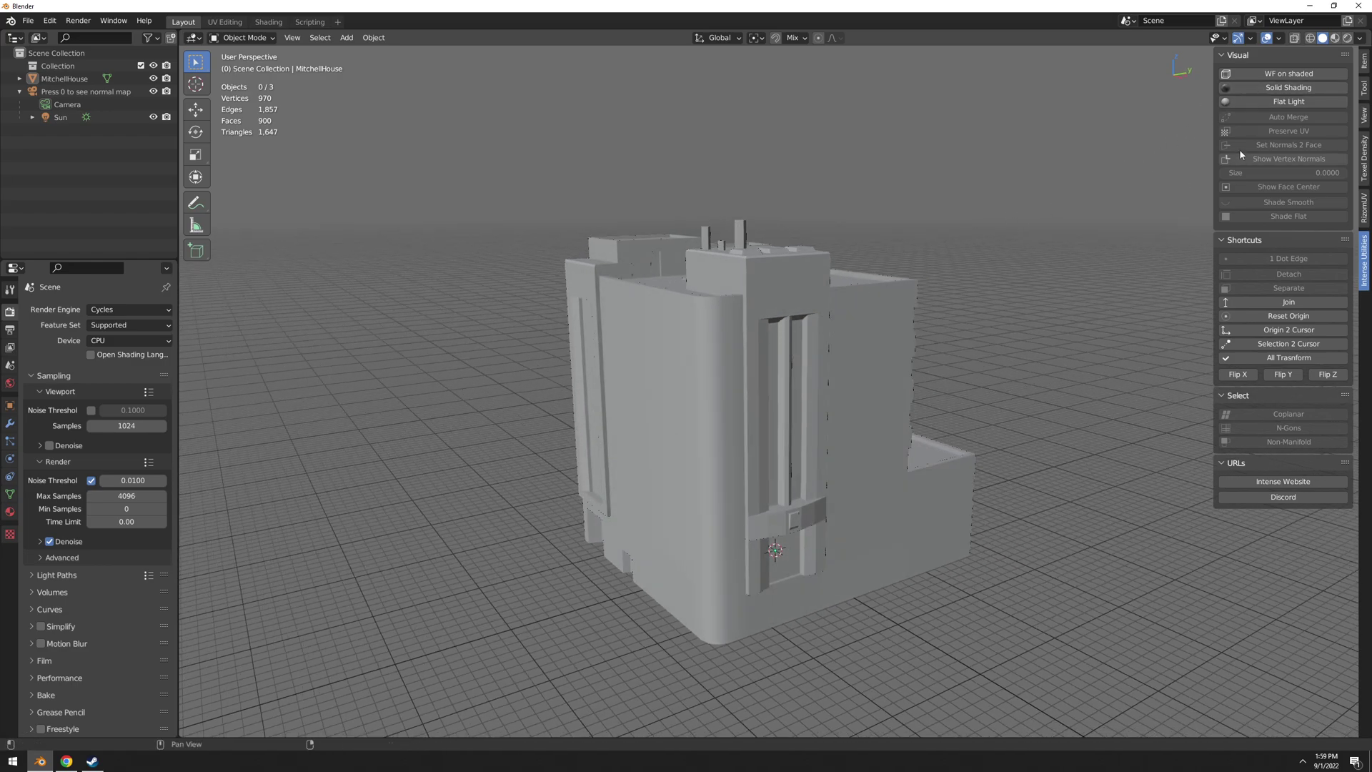
Try out WF on shaded on the building, turning the wireframe overlay on and off again.
left_click(1258, 73)
mouse_move(1050, 263)
middle_mouse_down()
mouse_move(692, 320)
mouse_move(843, 332)
middle_mouse_up()
left_click(1263, 74)
middle_click_drag(1057, 211, 1062, 250)
Inspect the MitchellHouse mesh in Edit Mode and return to Object Mode.
left_click(781, 364)
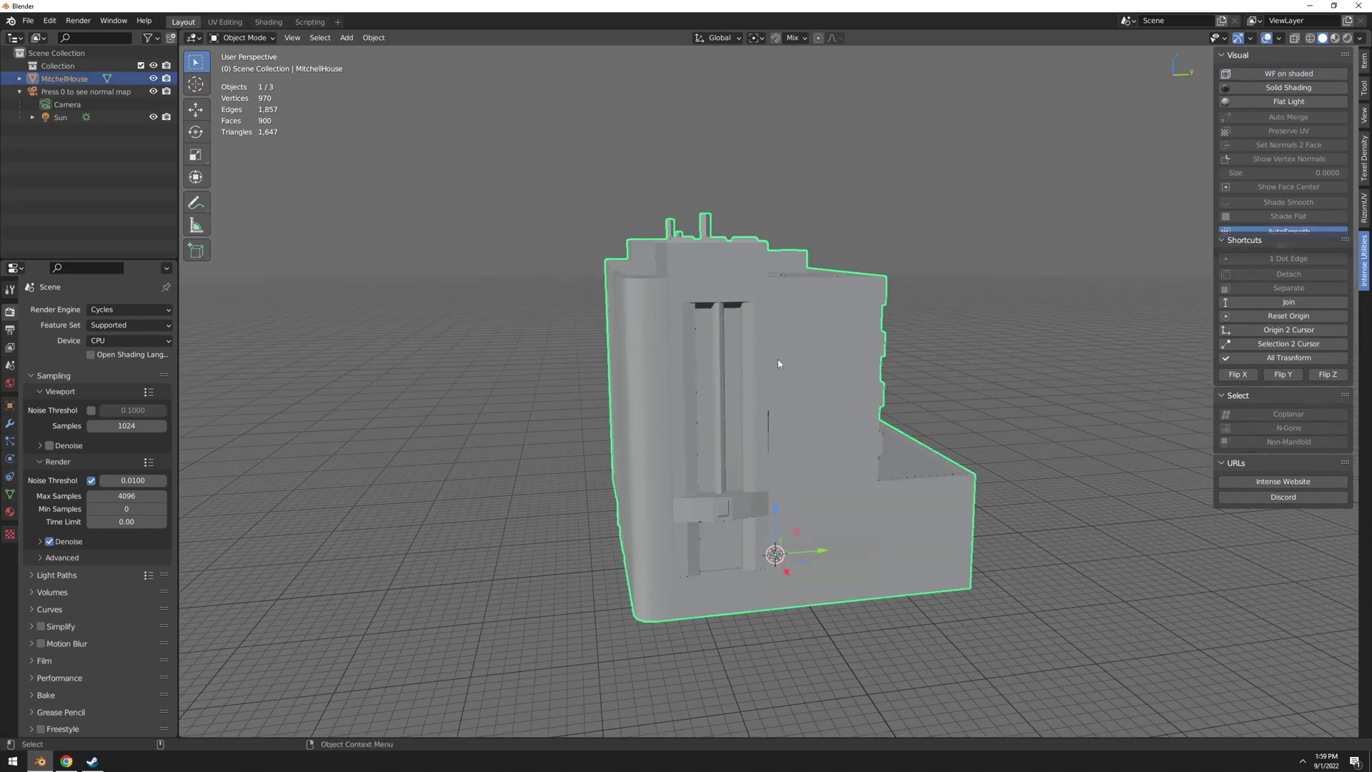
key("Tab")
middle_click_drag(777, 348, 809, 336)
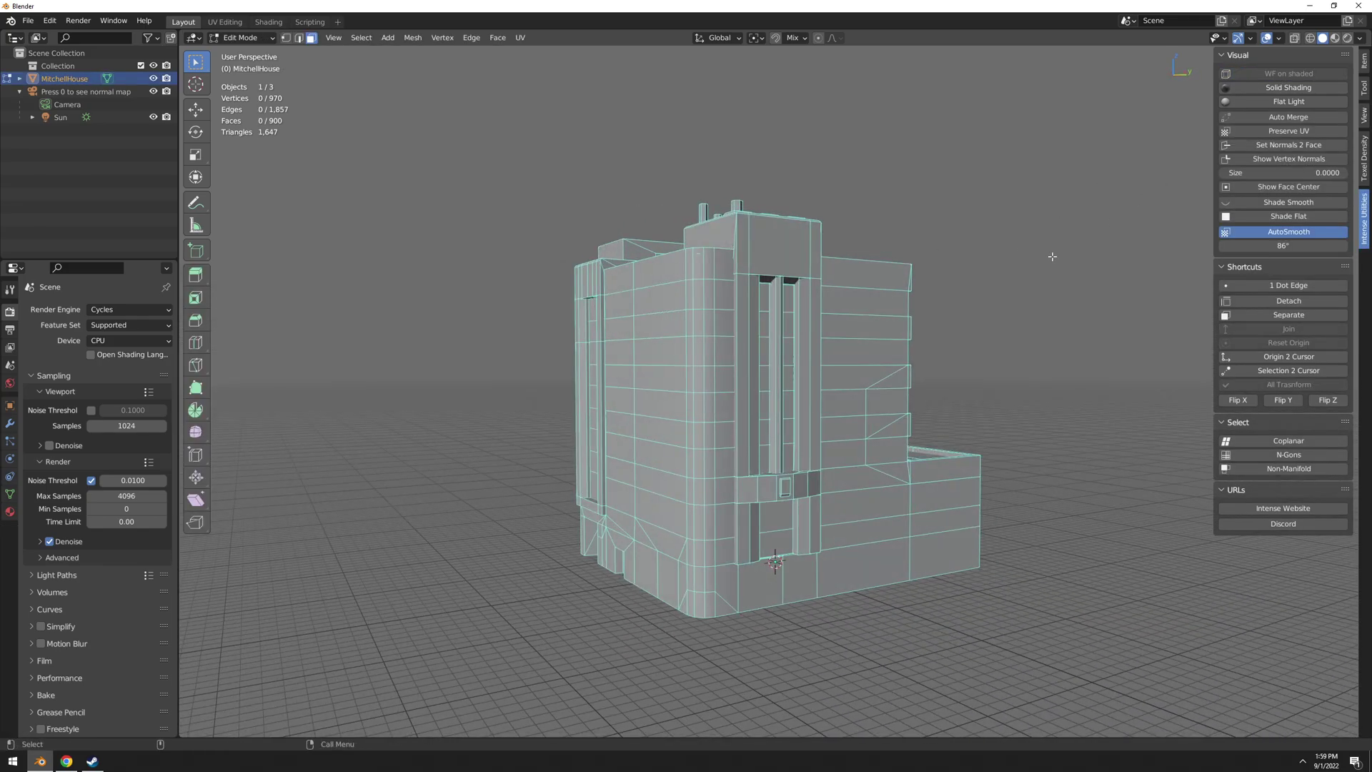
key("Tab")
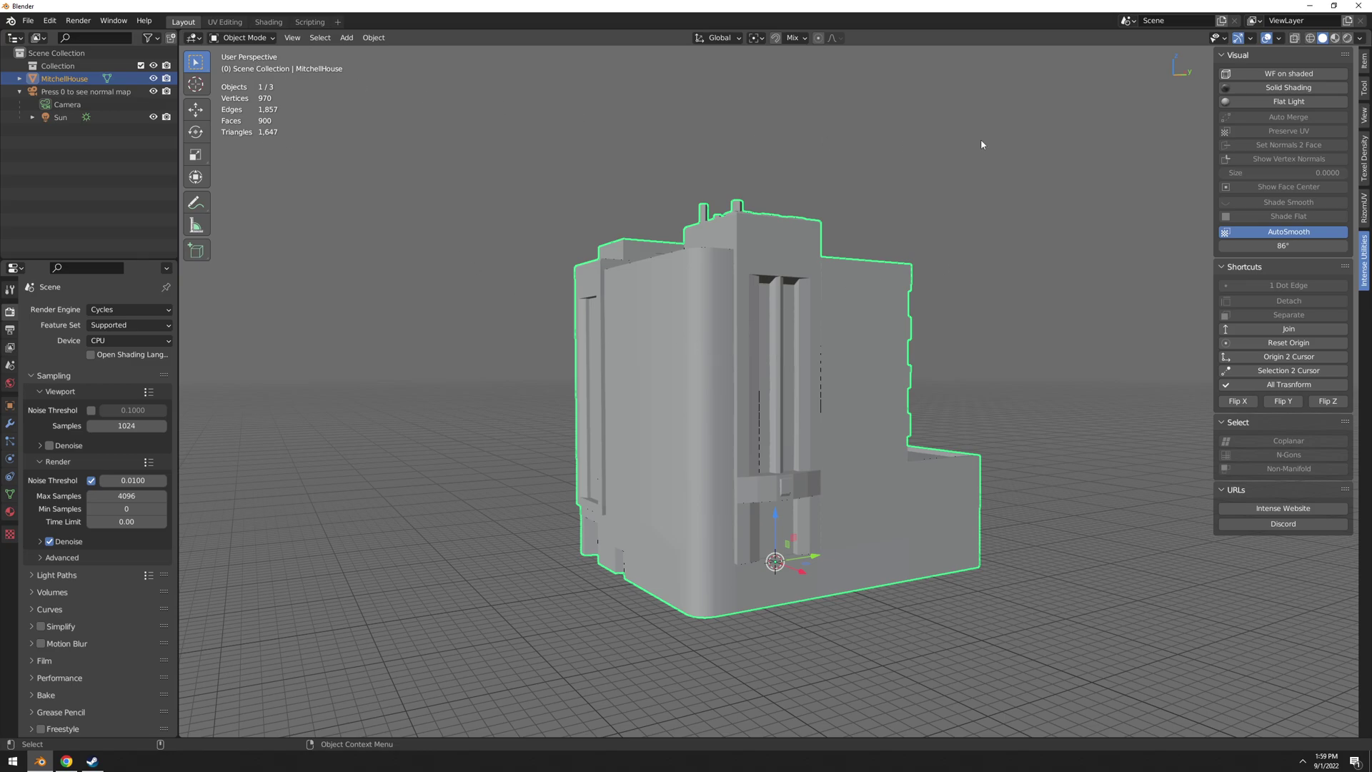
Overlay the wireframe on the building in Object Mode, deselect the model to examine its edges, and remove the overlay.
left_click(1270, 75)
left_click(925, 280)
mouse_move(880, 296)
middle_mouse_down()
mouse_move(815, 318)
mouse_move(858, 310)
middle_mouse_up()
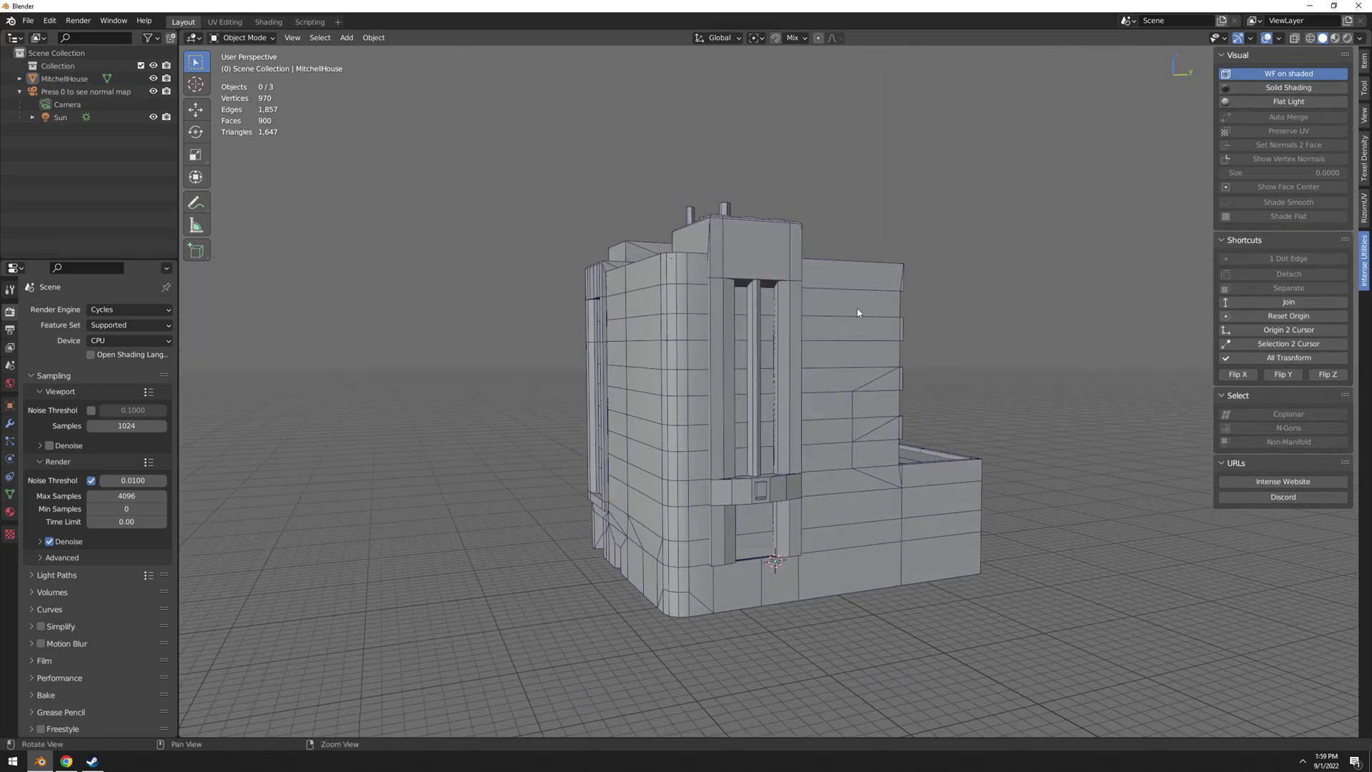
left_click(1308, 76)
left_click(1307, 75)
Try Solid Shading, switch the viewport to Flat Light, and examine the building's textures from several sides.
left_click(1296, 85)
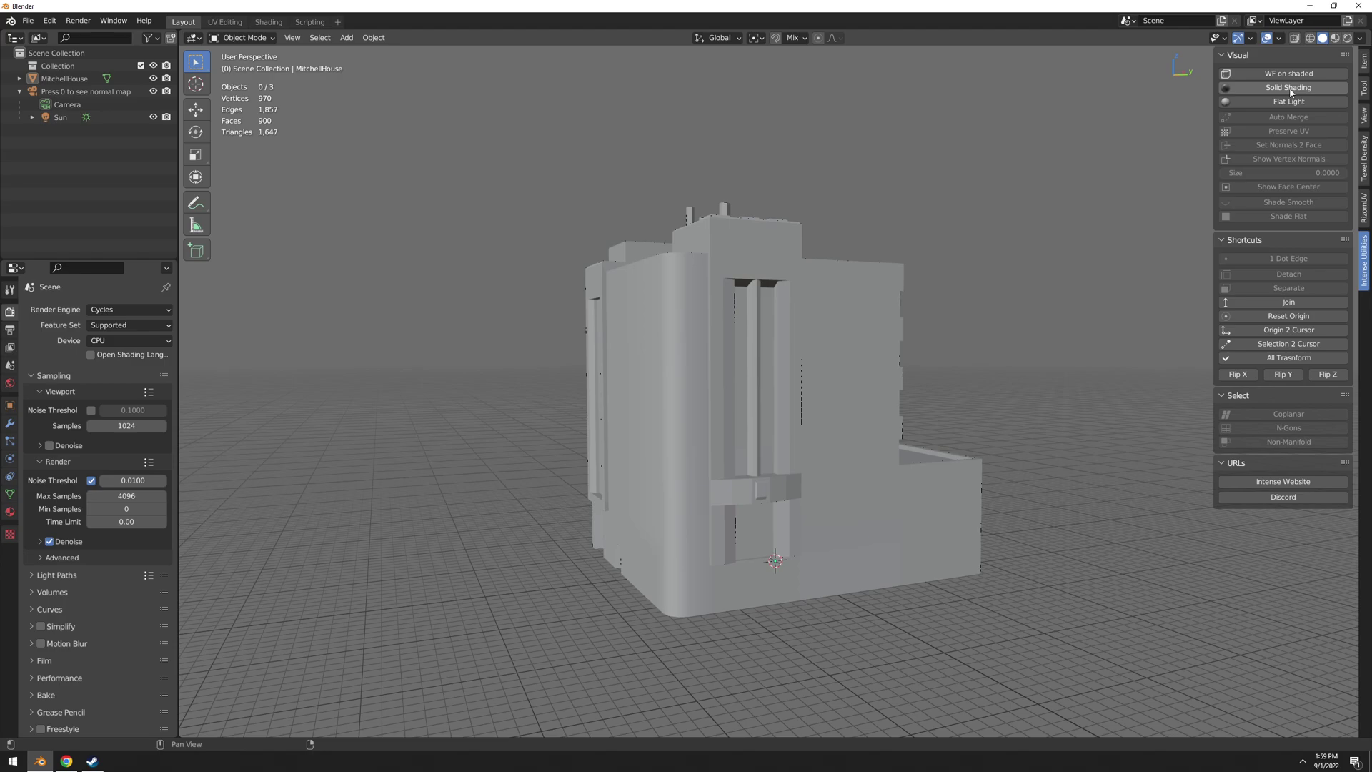
left_click(1285, 103)
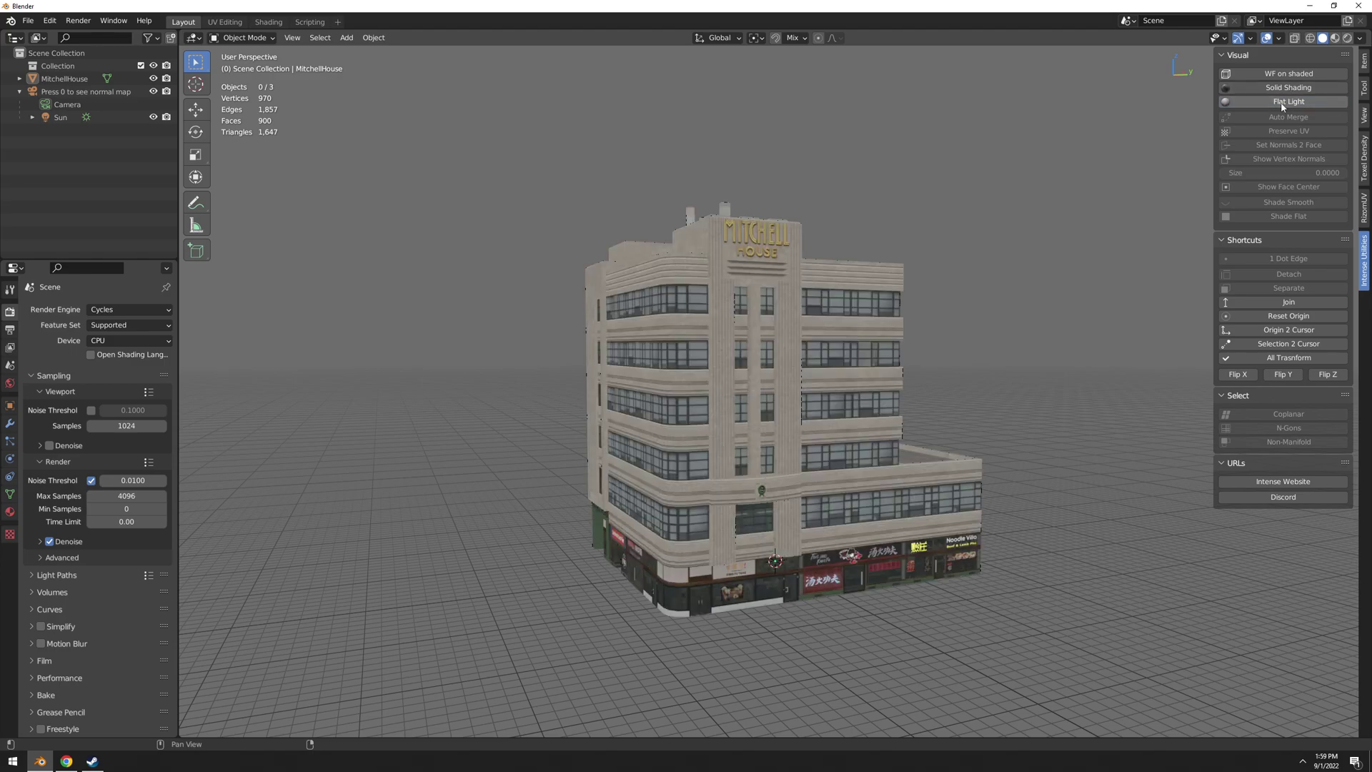
scroll(855, 351, "up", 5)
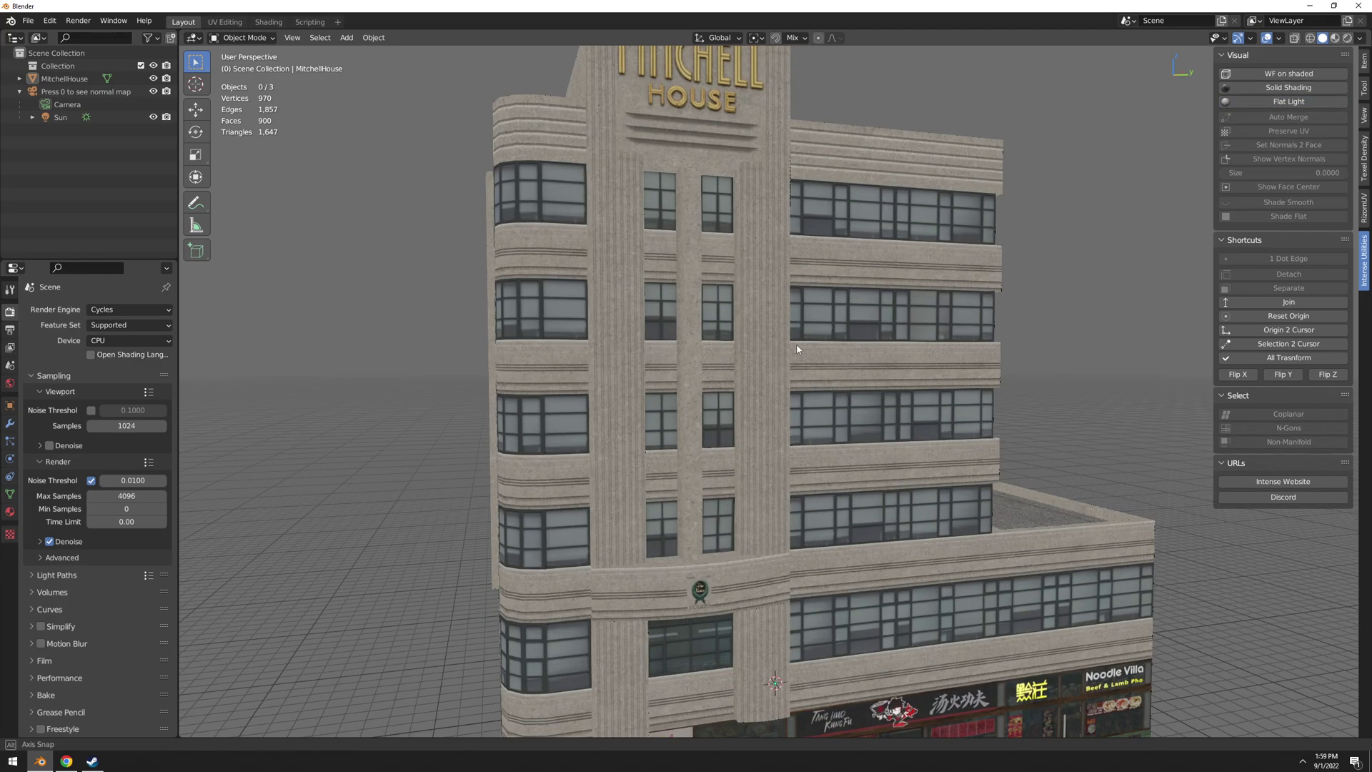
middle_click_drag(855, 350, 822, 342)
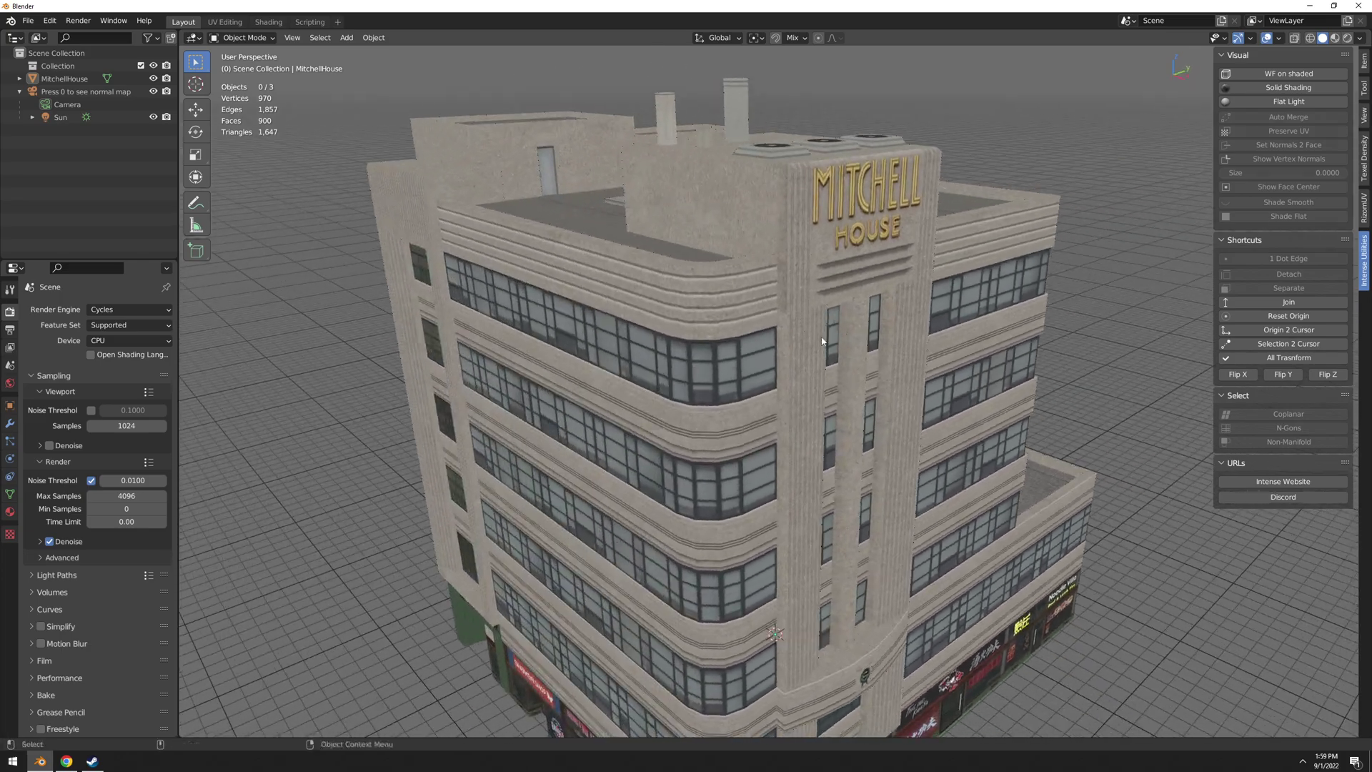
left_click_drag(780, 324, 874, 352, "alt")
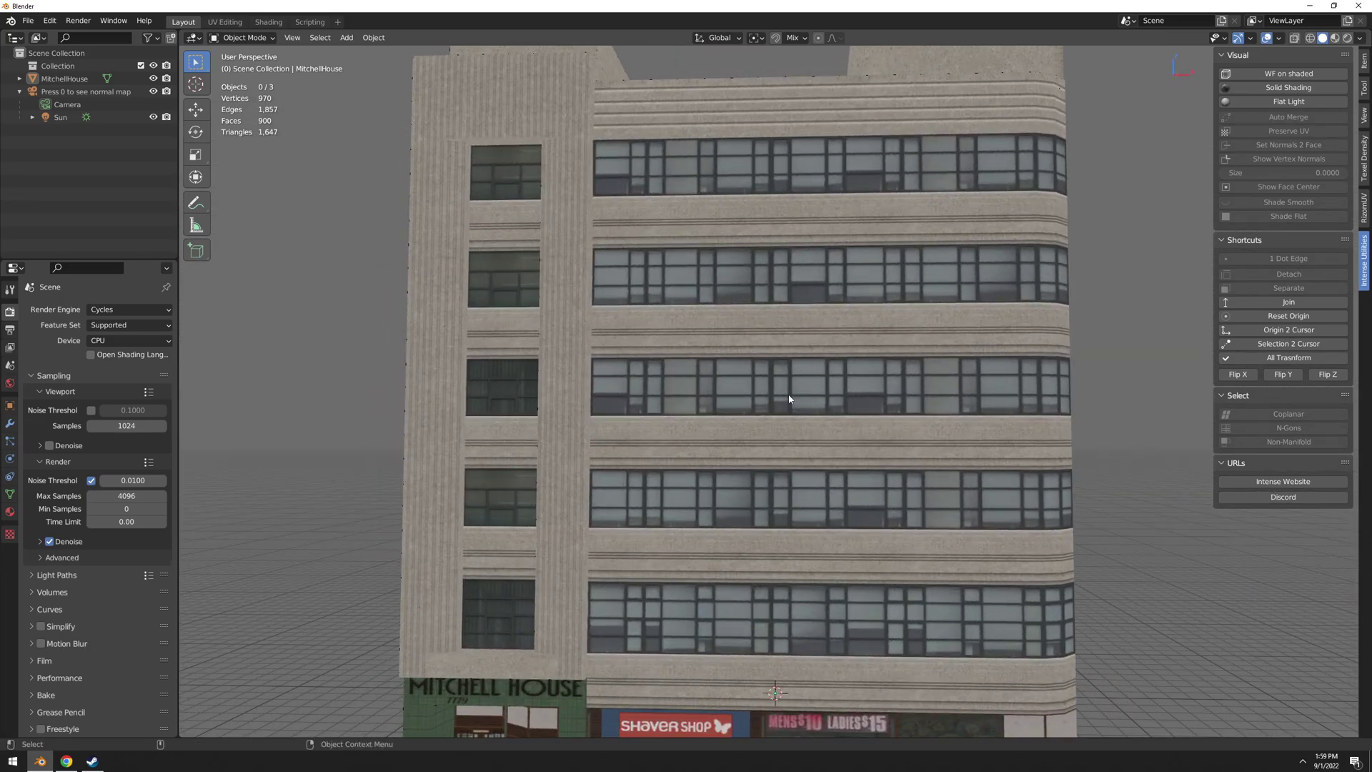
scroll(788, 398, "down", 4)
left_click_drag(788, 398, 703, 416, "alt")
scroll(702, 416, "up", 3)
left_click_drag(805, 422, 781, 433, "alt")
scroll(781, 434, "down", 3)
middle_click_drag(781, 433, 817, 375)
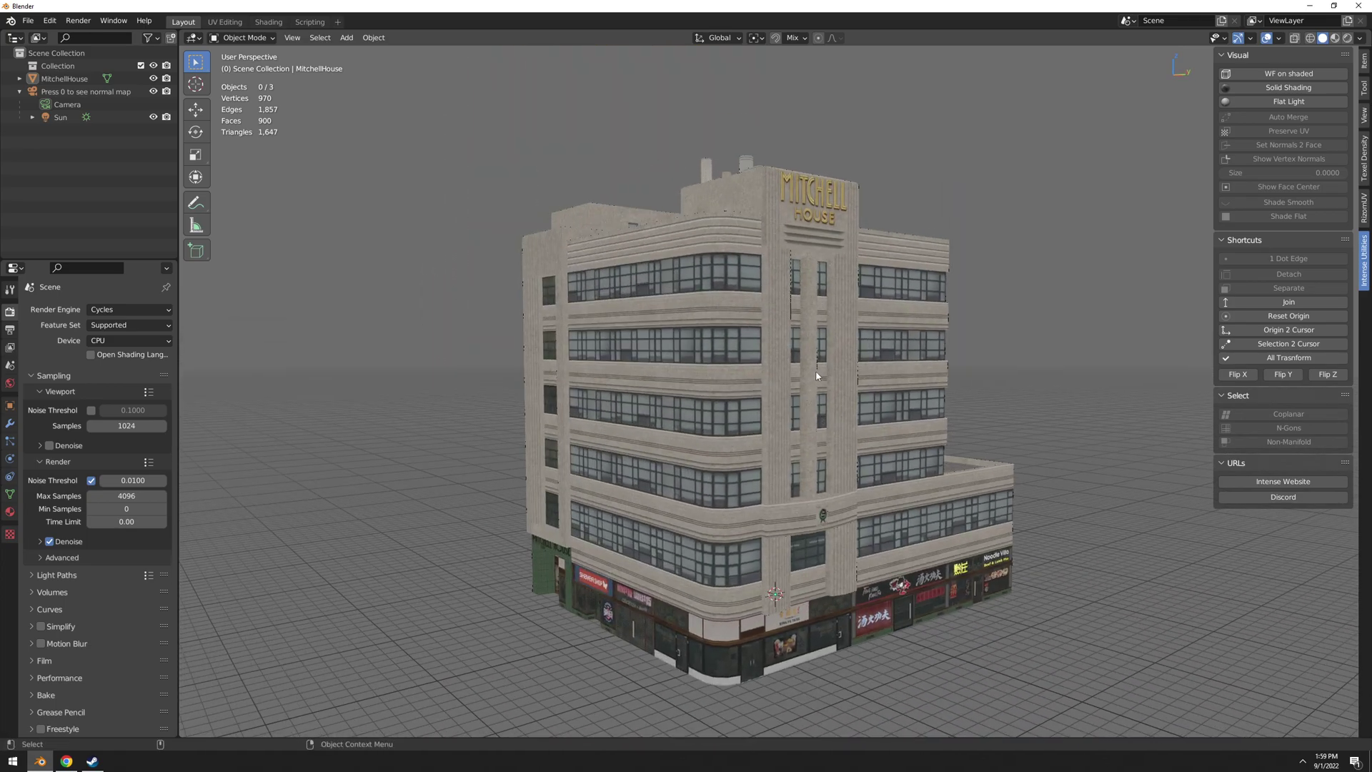
Compare the building in Material Preview and Rendered shading with the add-on's Solid Shading and Flat Light modes.
left_click(1334, 39)
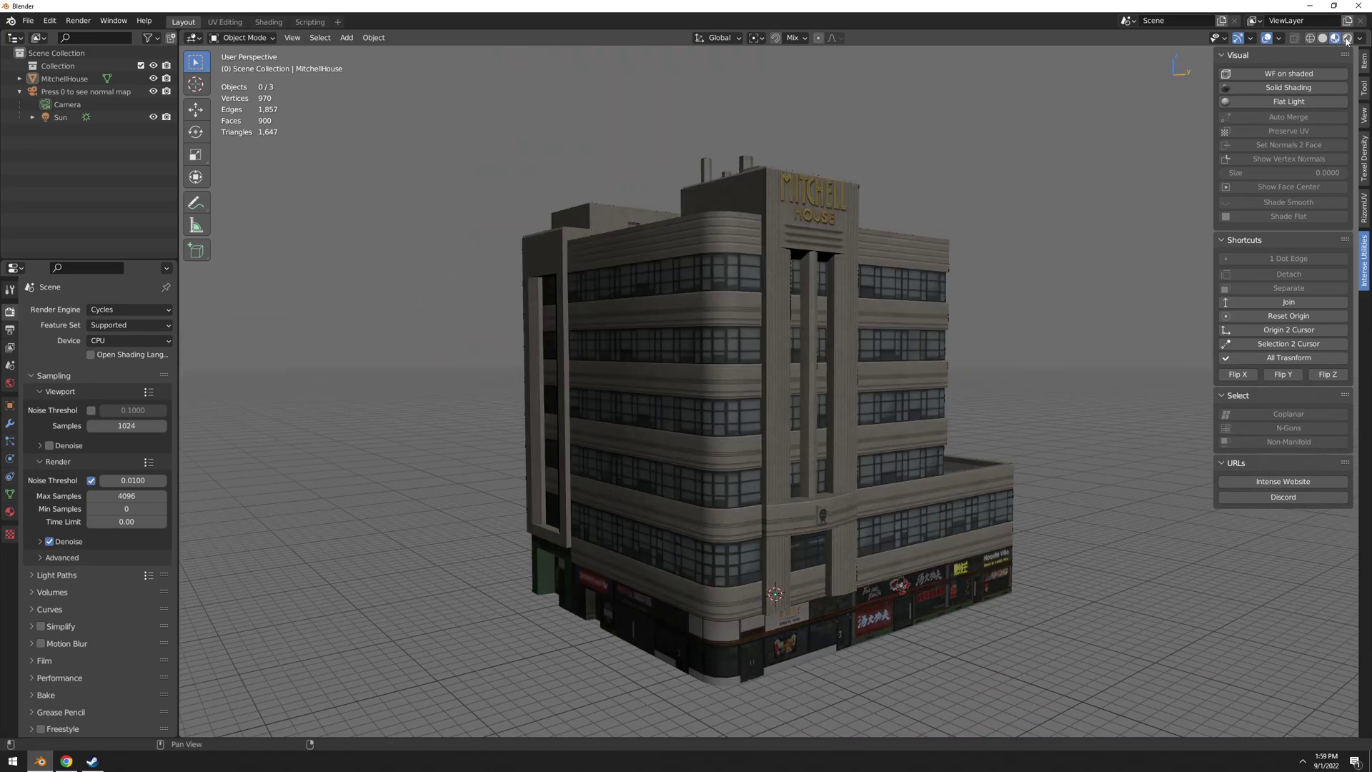
left_click(1348, 38)
left_click(1298, 88)
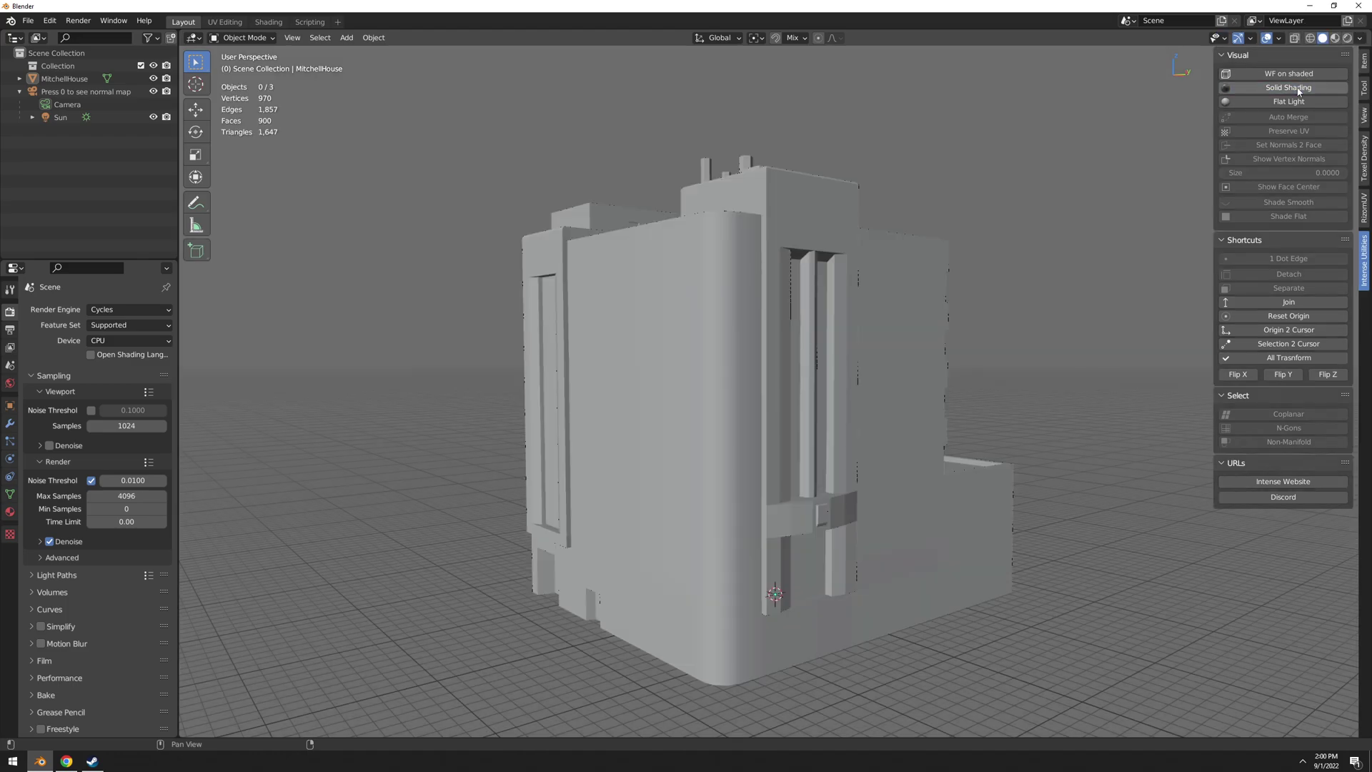
left_click(1335, 39)
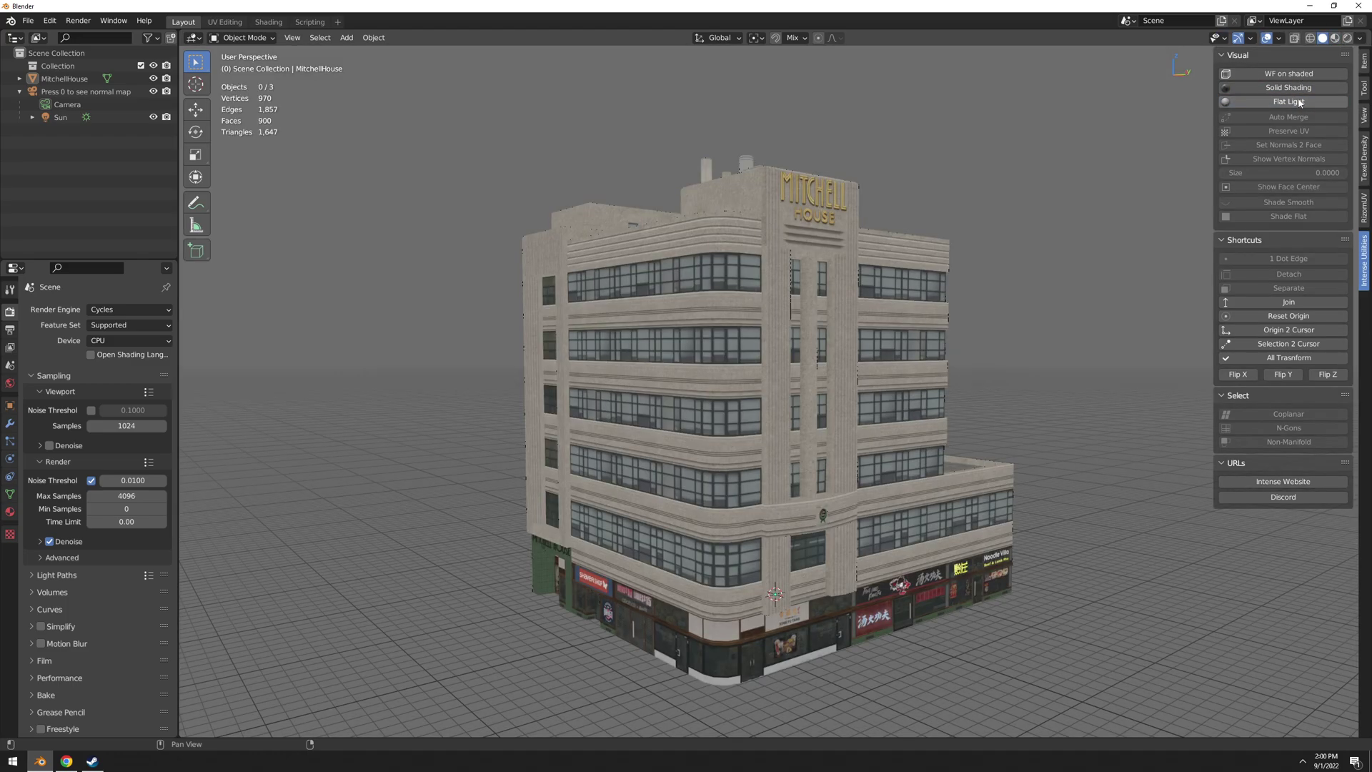
left_click(1335, 40)
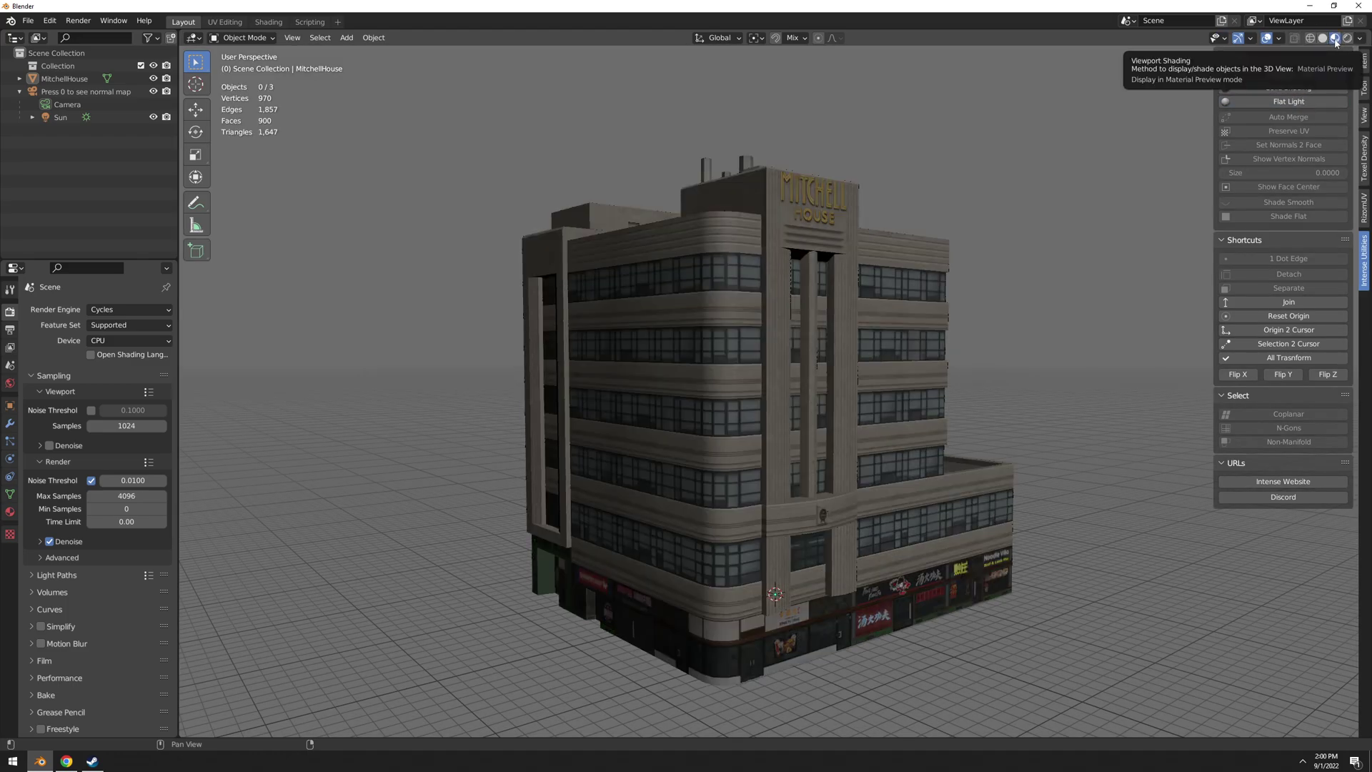
left_click(1301, 101)
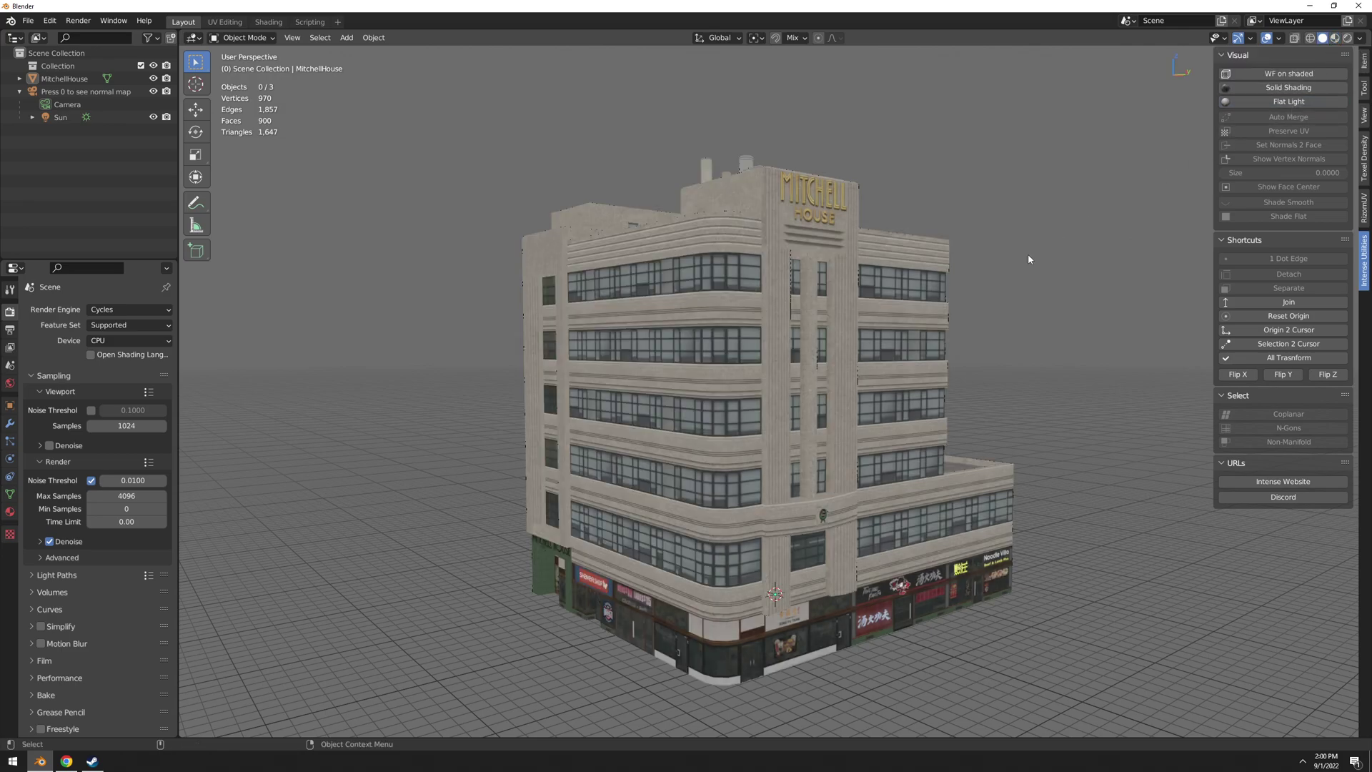
Select the MitchellHouse building and return the viewport to Solid Shading.
mouse_move(896, 327)
middle_mouse_down()
mouse_move(708, 365)
mouse_move(815, 362)
middle_mouse_up()
left_click(815, 362)
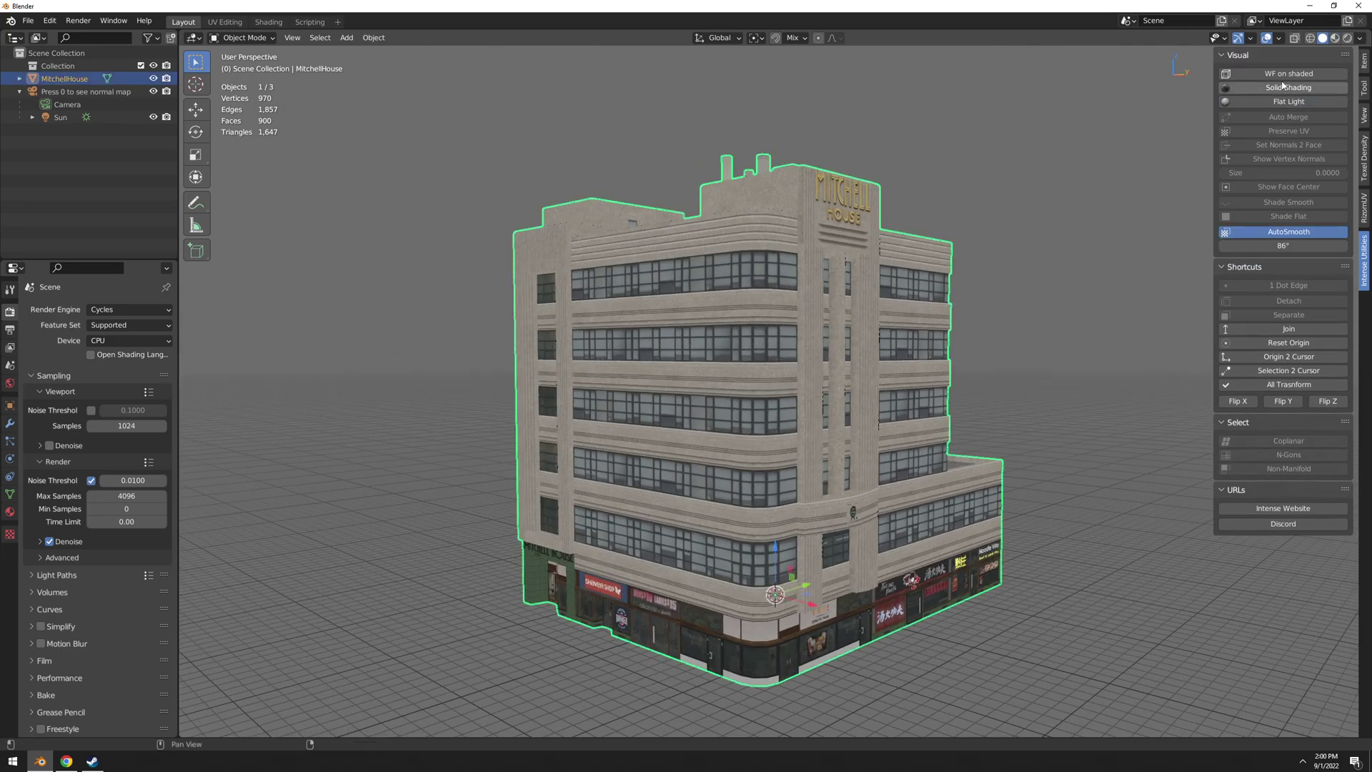
left_click(1284, 88)
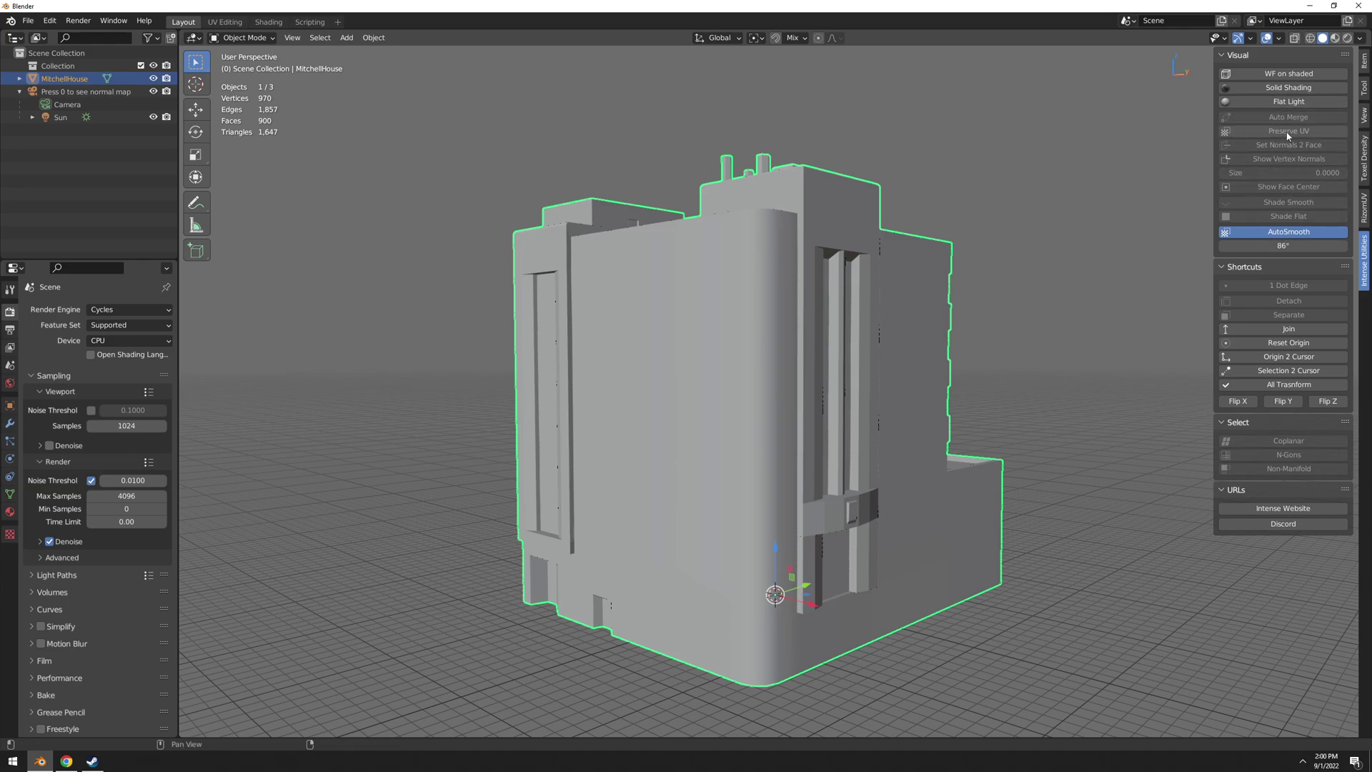
Toggle AutoSmooth on the building, check the mesh's Normals settings, and leave AutoSmooth off with its angle at 58.7°.
left_click(1273, 234)
left_click(1277, 234)
left_click(1280, 234)
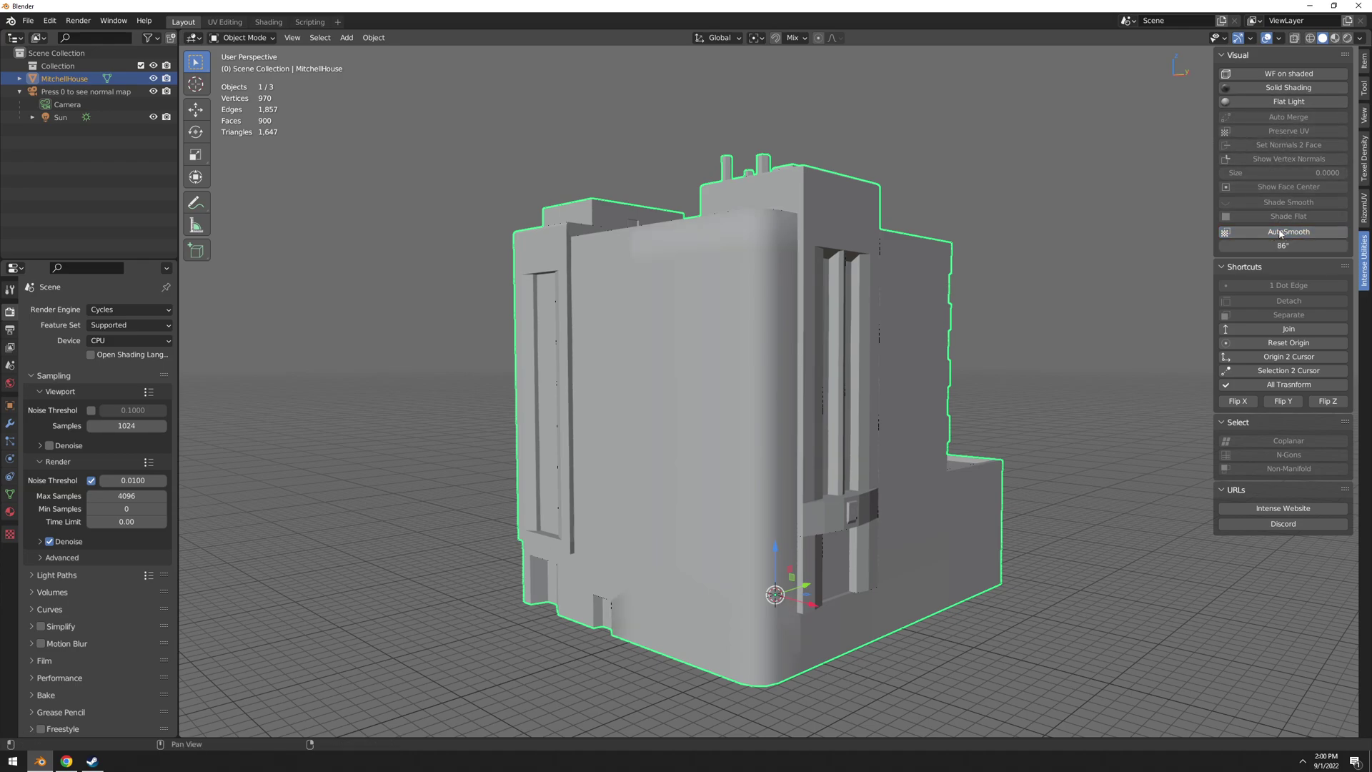
left_click(1279, 235)
left_click(1279, 235)
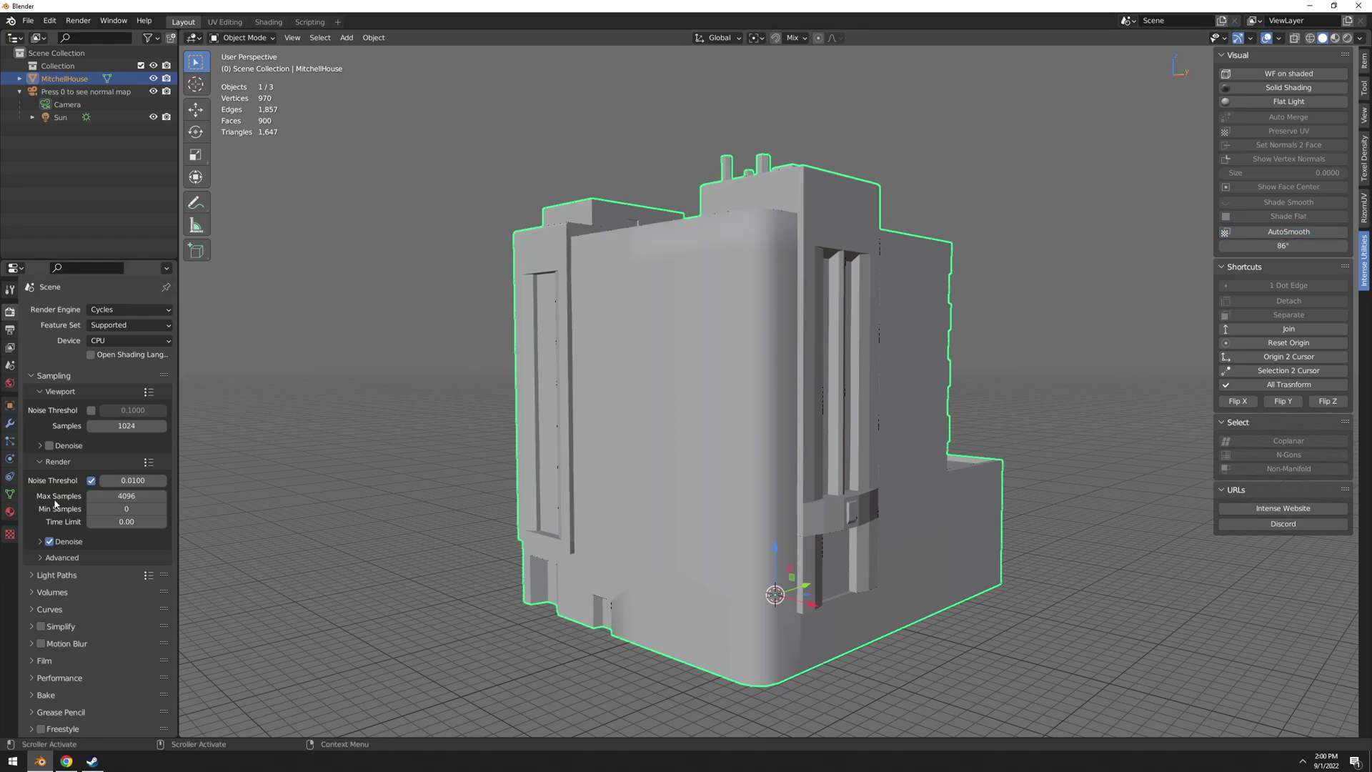
left_click(10, 494)
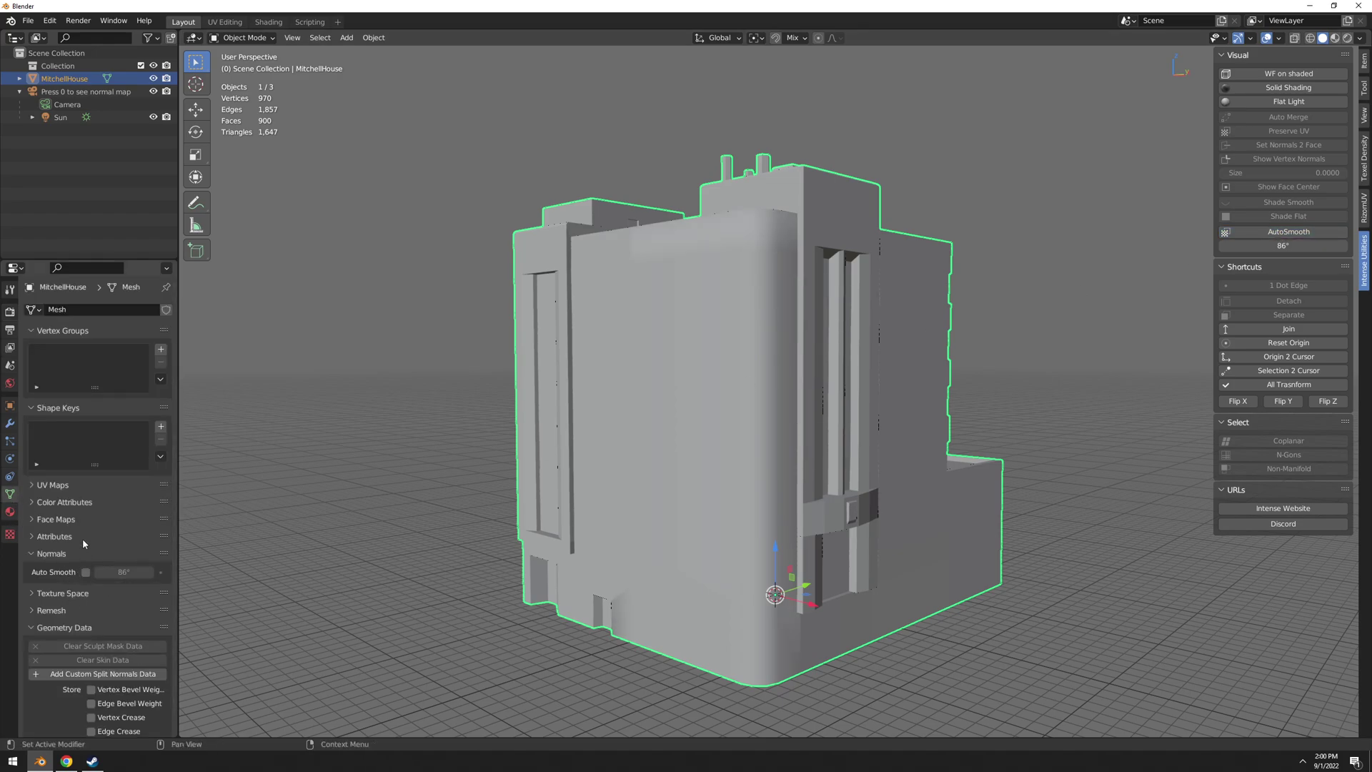
left_click(9, 289)
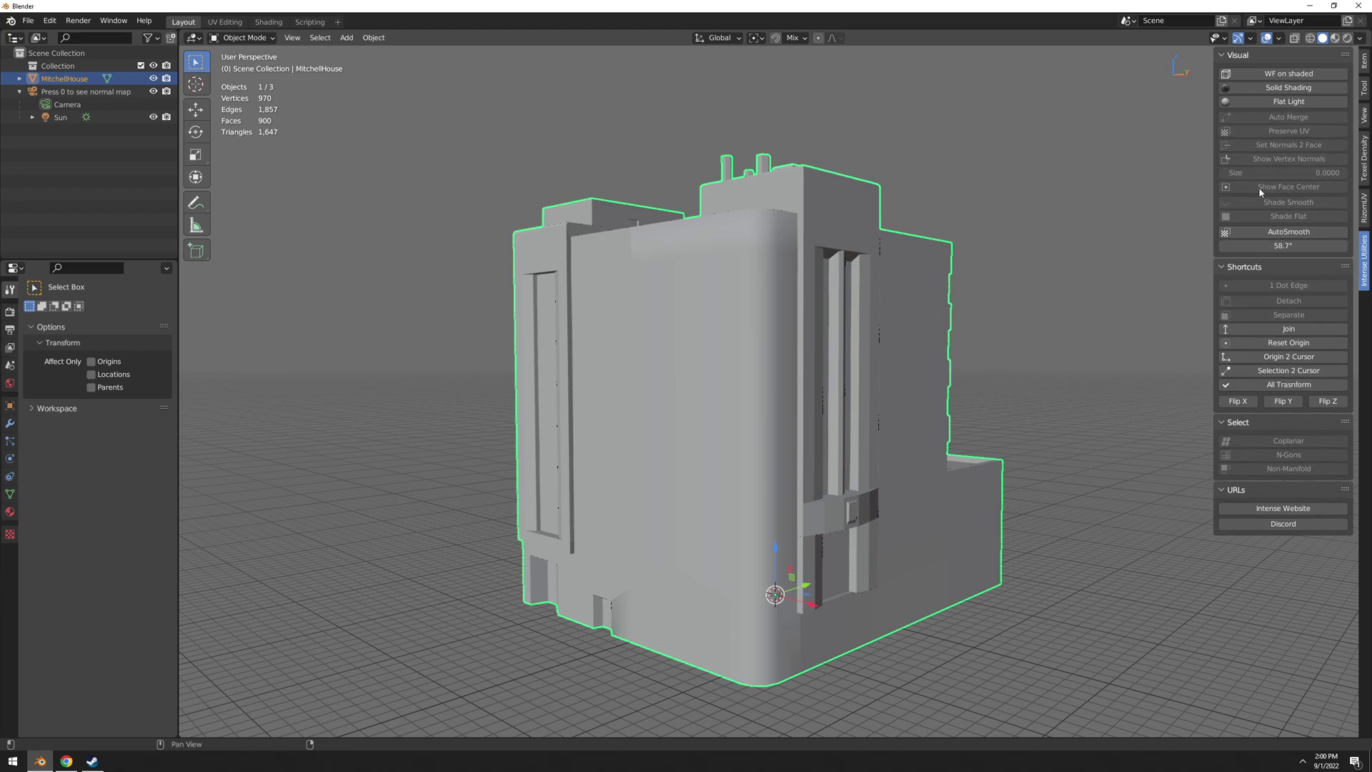
Enter Edit Mode, enable Auto Merge, and snap a vertex on the front facade onto the vertex directly above it.
middle_click_drag(922, 343, 859, 354)
key("Tab")
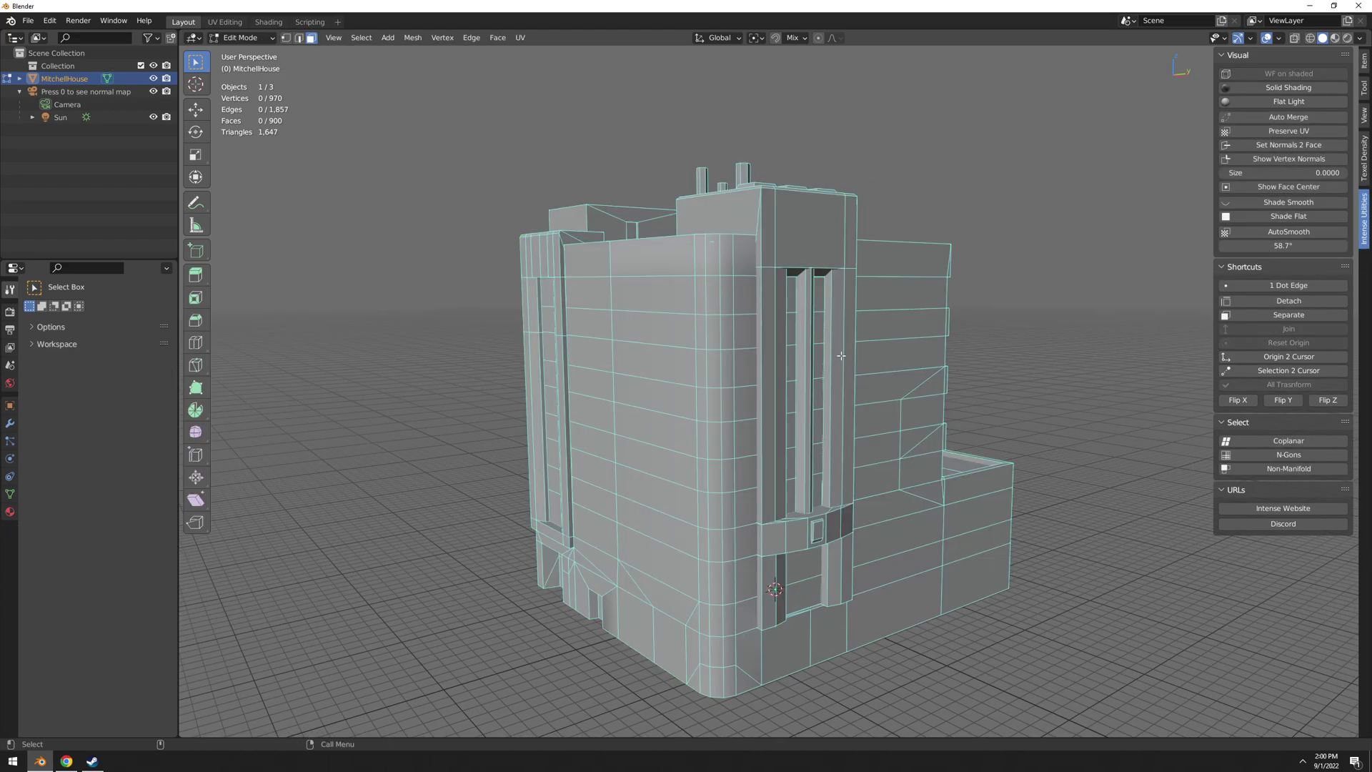
left_click(1285, 118)
middle_click_drag(929, 357, 821, 355)
key("1")
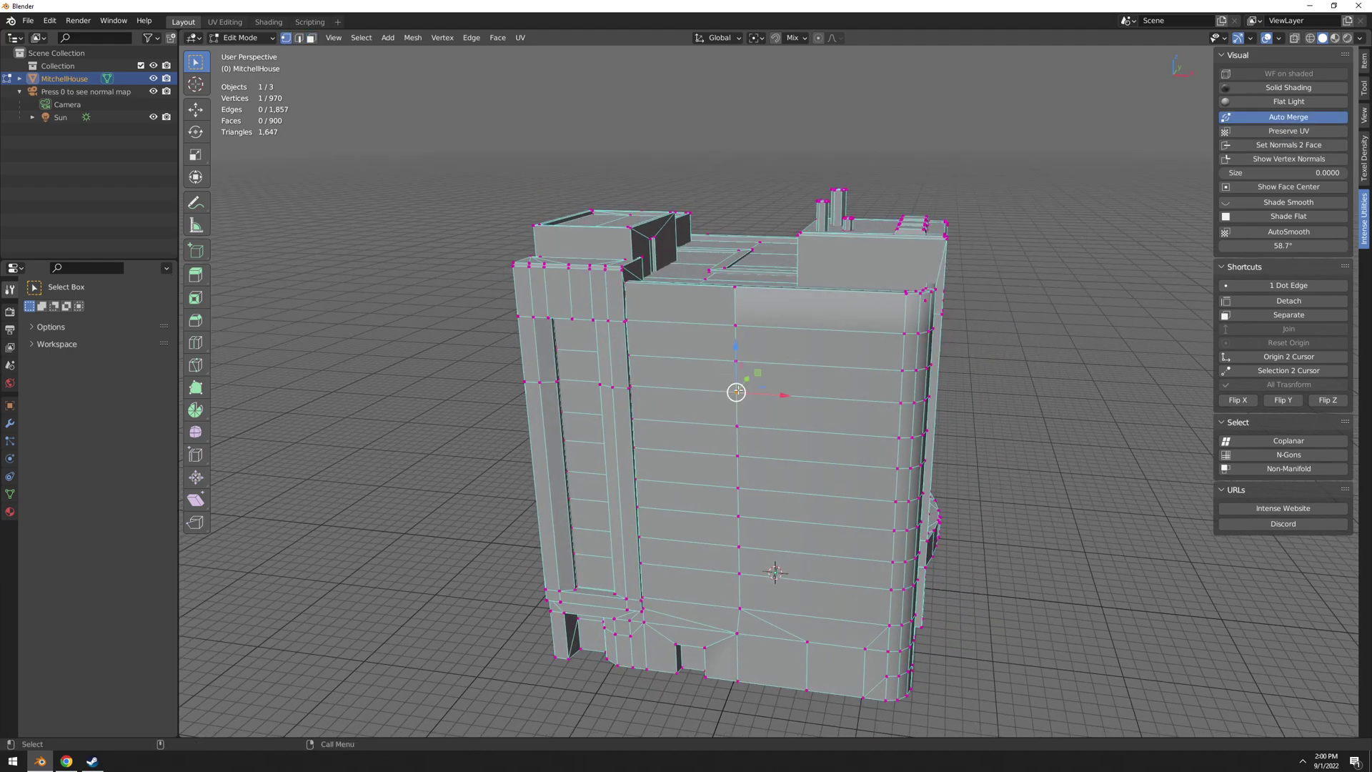
left_click_drag(738, 390, 736, 361, "ctrl")
left_click(737, 363)
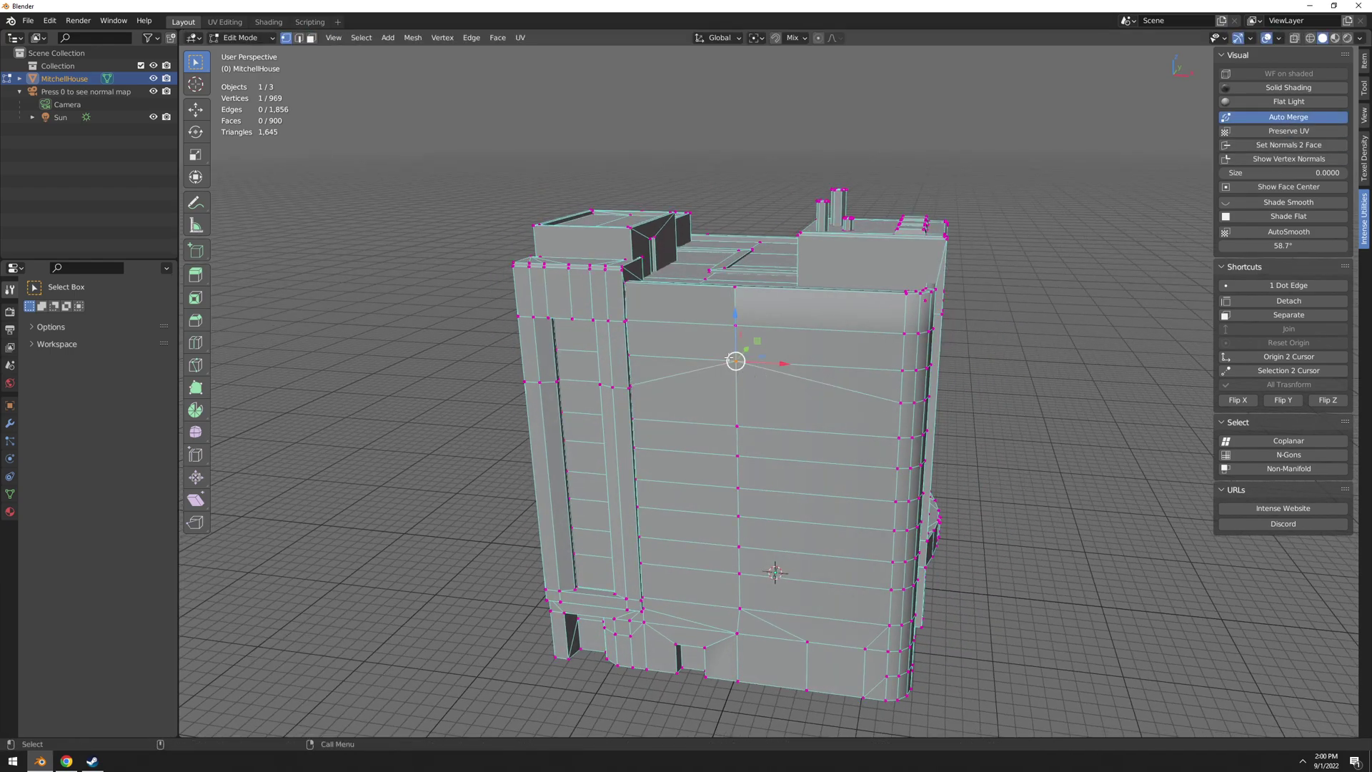
Try moving the merged facade vertex down and undo the move.
key("g")
left_click(731, 375)
key("ctrl+z")
Check Blender's own Auto Merge option in the active tool settings and return to the Intense Utilities tools.
left_click(1360, 38)
left_click(1364, 63)
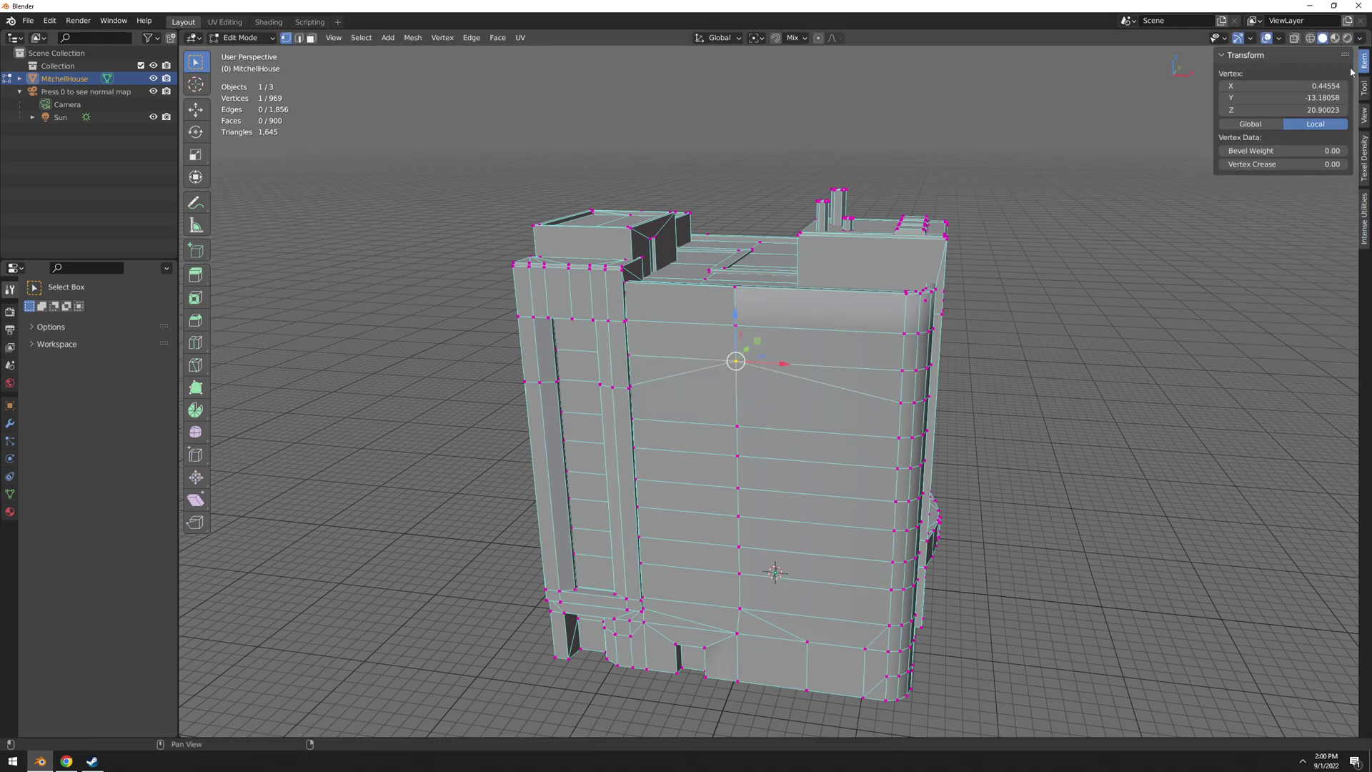
left_click(1364, 89)
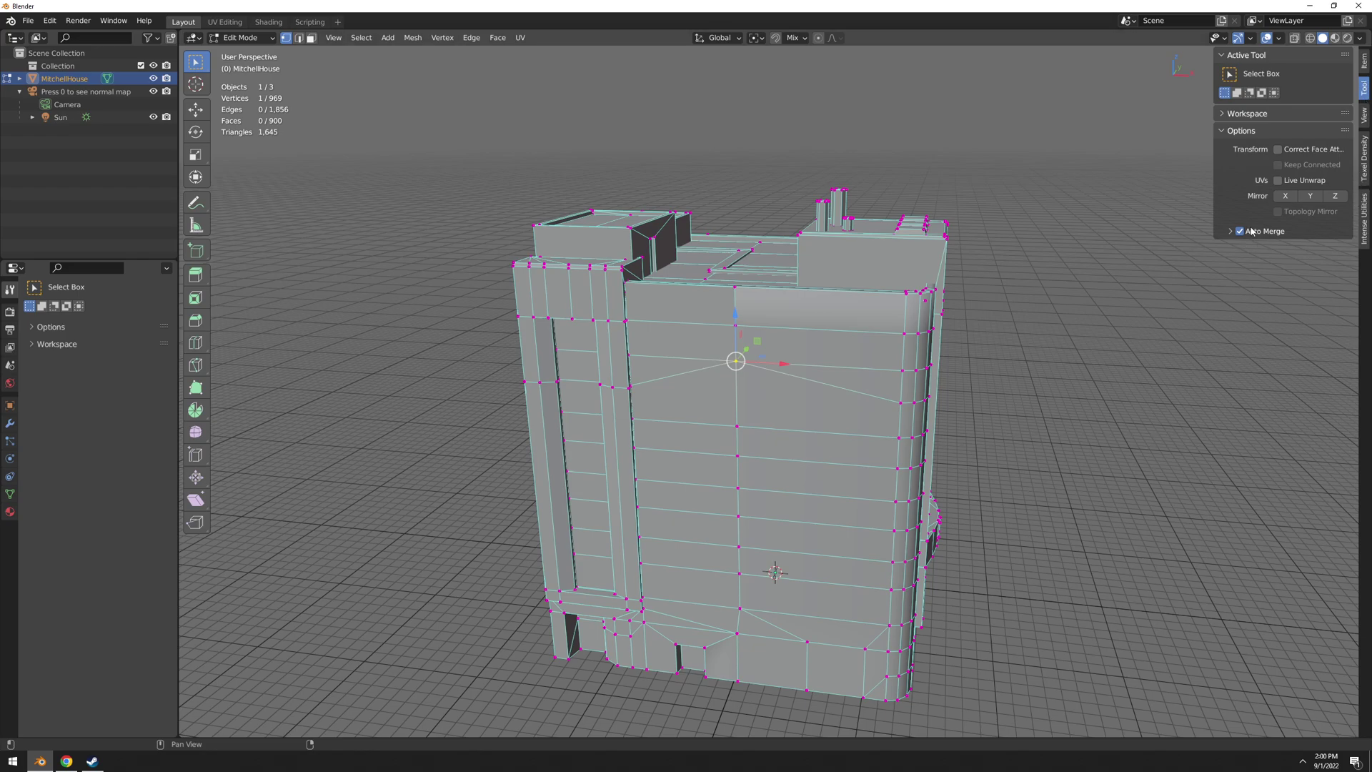
left_click(1364, 218)
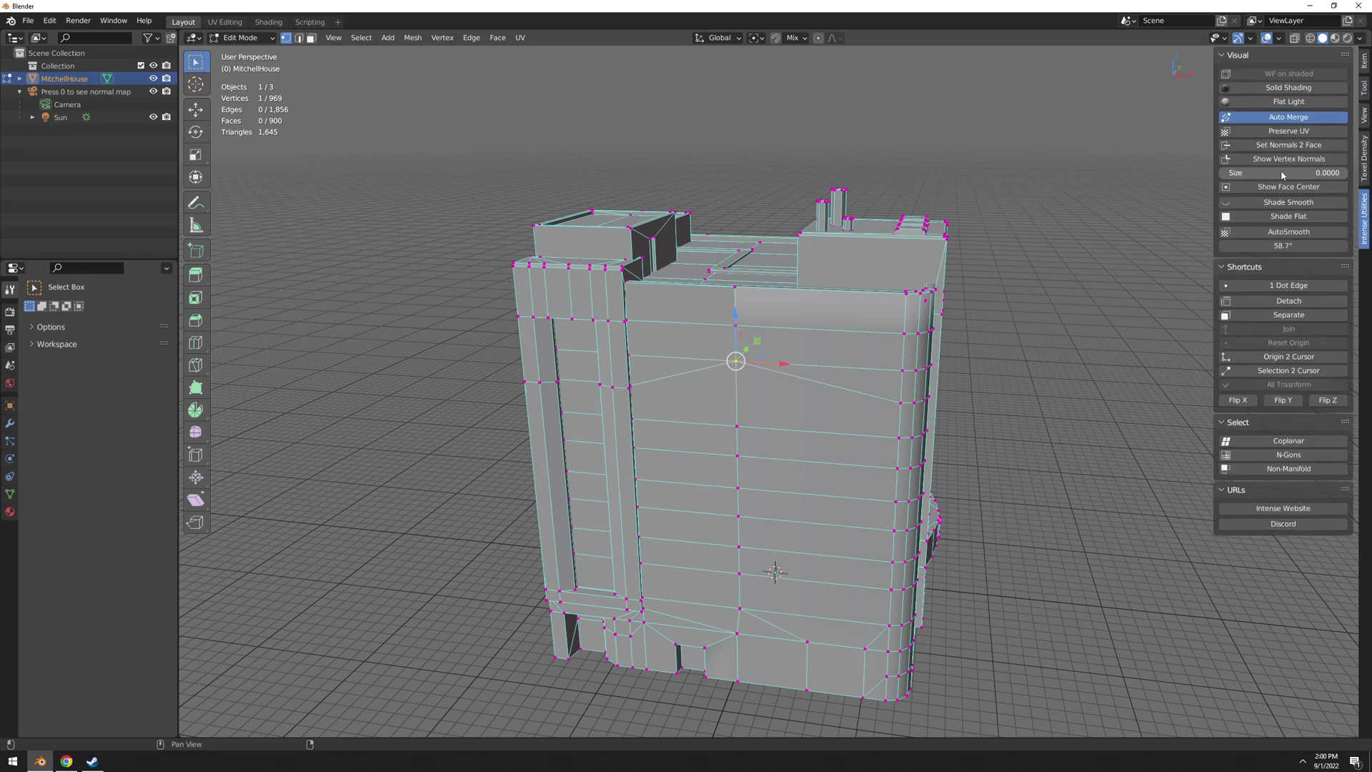
Enable Preserve UV, display the building in Flat Light, and try moving a lower facade edge sideways.
left_click(1254, 132)
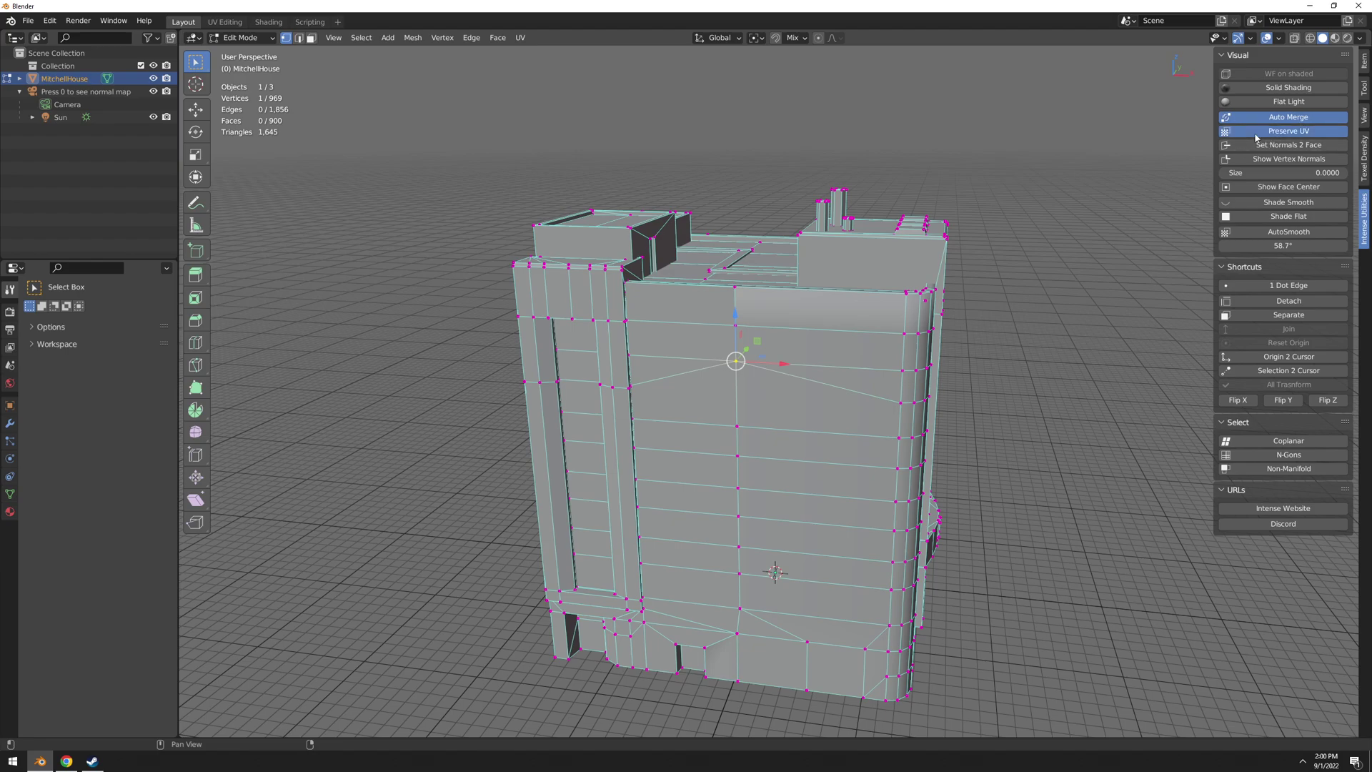
left_click(1299, 101)
middle_click_drag(715, 550, 616, 414, "shift")
scroll(617, 415, "up", 3)
key("2")
left_click(577, 429)
key("g")
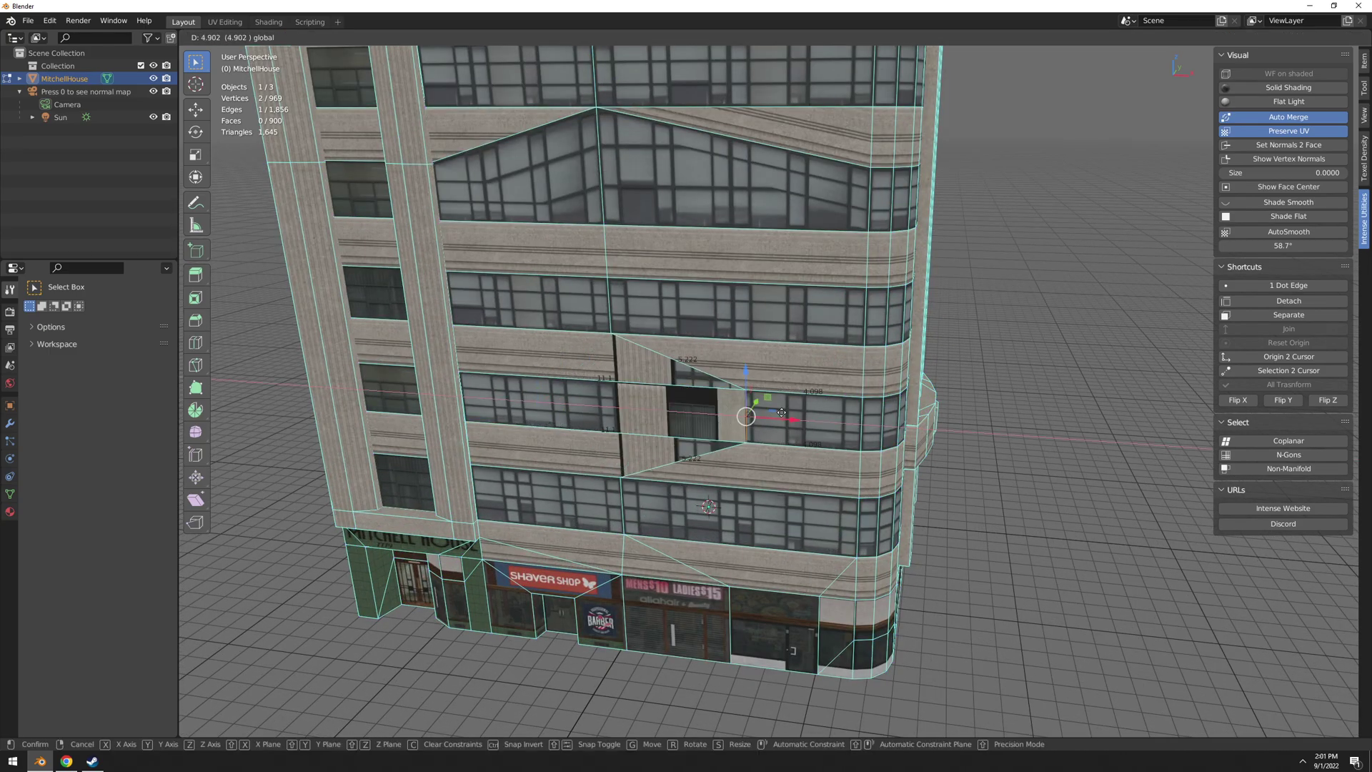
right_click(816, 485)
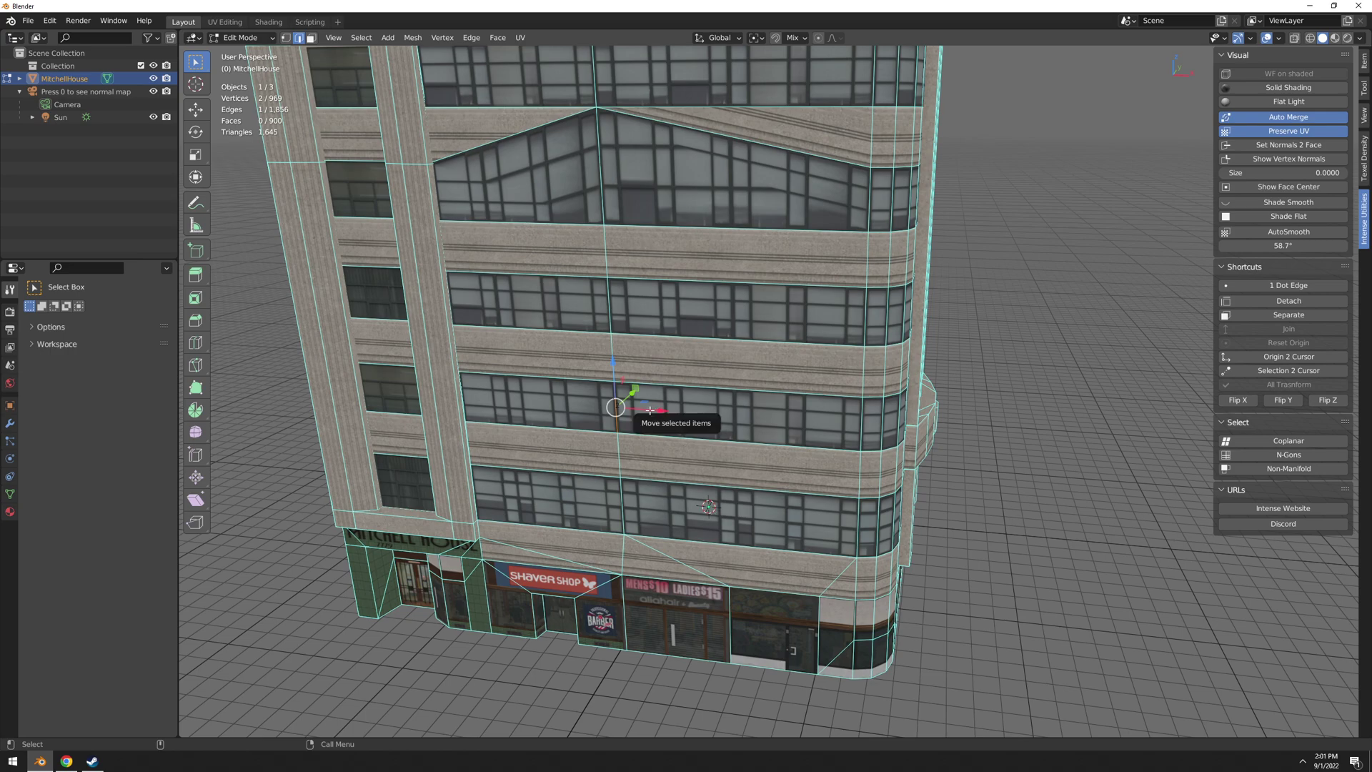
Turn off Preserve UV, try moving the same facade edge for comparison, and turn off Auto Merge.
left_click(1289, 130)
left_click_drag(663, 408, 692, 408)
right_click(693, 409)
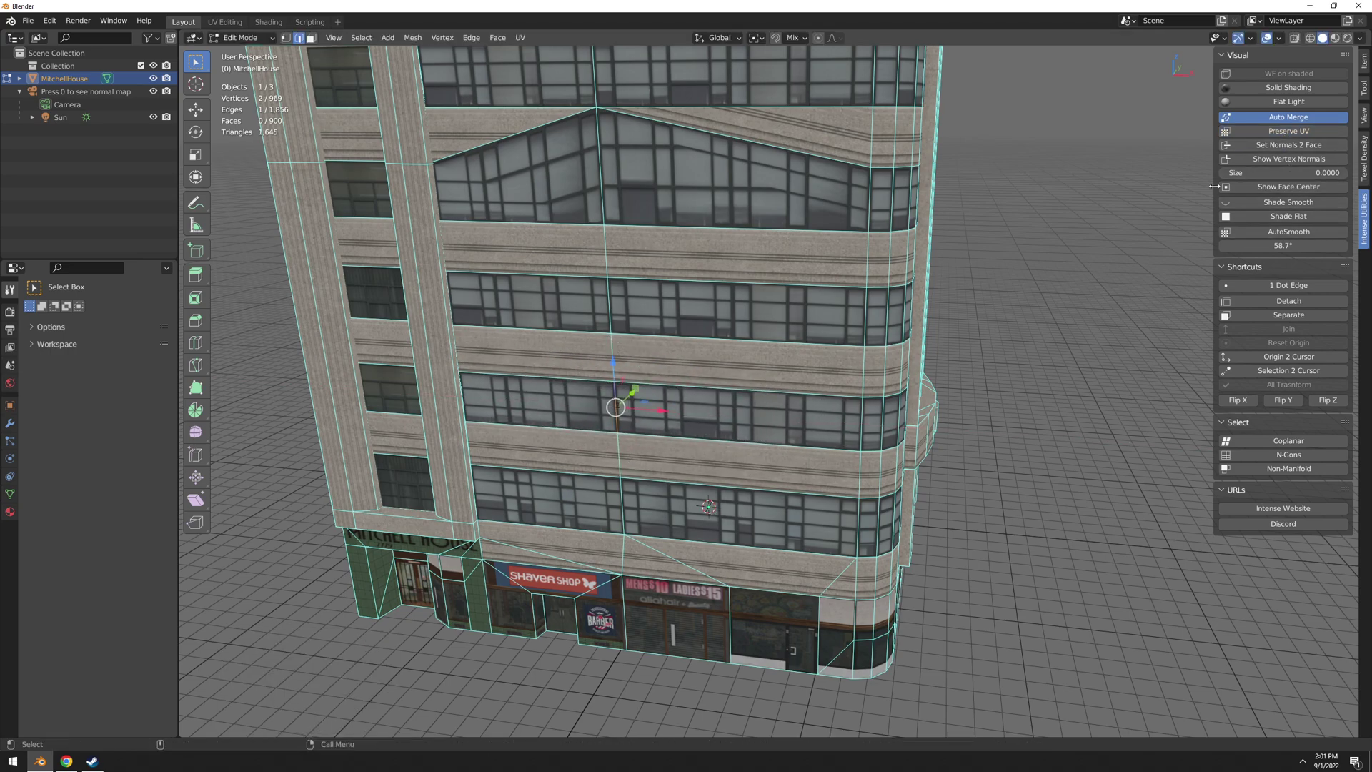
left_click(1287, 118)
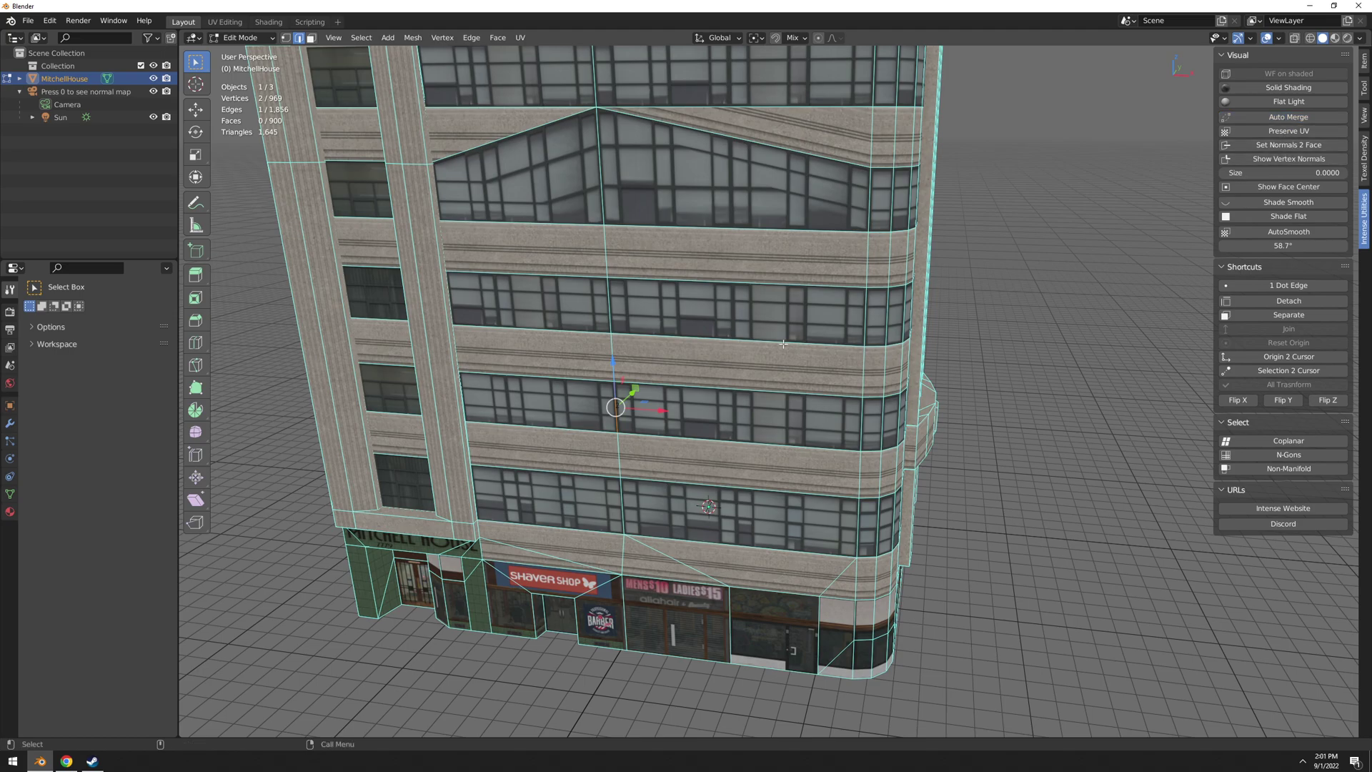
Restore Solid Shading, select the topmost facade face beside the rounded corner, and enable AutoSmooth.
key("3")
left_click(863, 318)
left_click(1287, 88)
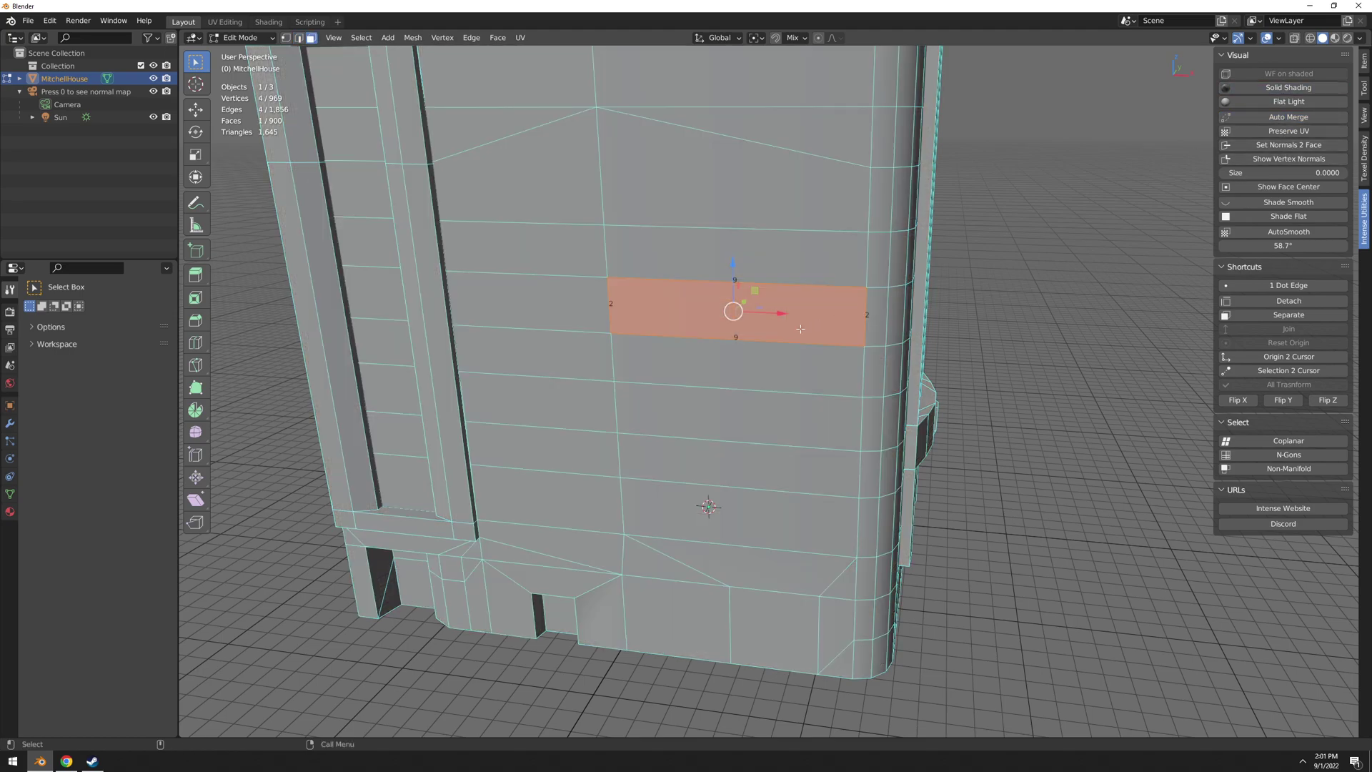
mouse_move(672, 122)
middle_mouse_down()
mouse_move(588, 142)
mouse_move(624, 202)
middle_mouse_up()
left_click(623, 202)
scroll(777, 274, "up", 5)
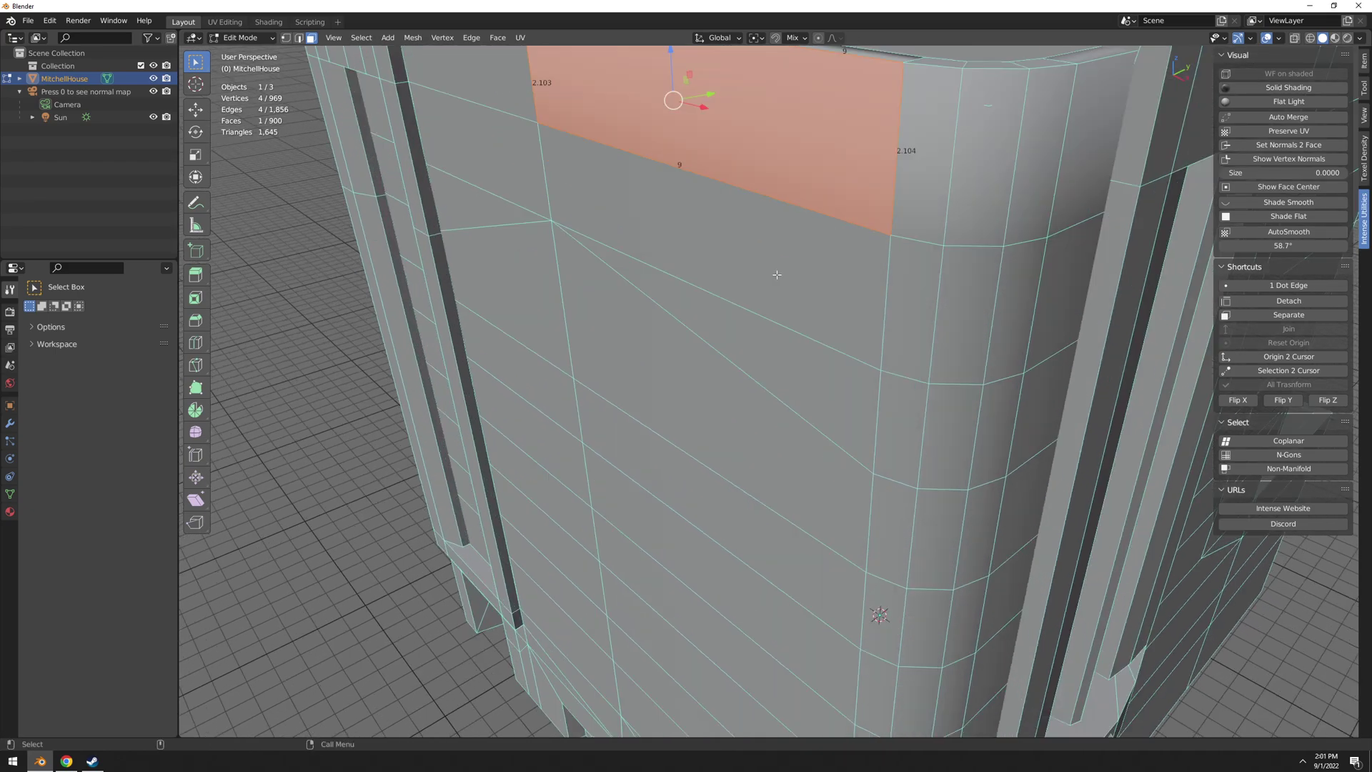
scroll(847, 227, "down", 2)
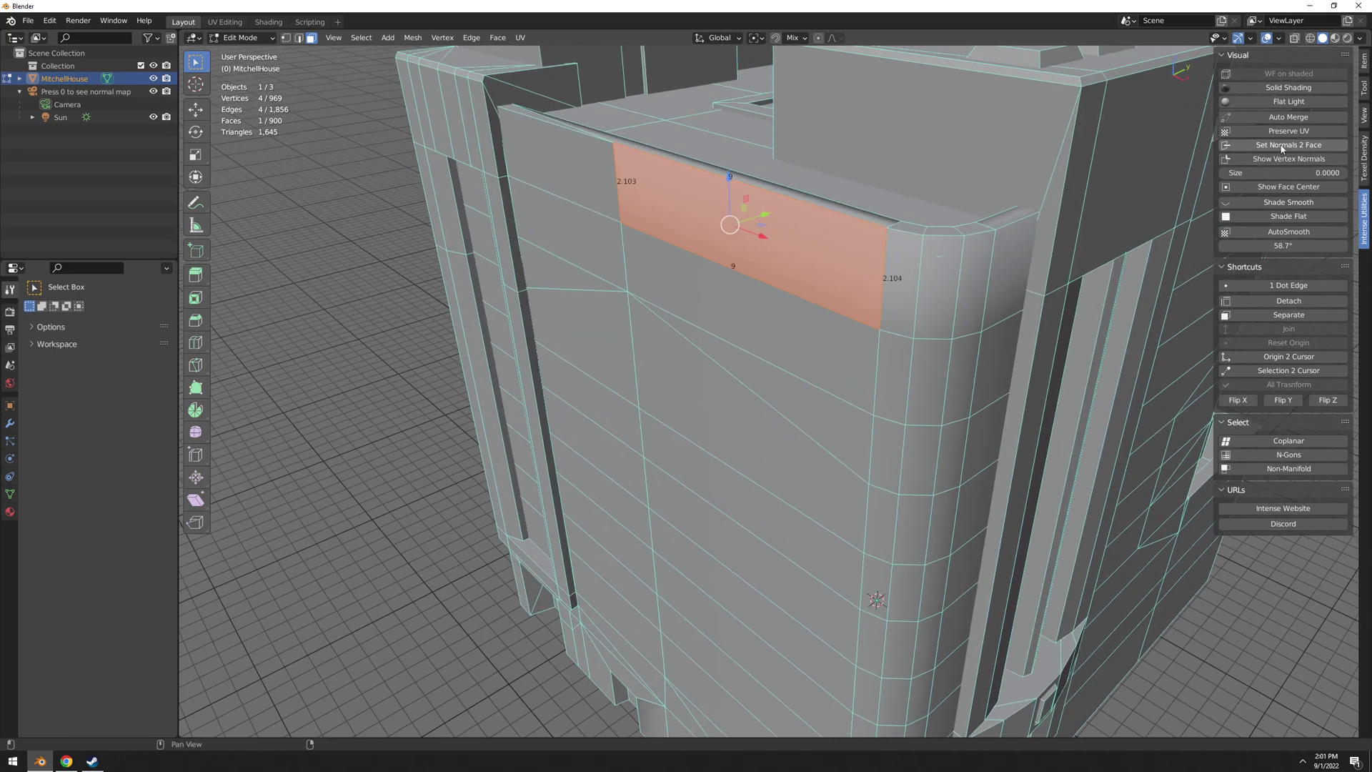
left_click(1288, 232)
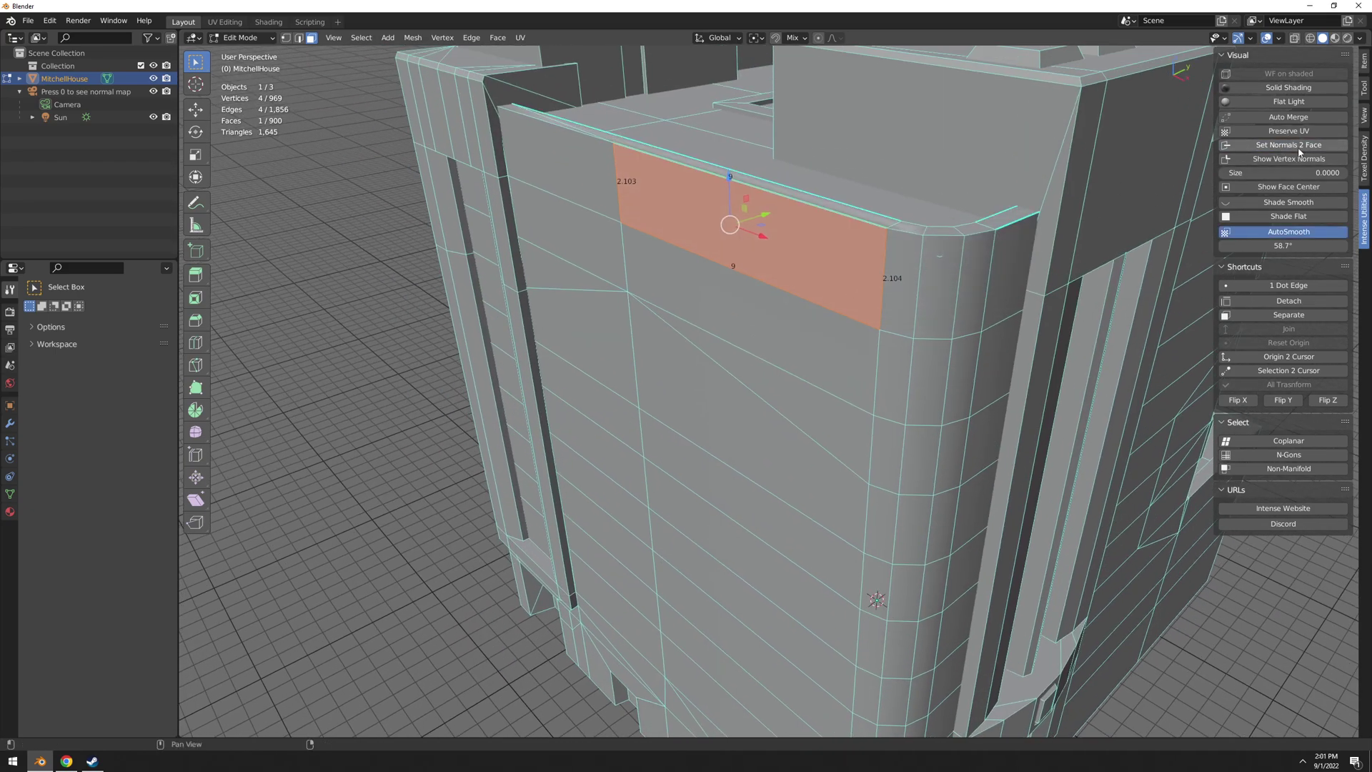
Deselect everything and show the building's vertex normals with size 0.63.
key("alt+a")
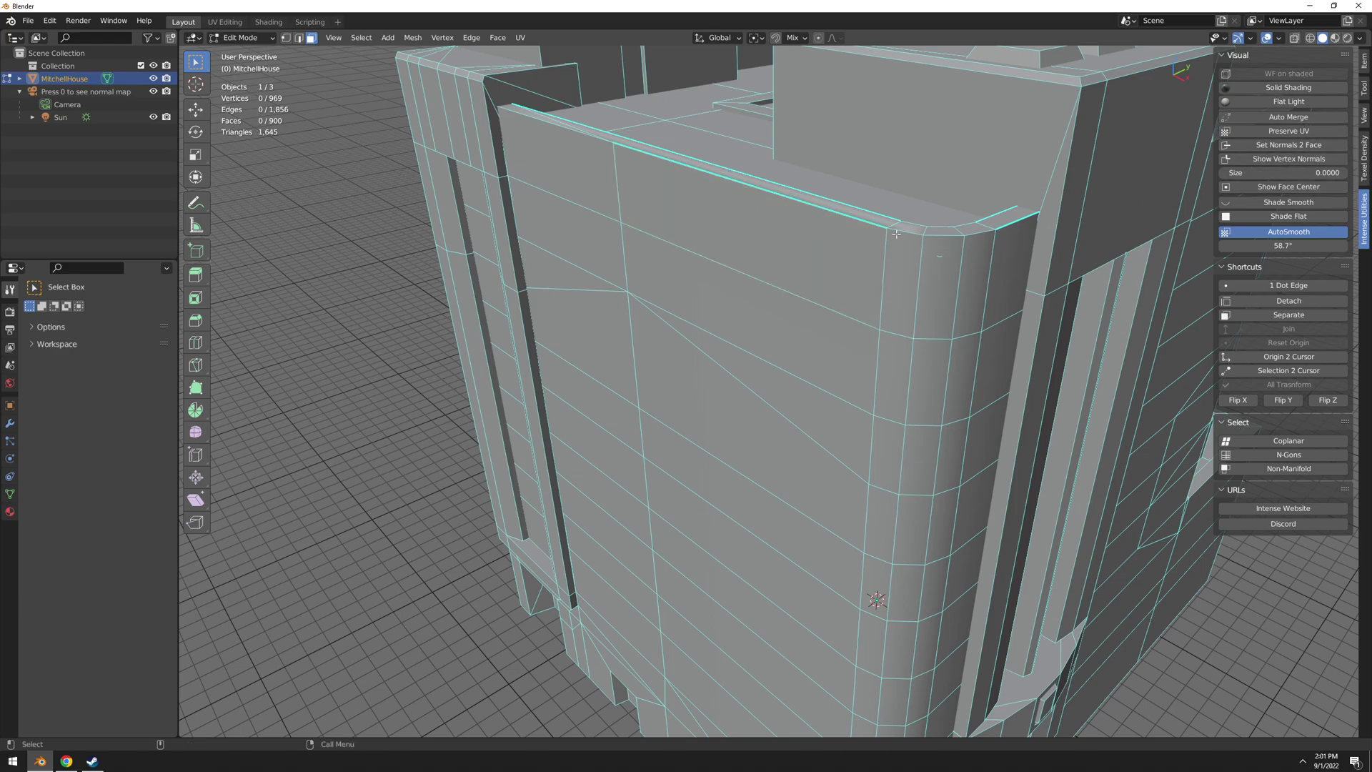
left_click(1289, 158)
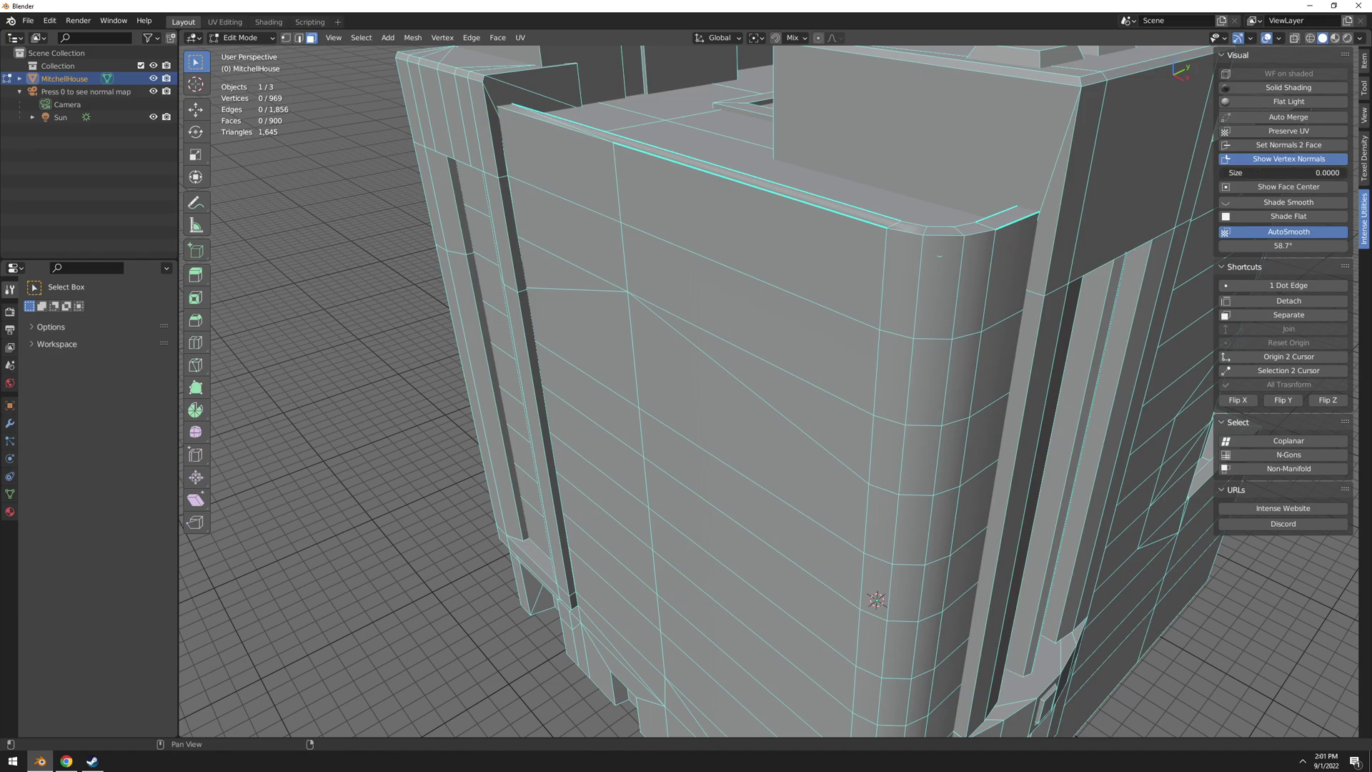
left_click_drag(1242, 173, 1258, 173)
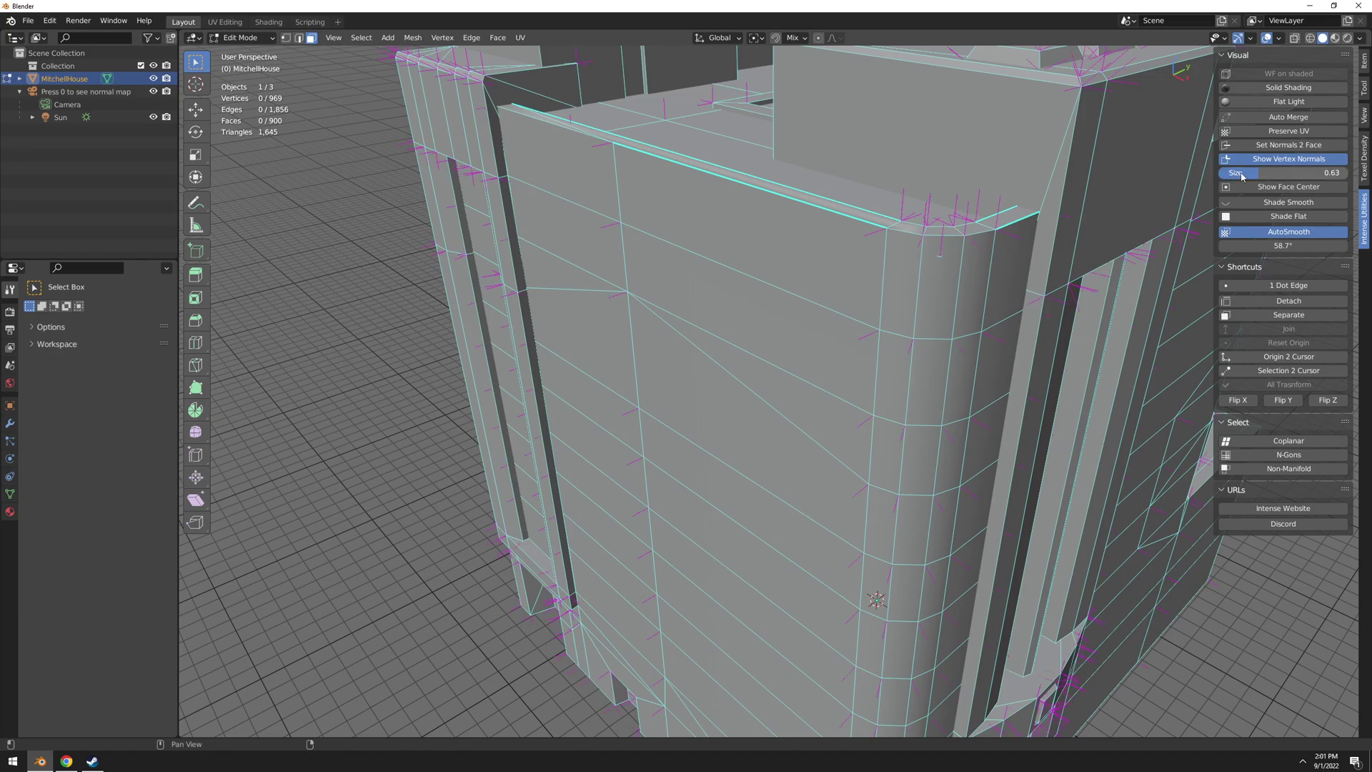
Set the normals to the thin rim face near the rounded corner, reselect the topmost facade face, and hide the vertex normals.
middle_click_drag(723, 250, 760, 297)
left_click(831, 346)
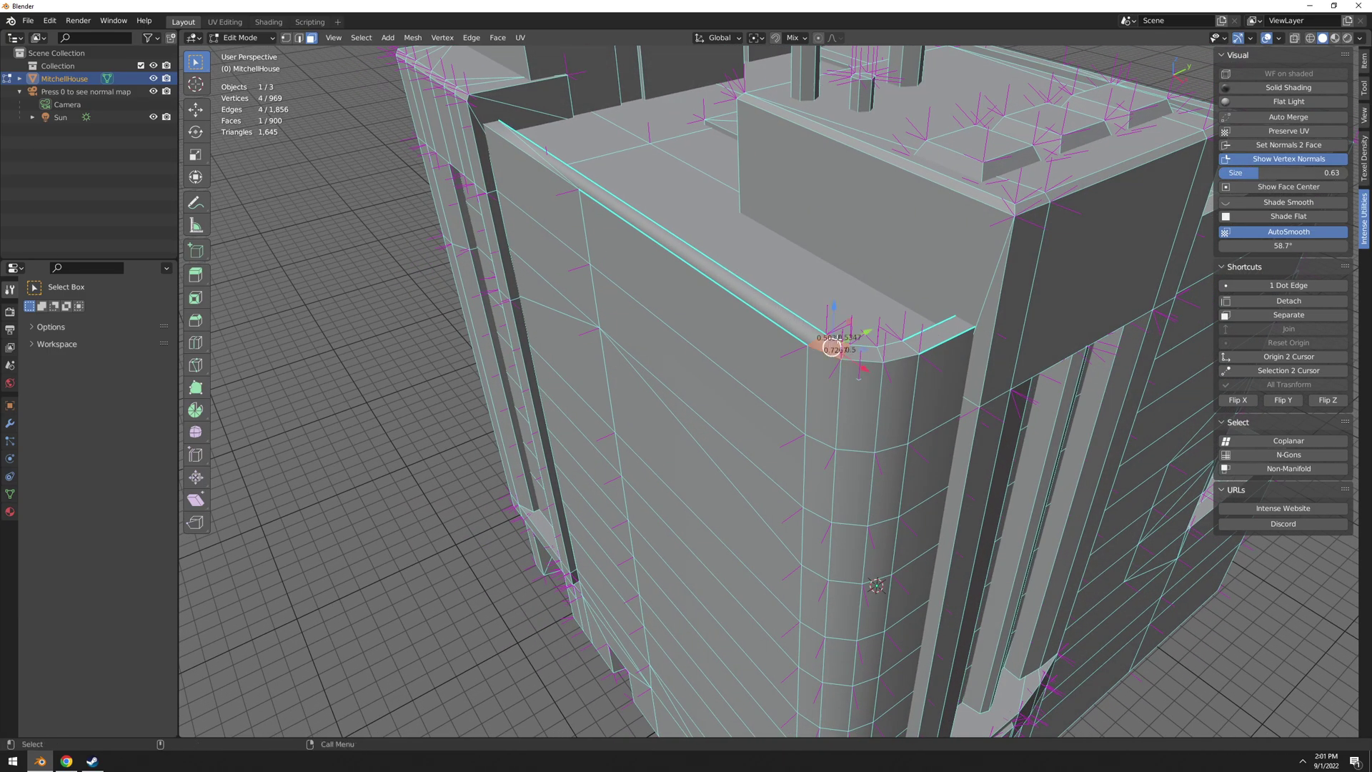
left_click(1289, 145)
left_click(765, 370)
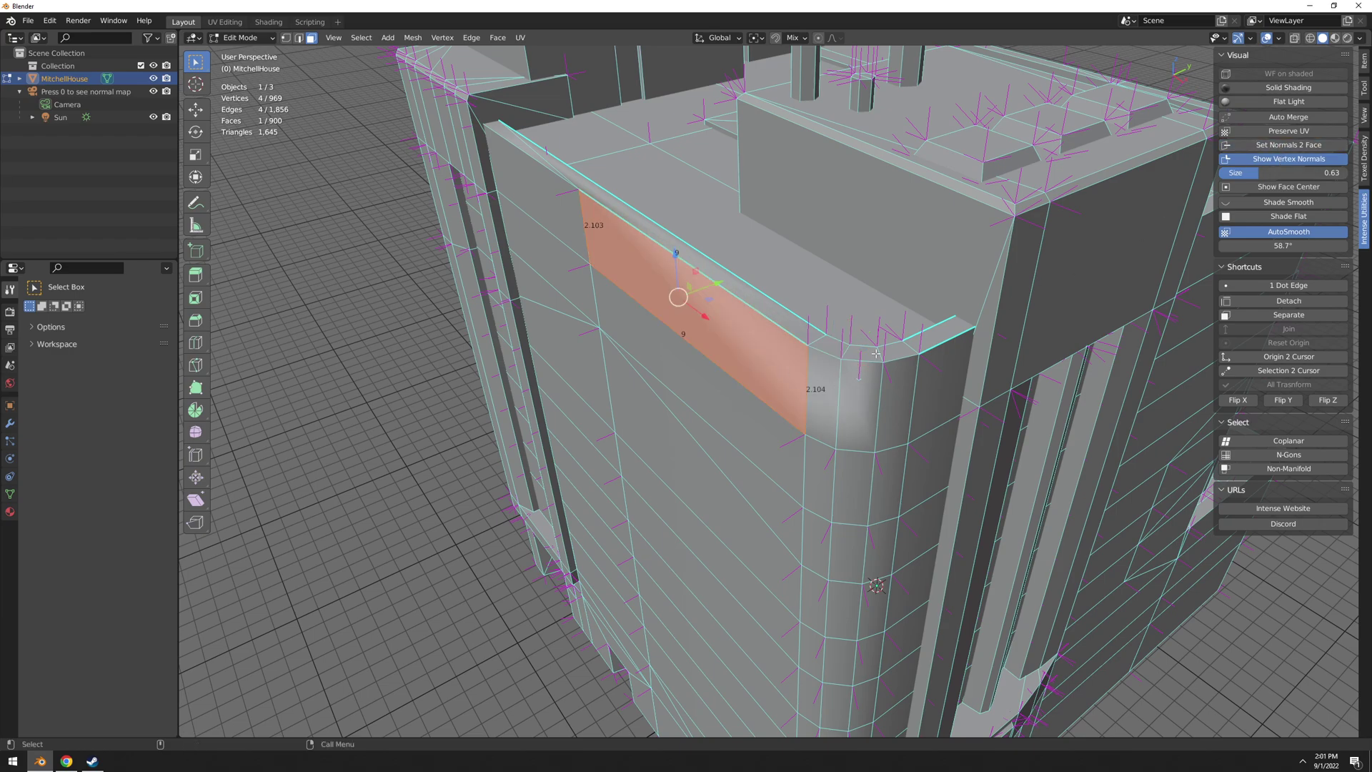
left_click(1255, 161)
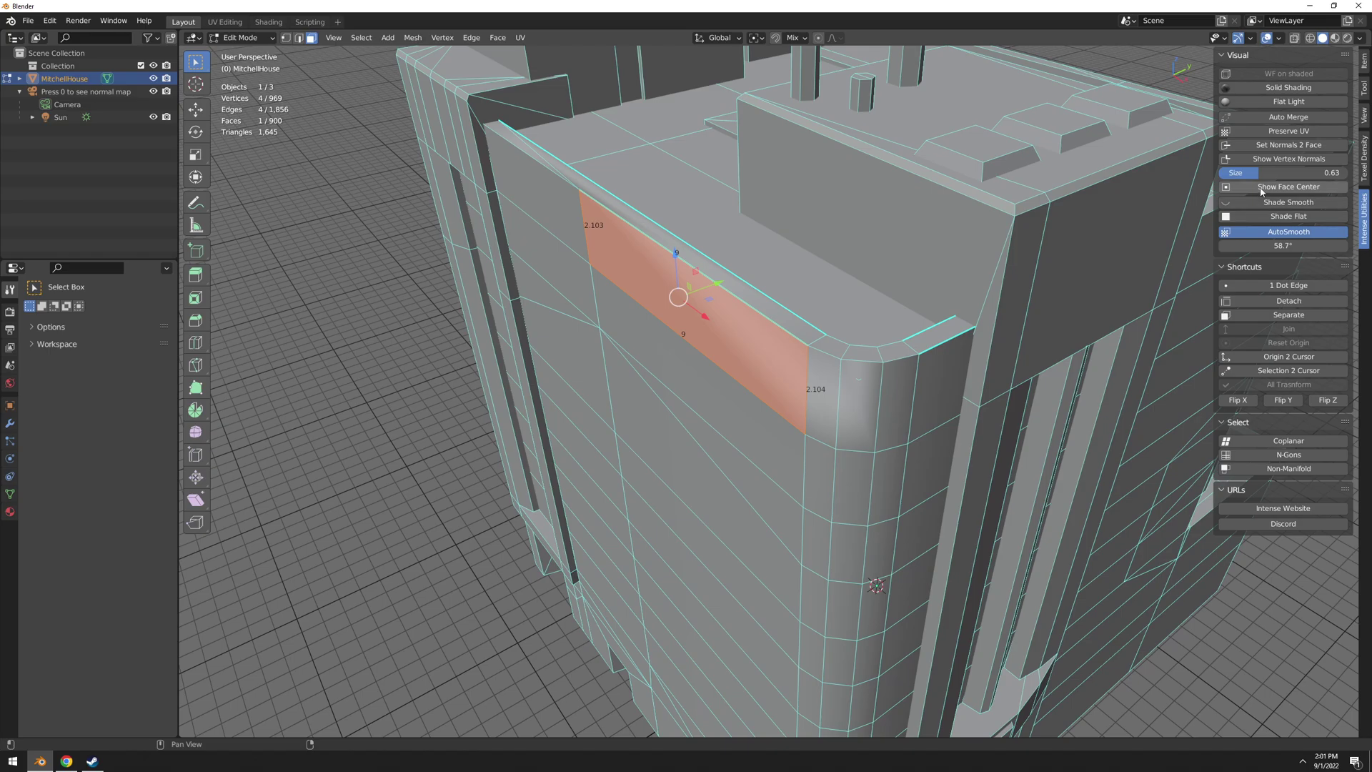
Show the face centers, examine them across the building, and toggle them repeatedly until they are hidden.
left_click(1279, 187)
scroll(816, 429, "up", 4)
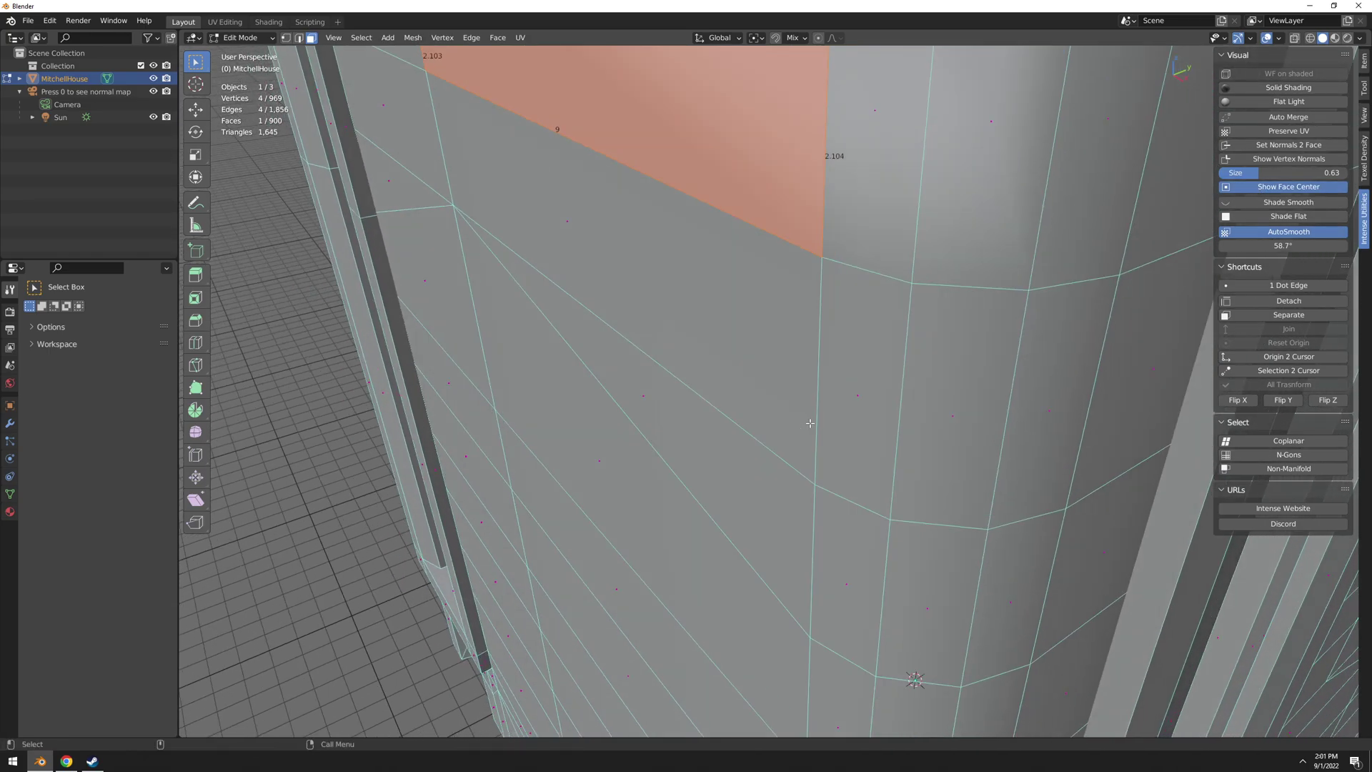
scroll(816, 430, "down", 6)
scroll(1088, 361, "down", 4)
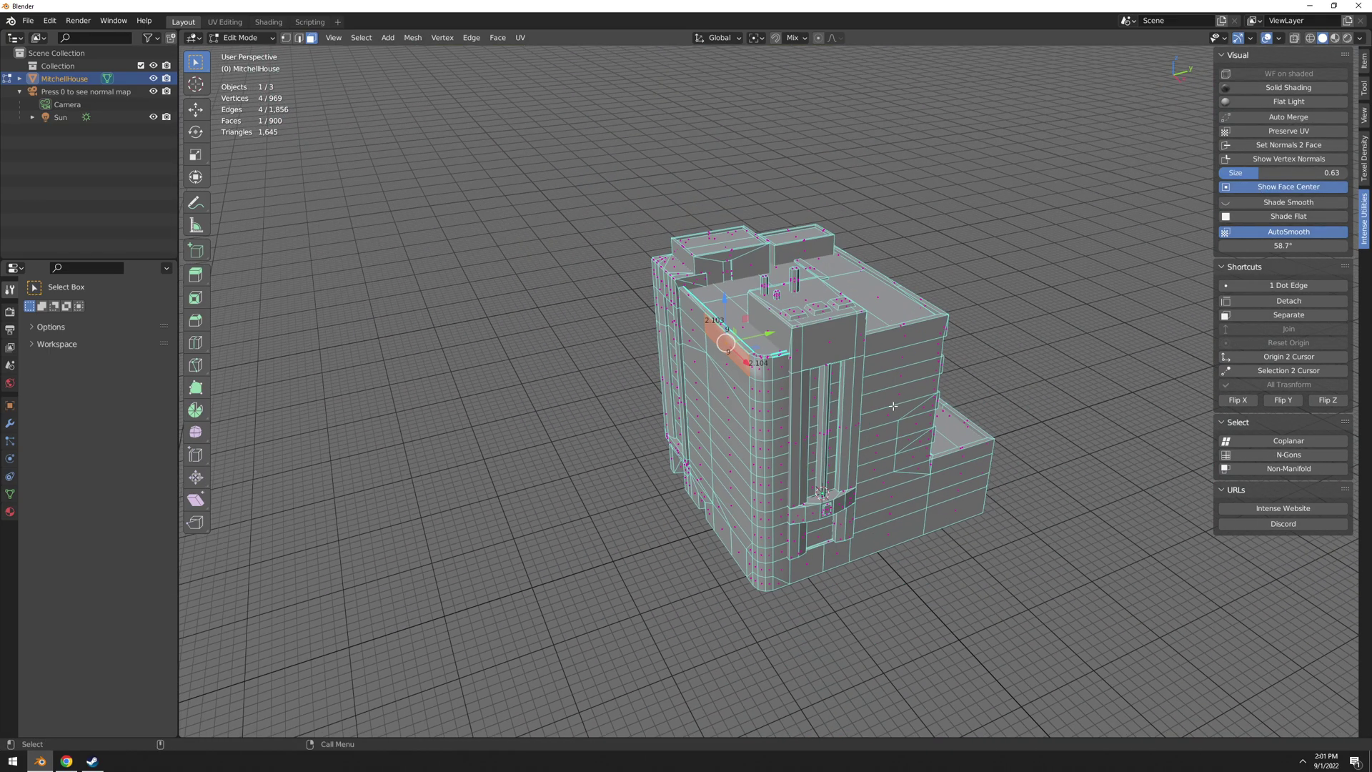
left_click(1289, 187)
left_click(1287, 187)
left_click(1289, 189)
left_click(1289, 189)
left_click(1290, 188)
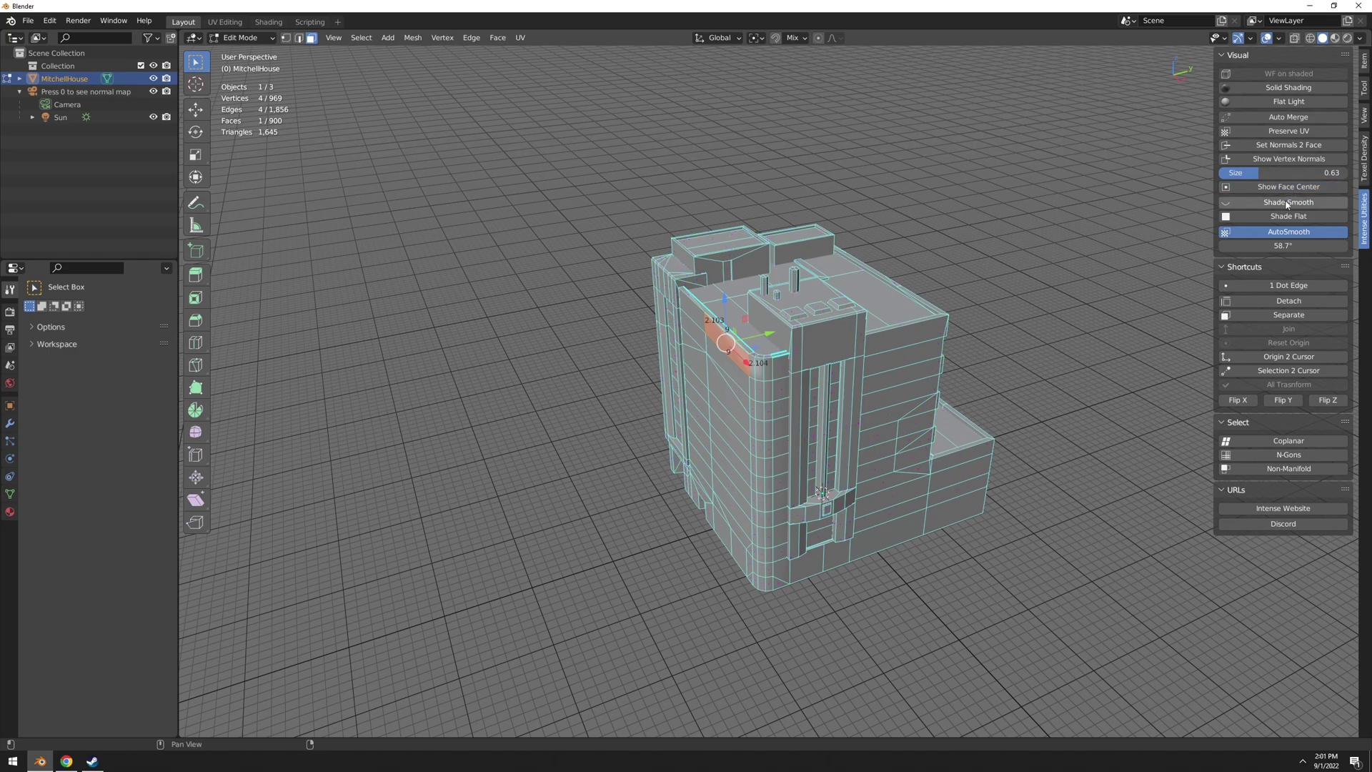
Apply Shade Flat to the selected facade face and examine the corner shading in Object Mode.
scroll(1204, 215, "up", 2)
left_click(1271, 219)
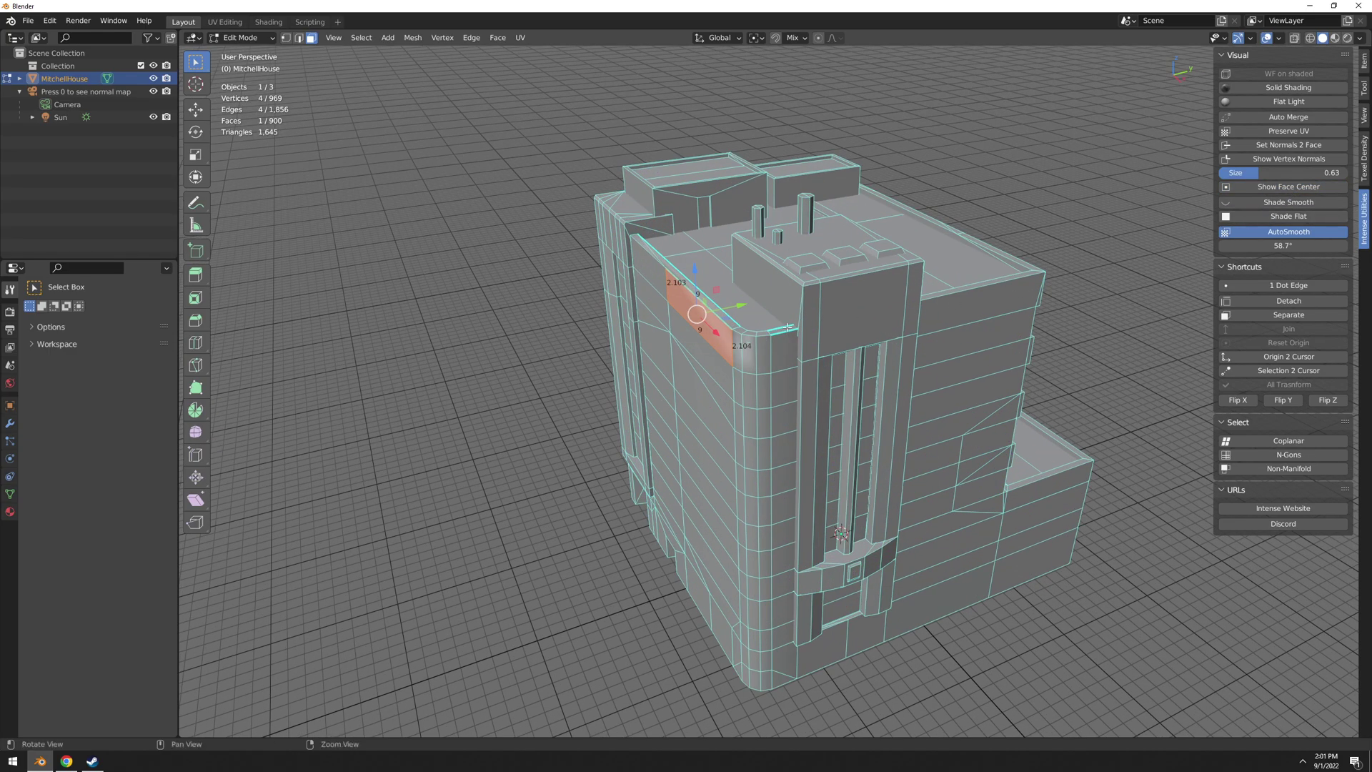
scroll(857, 313, "up", 5)
middle_click_drag(811, 313, 857, 313)
key("Tab")
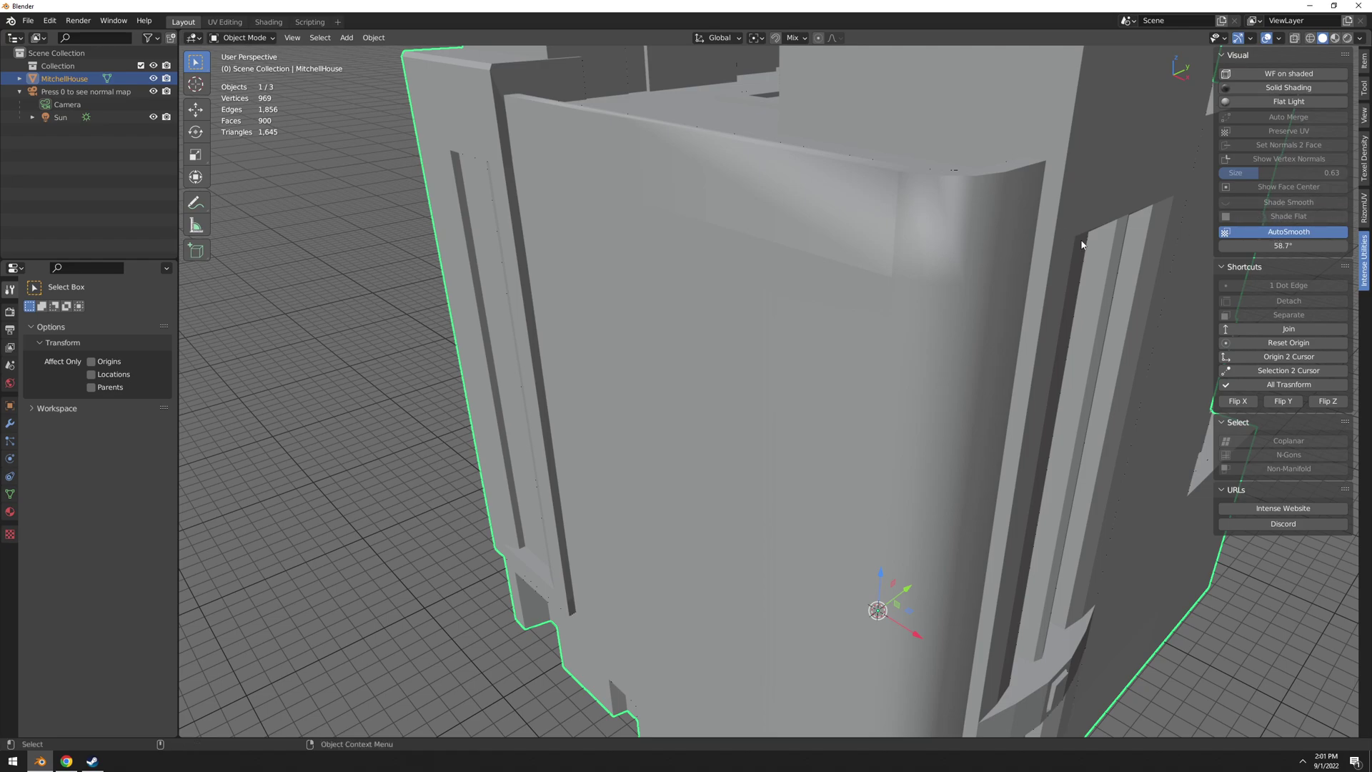
Shade the whole building flat, switch it to Shade Smooth, and return to Edit Mode.
right_click(820, 264)
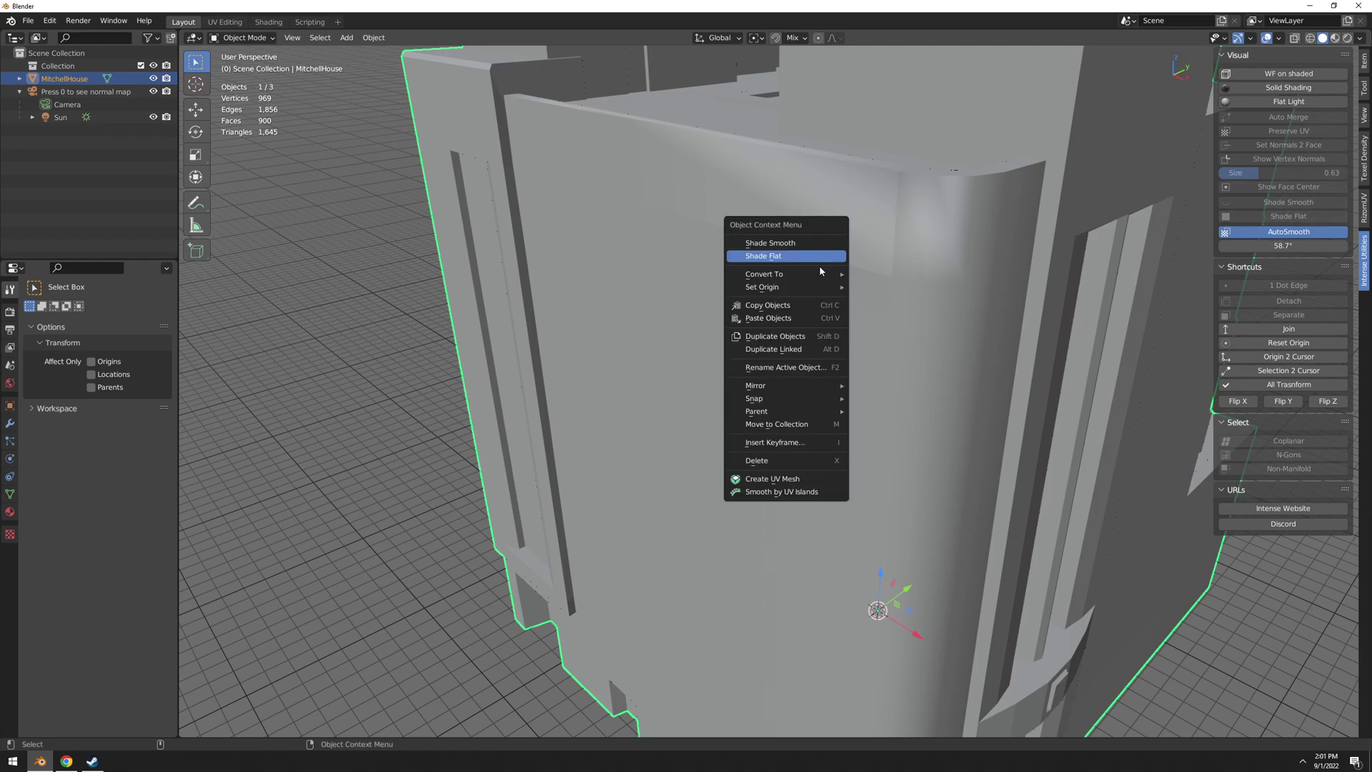
left_click(784, 265)
right_click(930, 236)
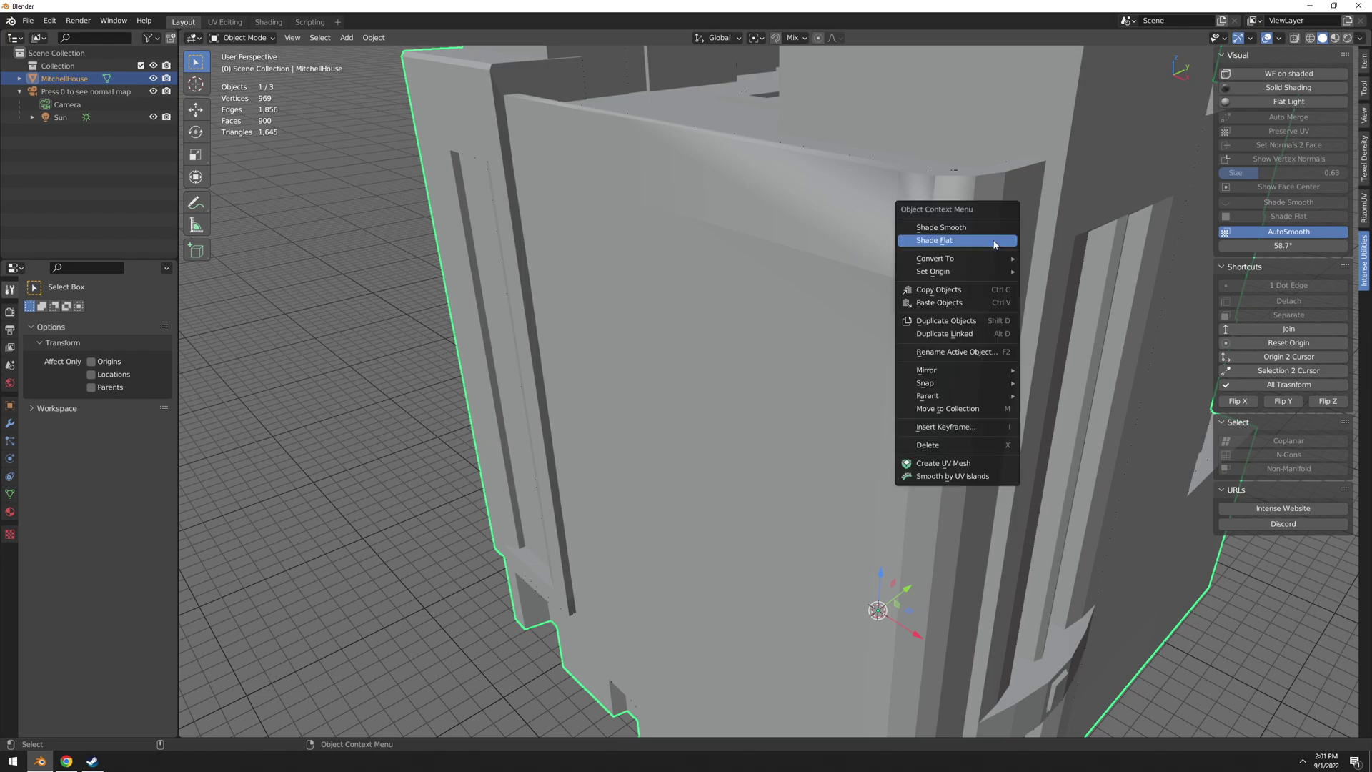
left_click(929, 236)
key("Tab")
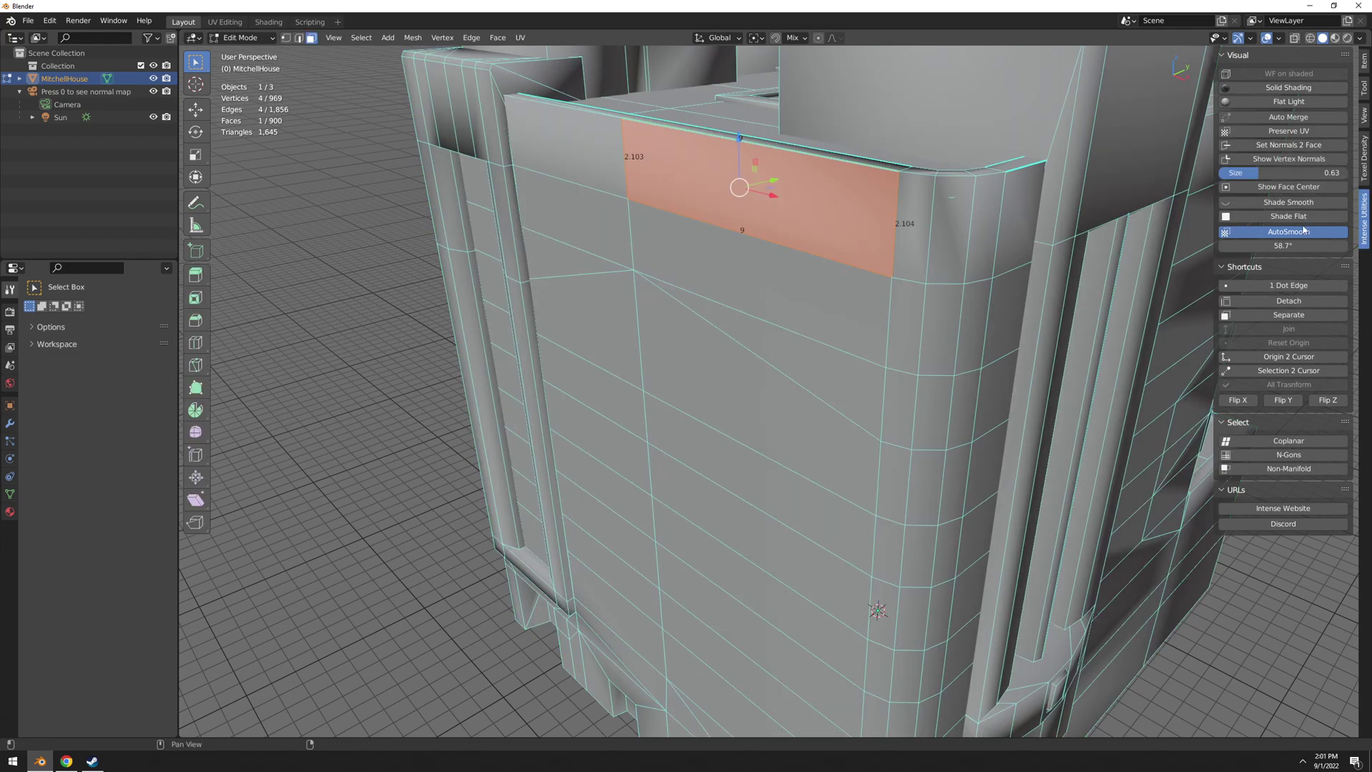
Try merging the selected facade face's vertices at their center and undo the merge.
key("m")
left_click(922, 227)
key("c")
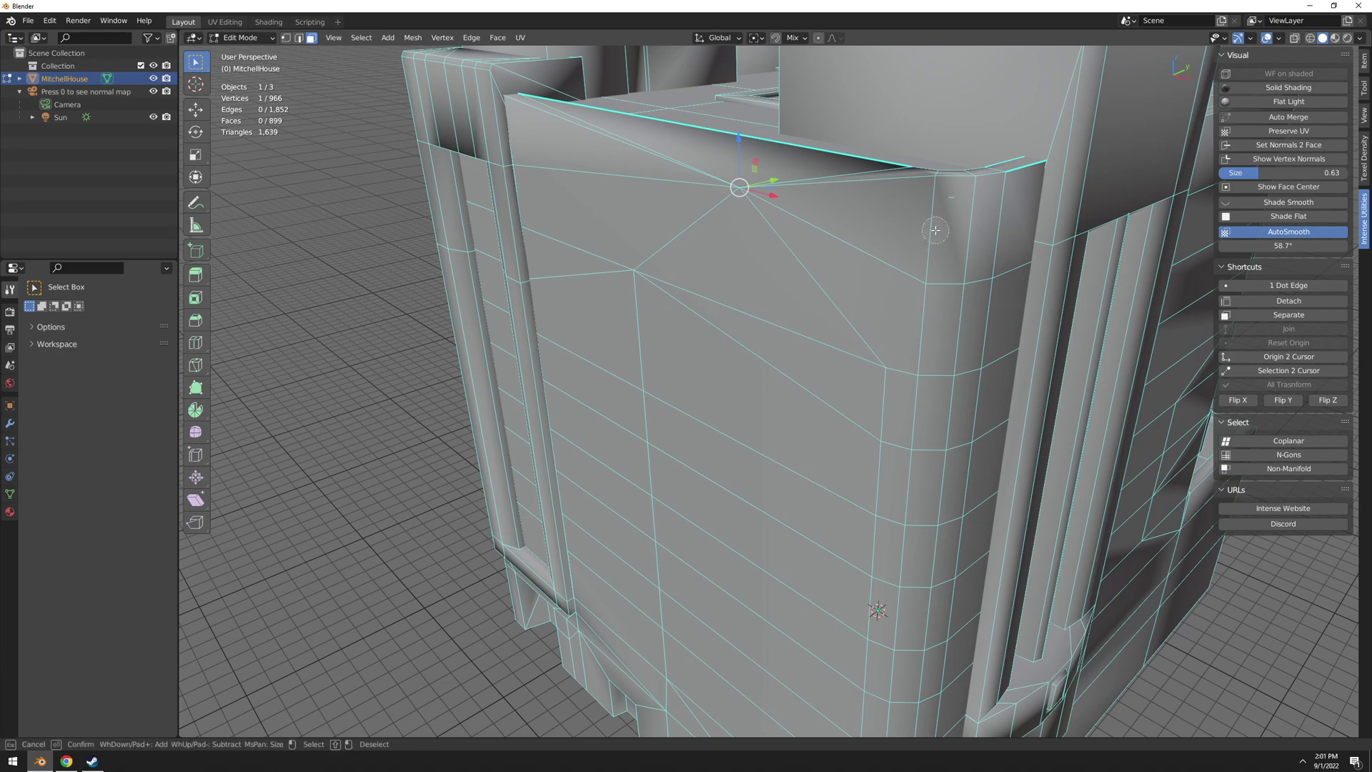
key("Escape")
key("ctrl+z")
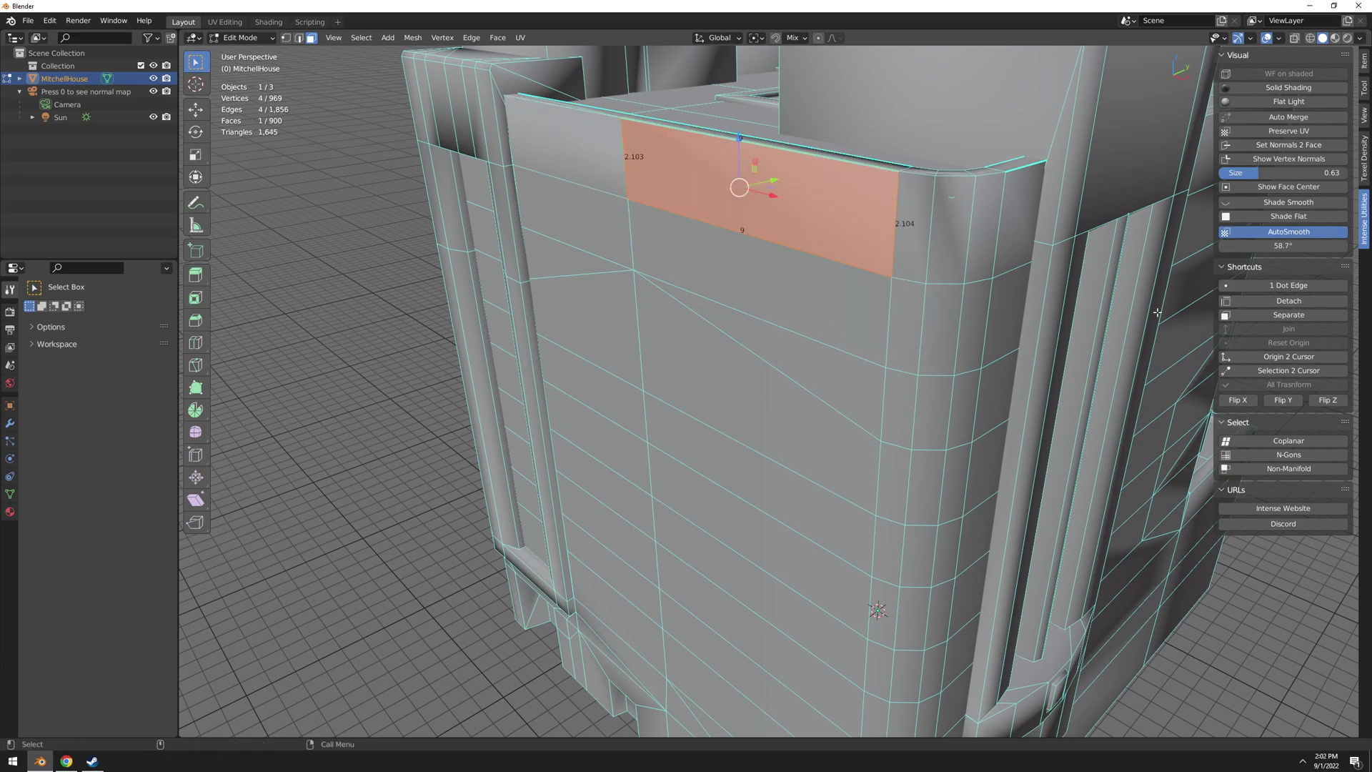
Subdivide the second horizontal edge below the roof on the side wall beside the column block with one cut.
left_click(845, 389)
key("2")
scroll(845, 389, "down", 5)
left_click_drag(884, 386, 805, 387, "alt")
left_click(868, 382)
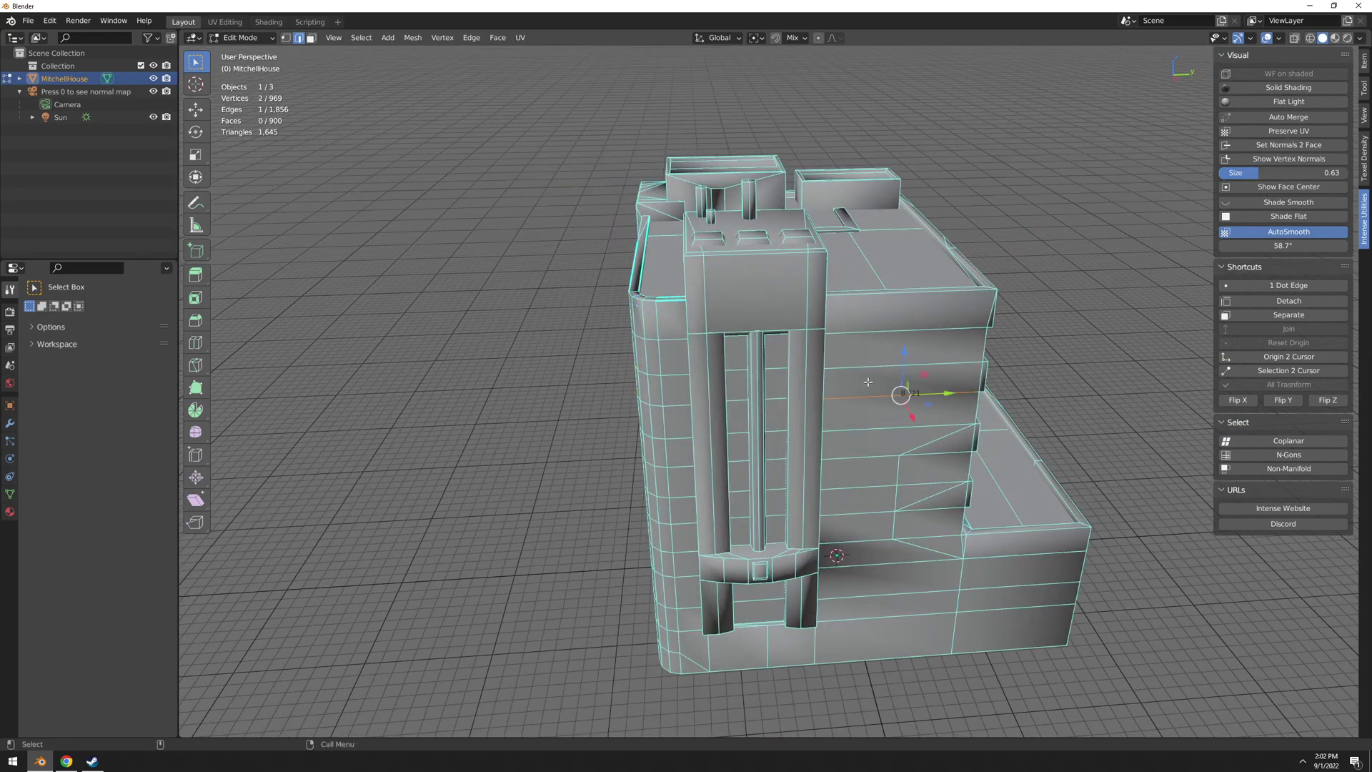
left_click(894, 366)
left_click_drag(895, 365, 756, 381, "alt")
scroll(757, 381, "up", 3)
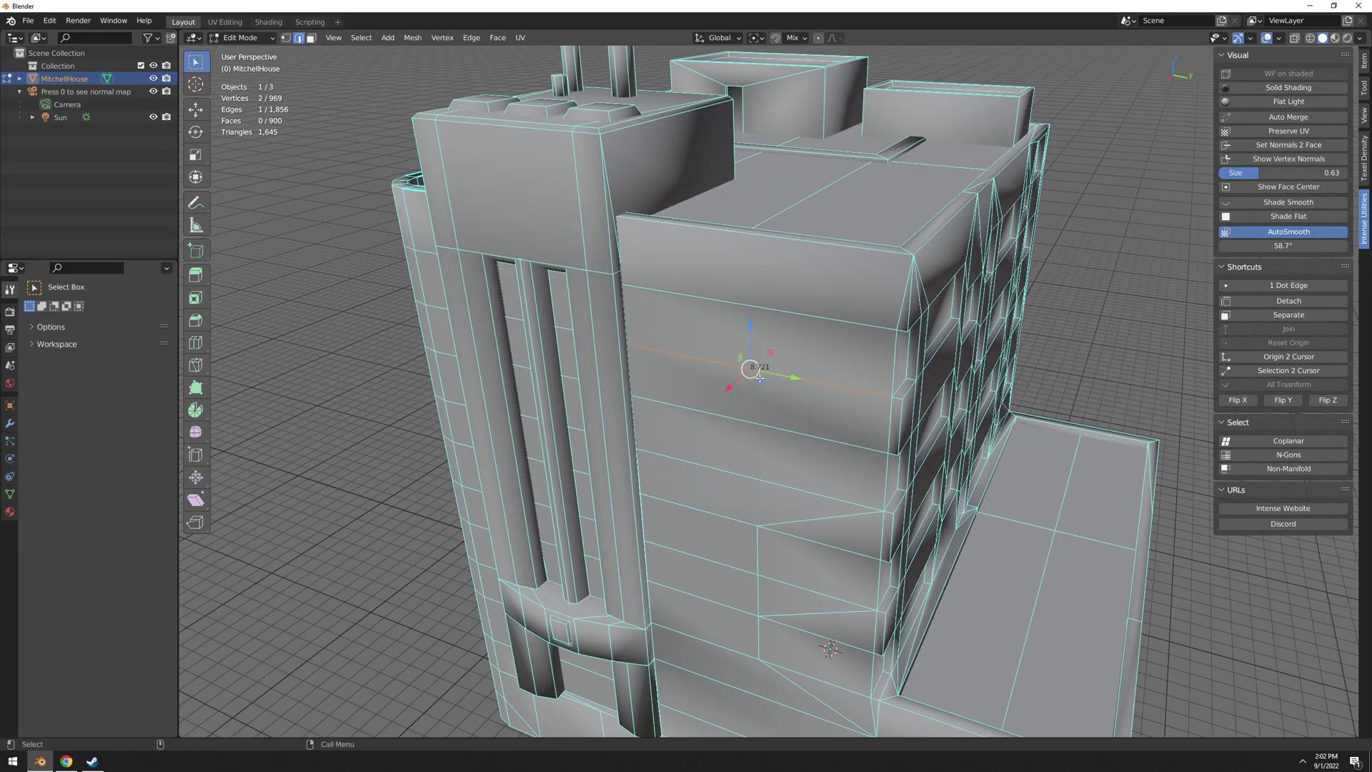
scroll(836, 389, "up", 4)
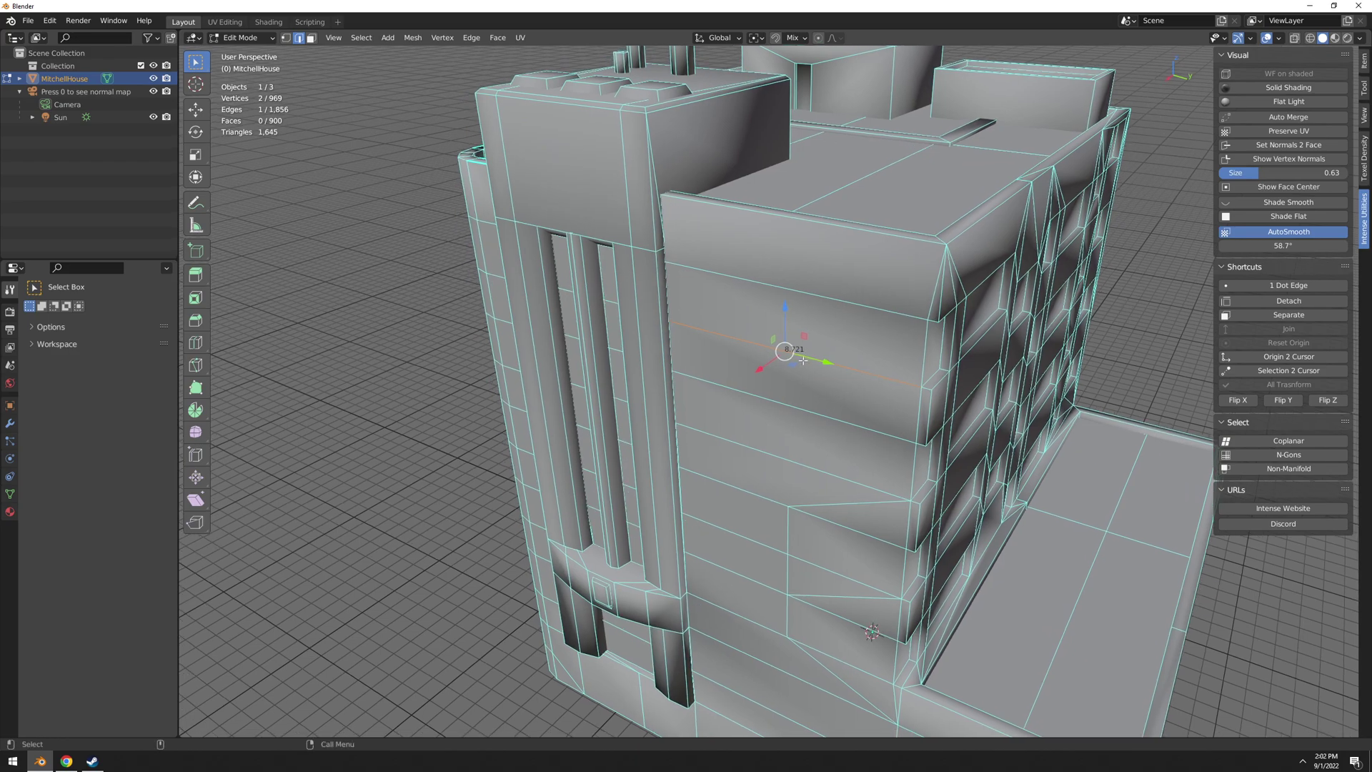
right_click(839, 331)
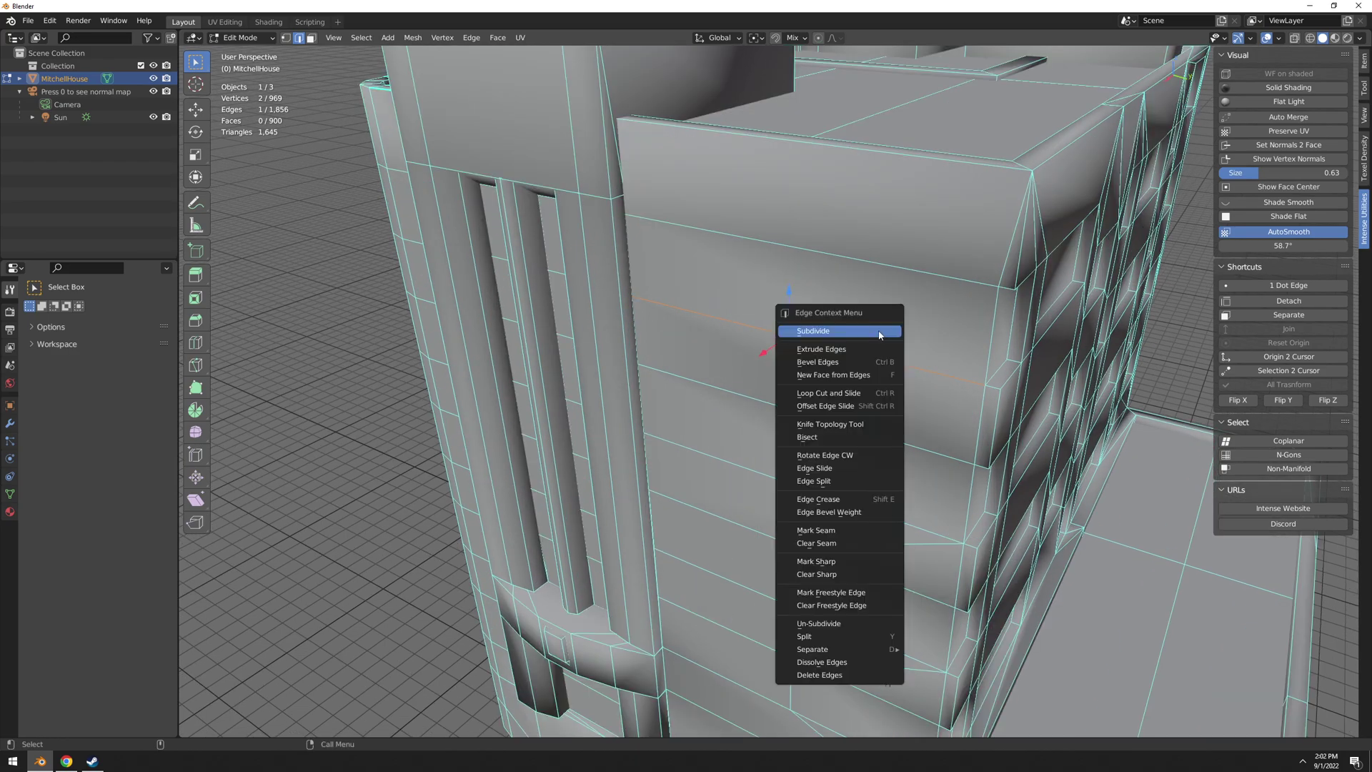
left_click(880, 331)
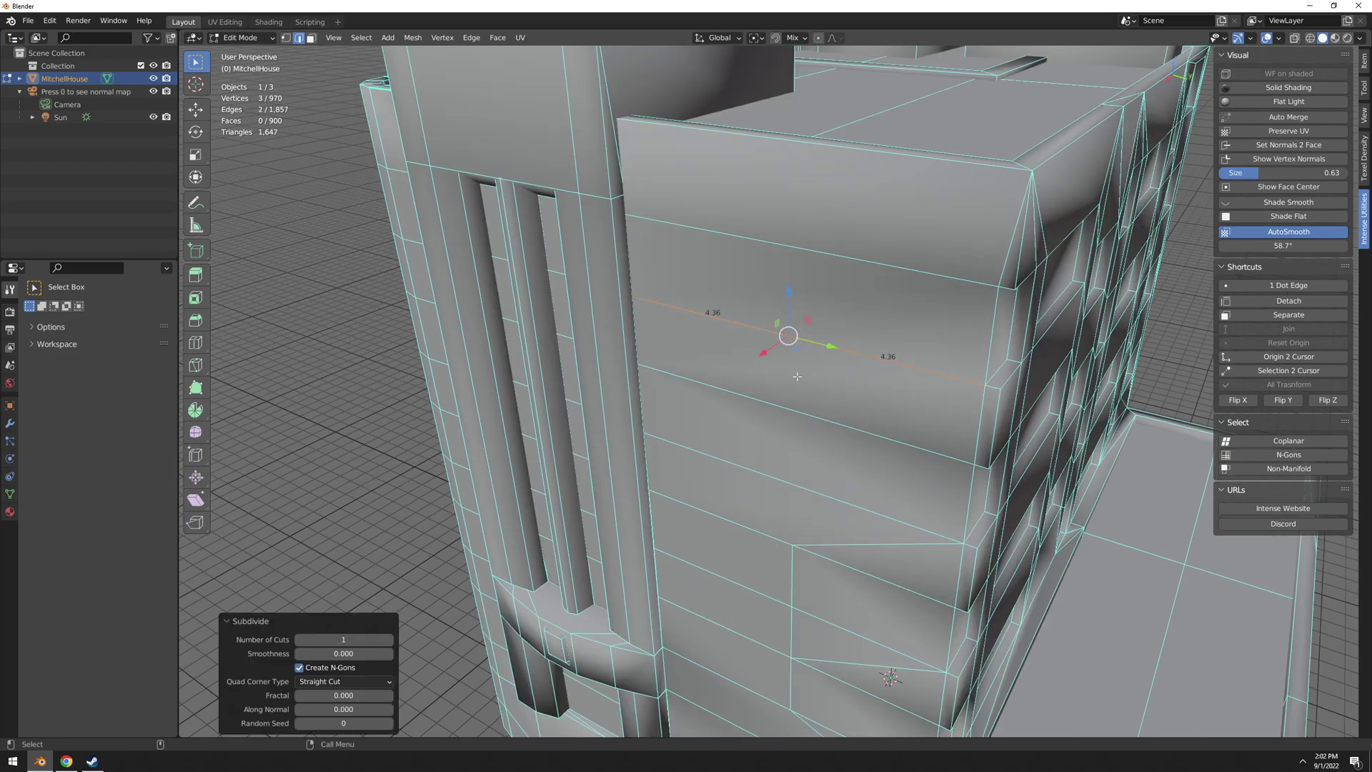
Try deleting the new midpoint vertex on the subdivided edge and undo the deletion.
left_click(380, 448)
key("1")
left_click(807, 334)
key("x")
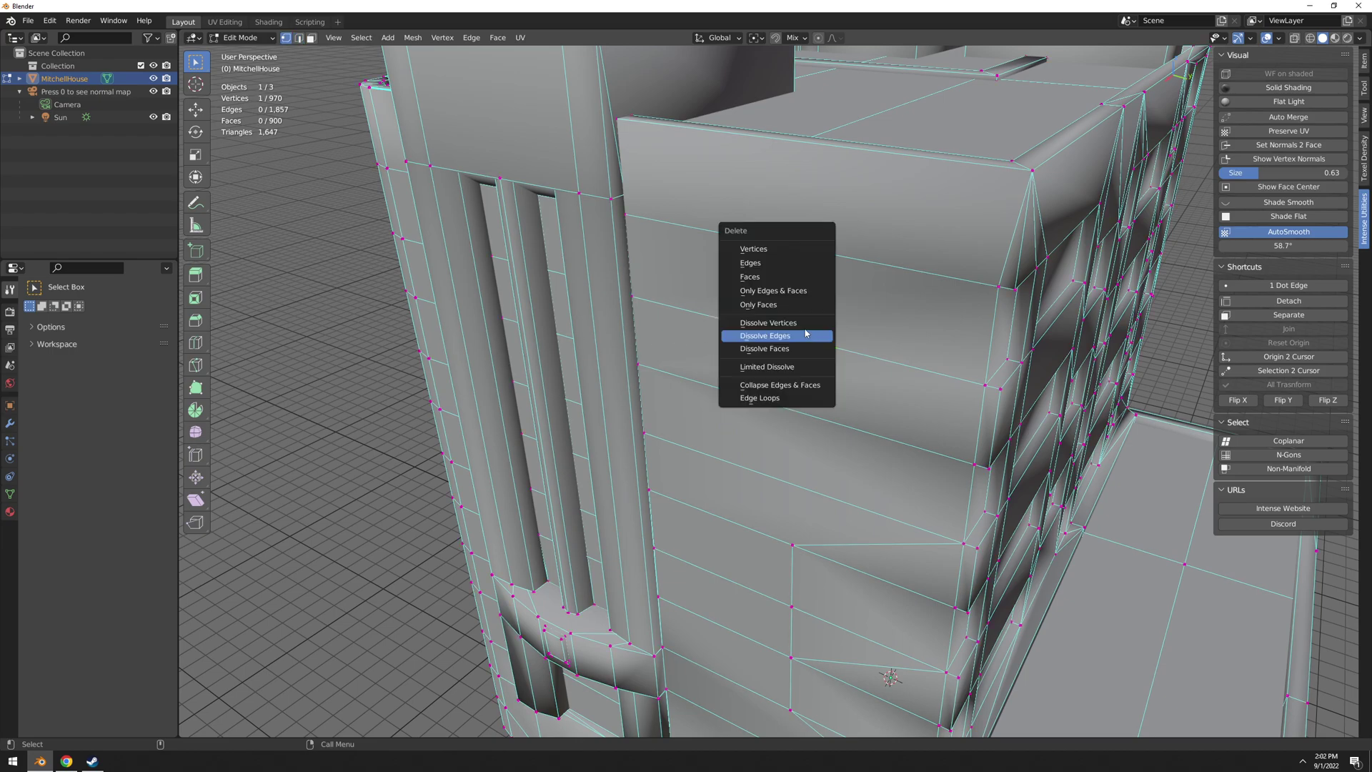
left_click(790, 249)
key("2")
key("ctrl+z")
key("ctrl+z")
key("ctrl+z")
key("ctrl+z")
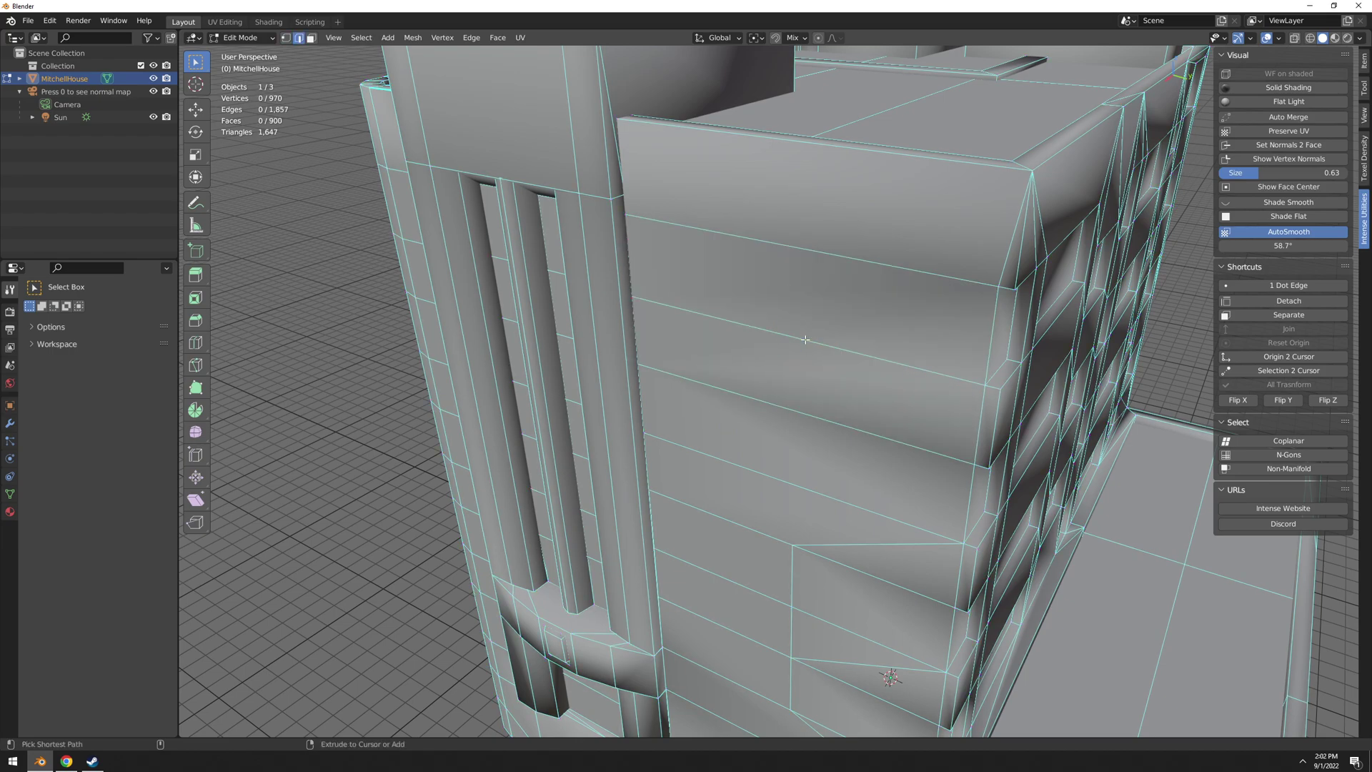
key("ctrl+z")
key("ctrl+z")
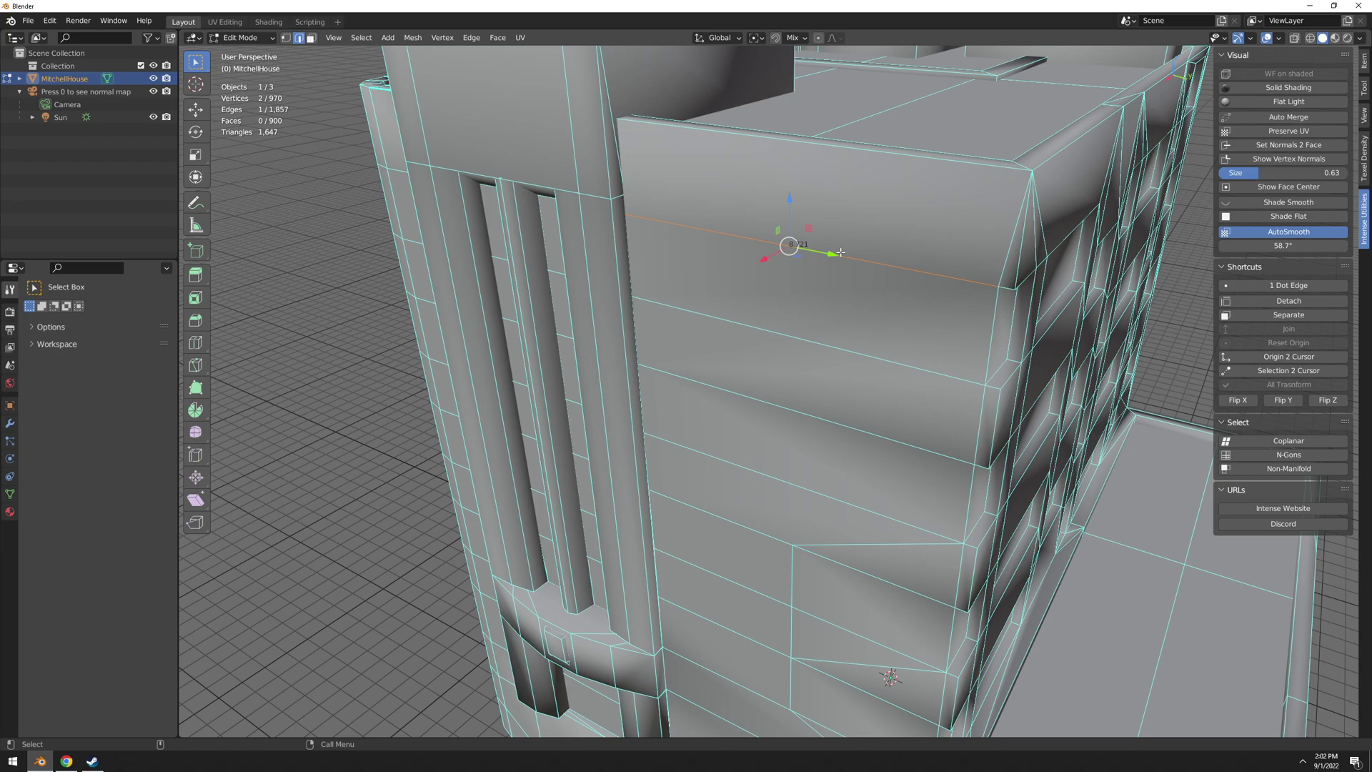
Add a midpoint vertex to the next edge up with 1 Dot Edge, then test moving it vertically and undo the move.
left_click(1284, 288)
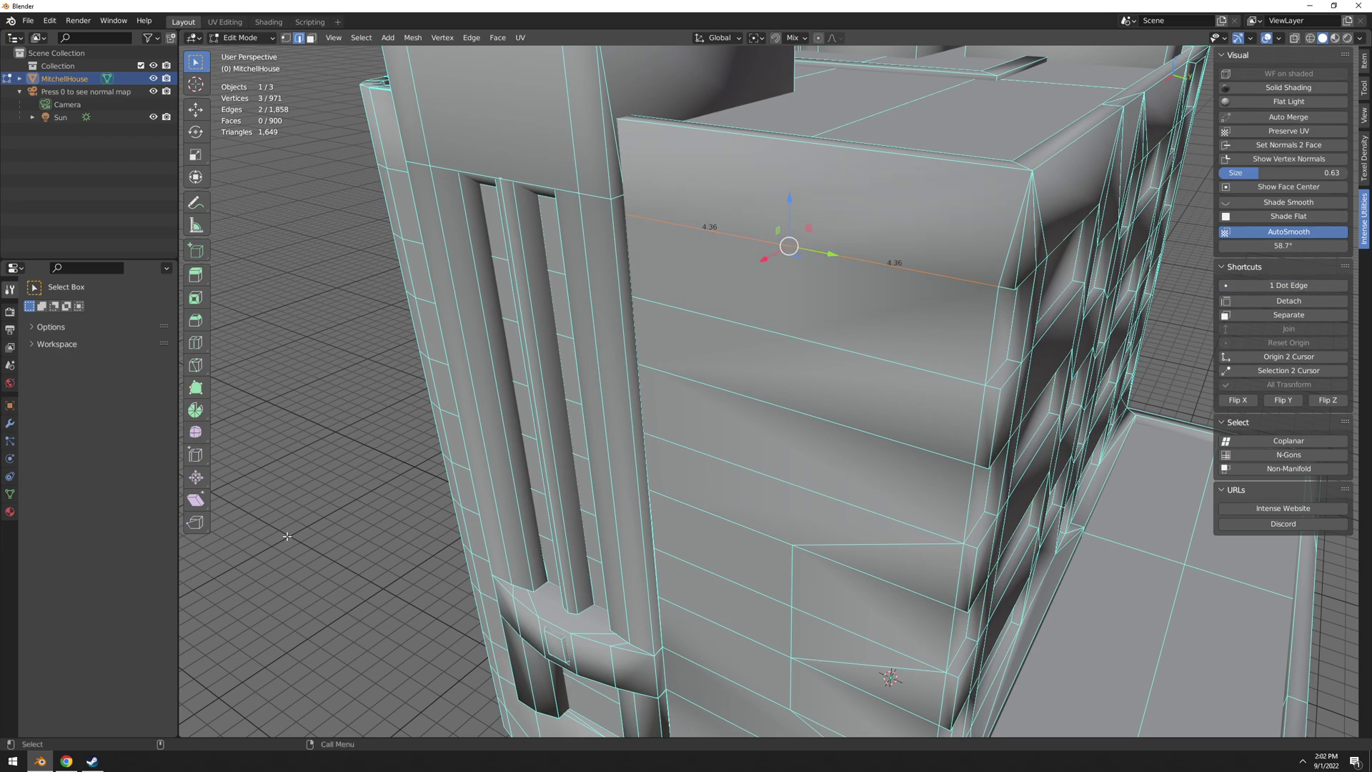
key("1")
left_click_drag(792, 230, 791, 201)
key("ctrl+z")
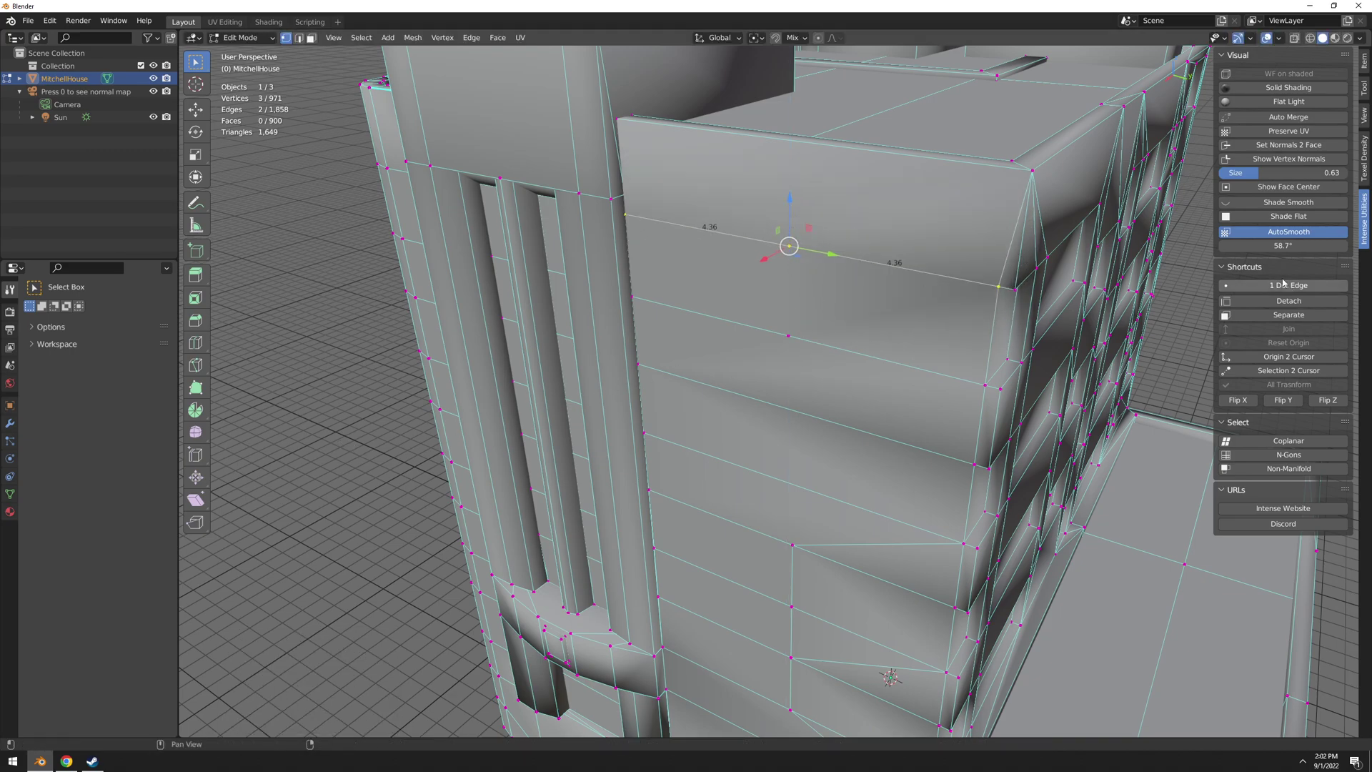
Detach a face on the low wing's side wall, test moving it outward, and undo the move and the detachment.
scroll(786, 428, "down", 5)
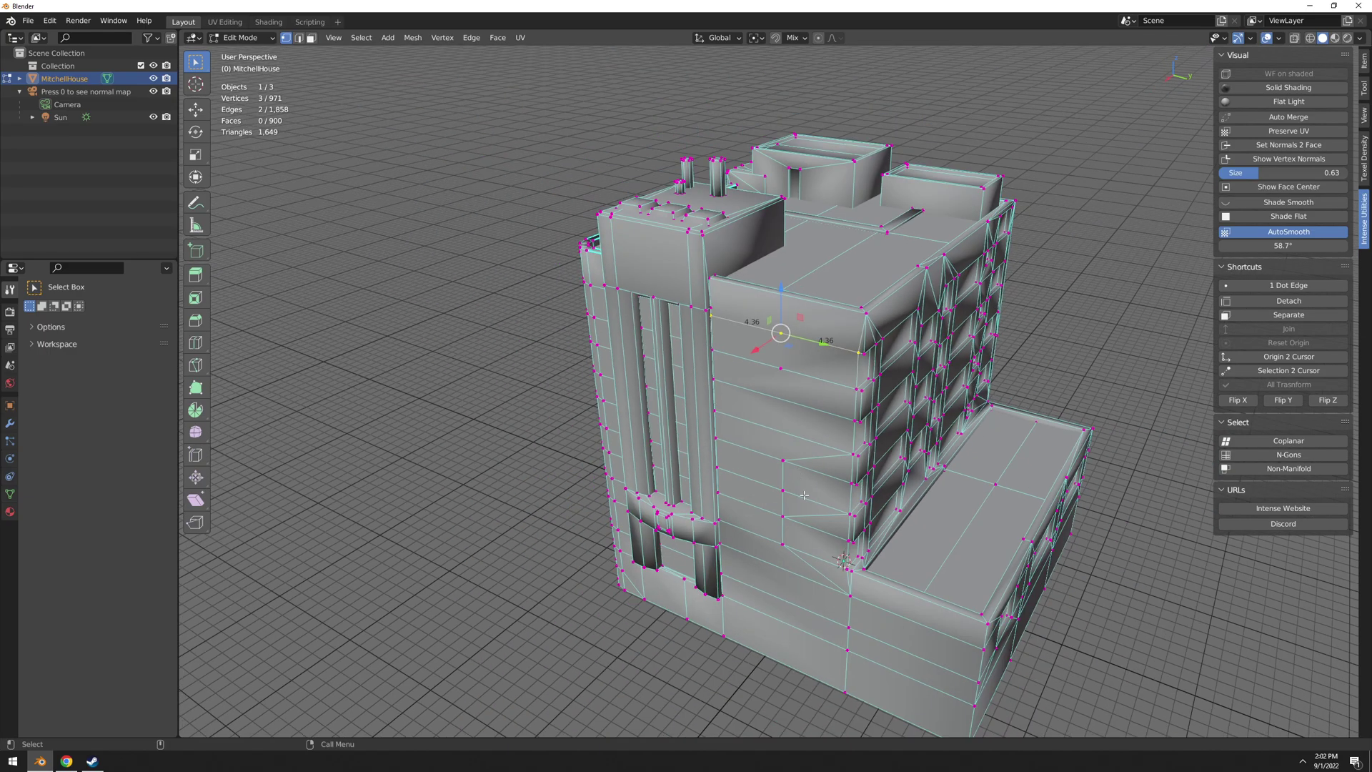
key("3")
left_click(804, 590)
middle_click_drag(804, 590, 743, 543)
middle_click_drag(851, 509, 869, 452, "shift")
left_click(874, 452)
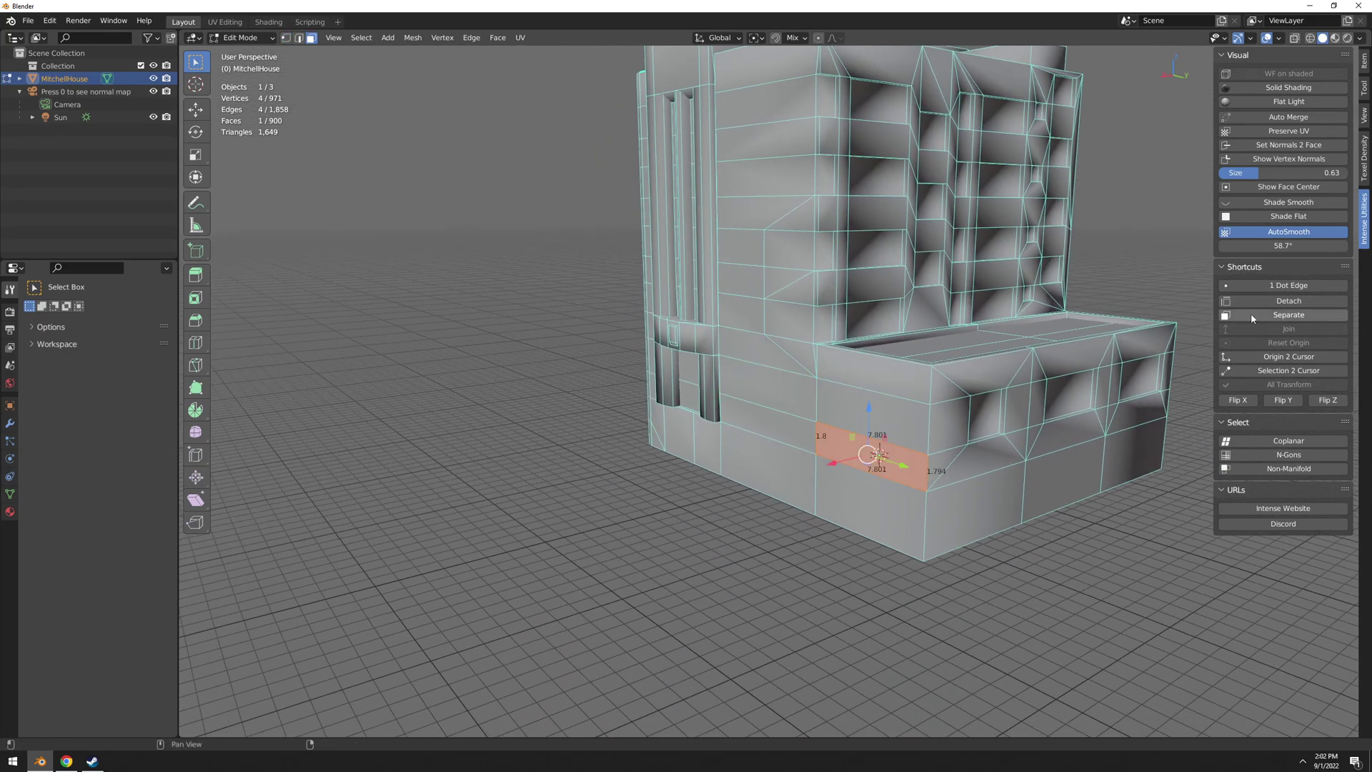
left_click(1282, 304)
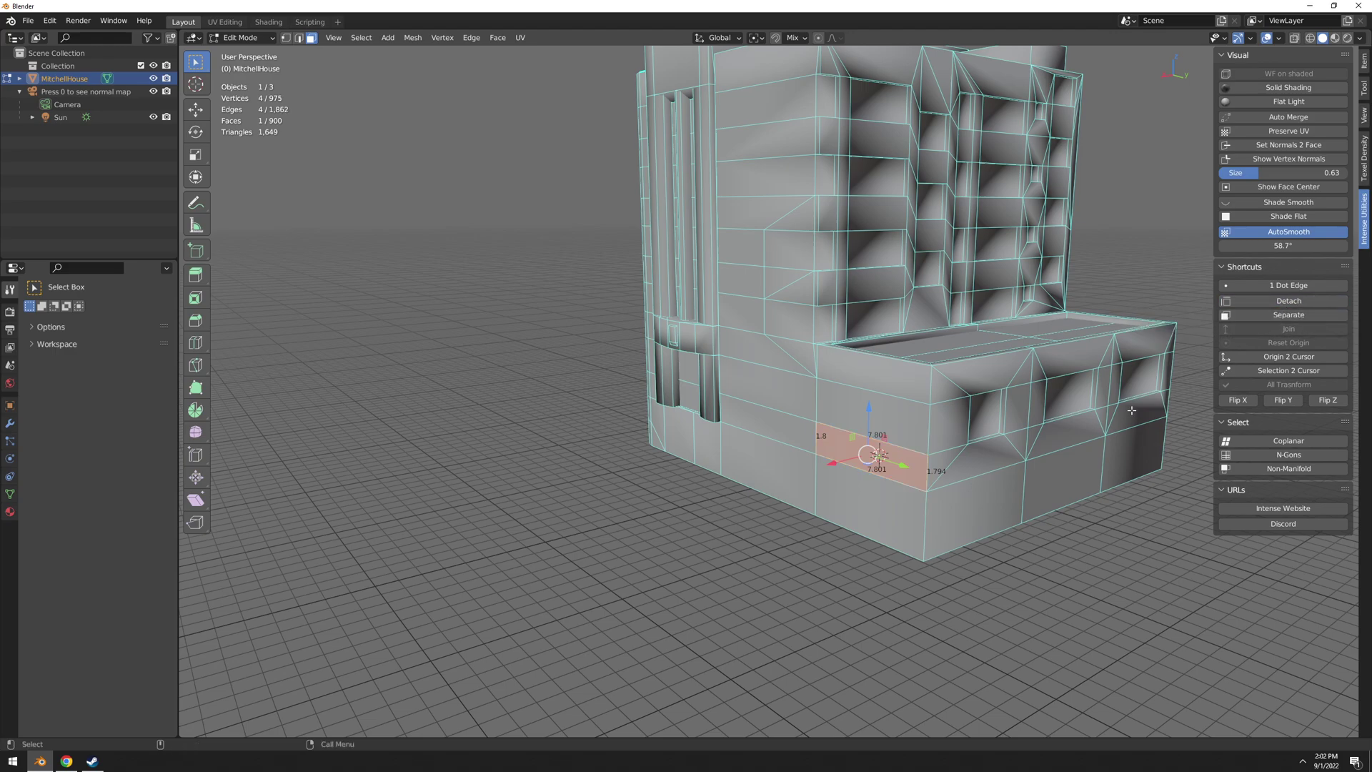
left_click_drag(855, 458, 792, 474)
key("ctrl+z")
key("ctrl+z")
Split the same low-wing wall face from the mesh with Blender's standard Split command, test moving it, and undo the move.
left_click(527, 493)
left_click(833, 451)
right_click(515, 484)
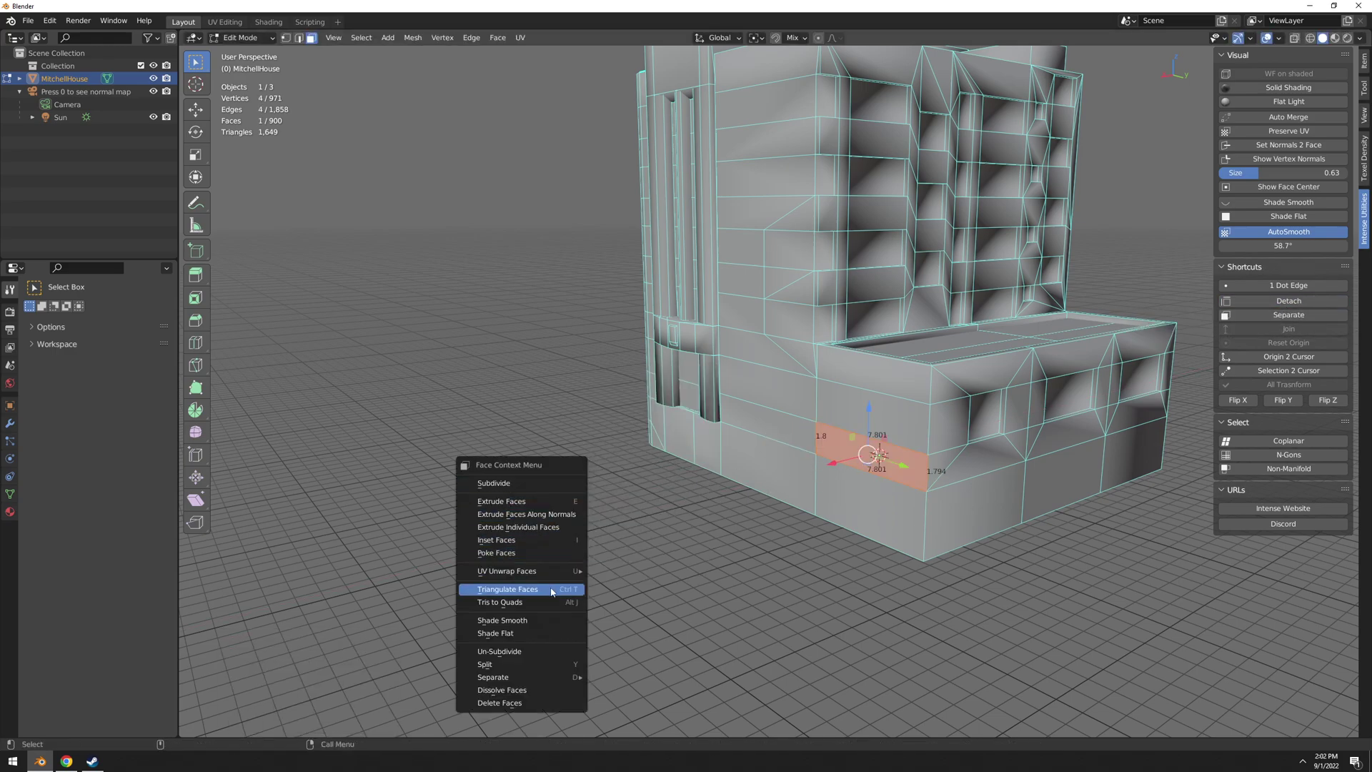
left_click(536, 664)
left_click(724, 539)
left_click(851, 454)
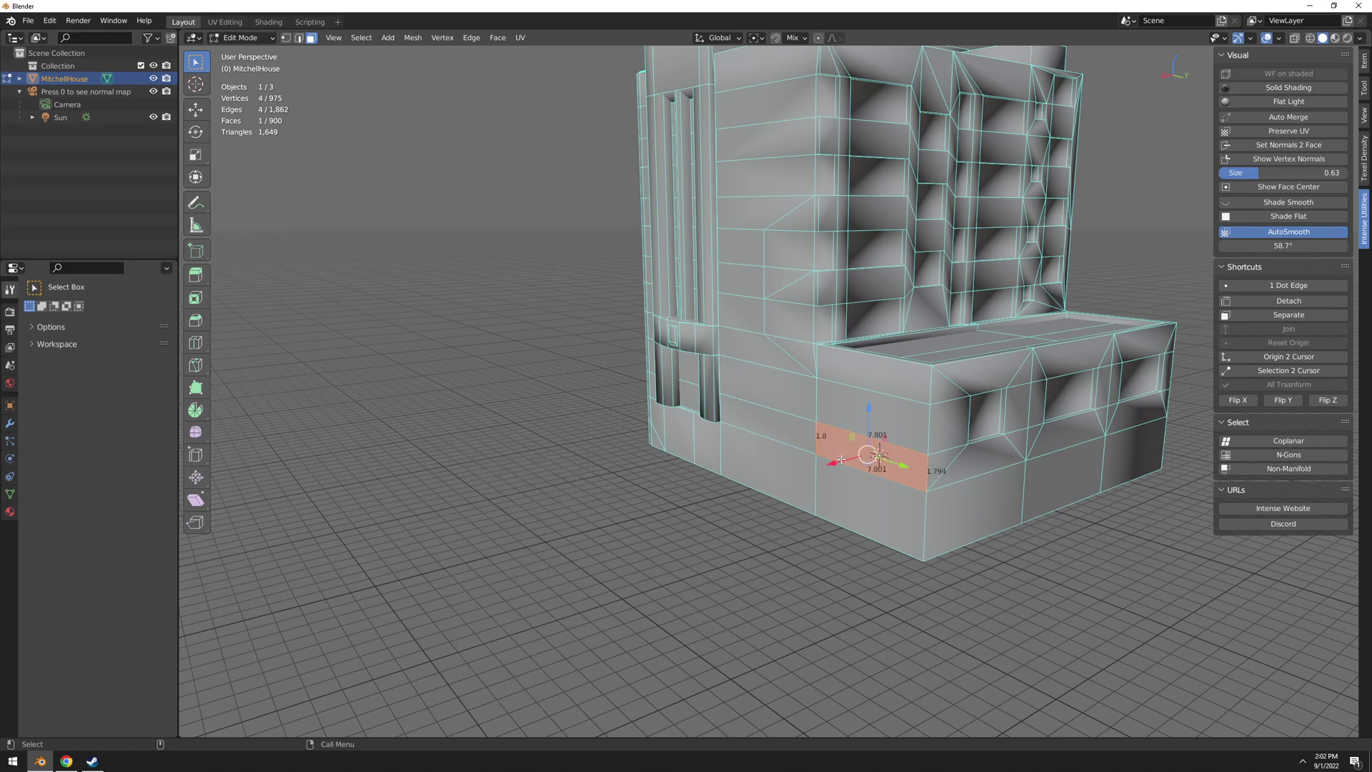
left_click_drag(844, 459, 963, 417)
key("ctrl+z")
key("ctrl+z")
key("ctrl+z")
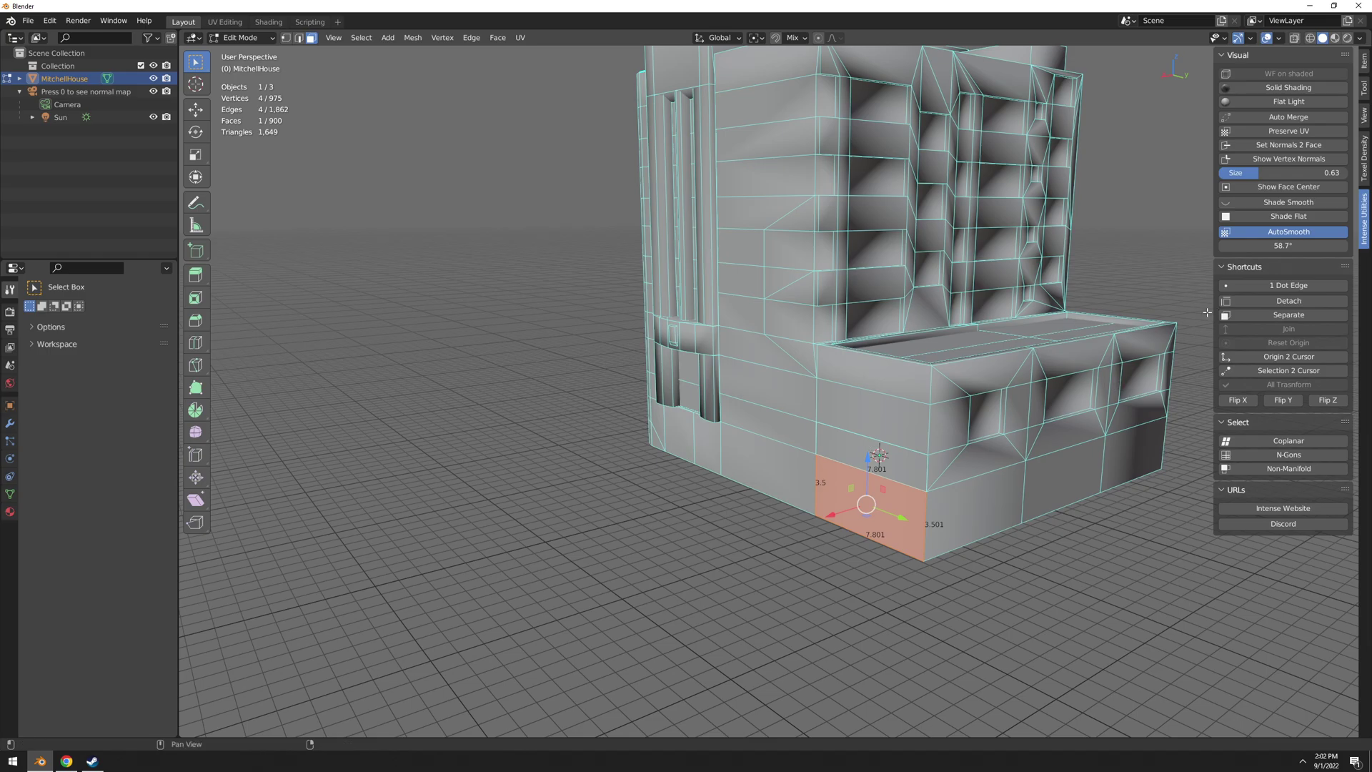
Separate a rectangular face in the lower half of the flat facade next to the rounded corner into its own object.
middle_click_drag(902, 412, 819, 409)
left_click_drag(818, 409, 979, 405, "alt")
left_click(827, 293)
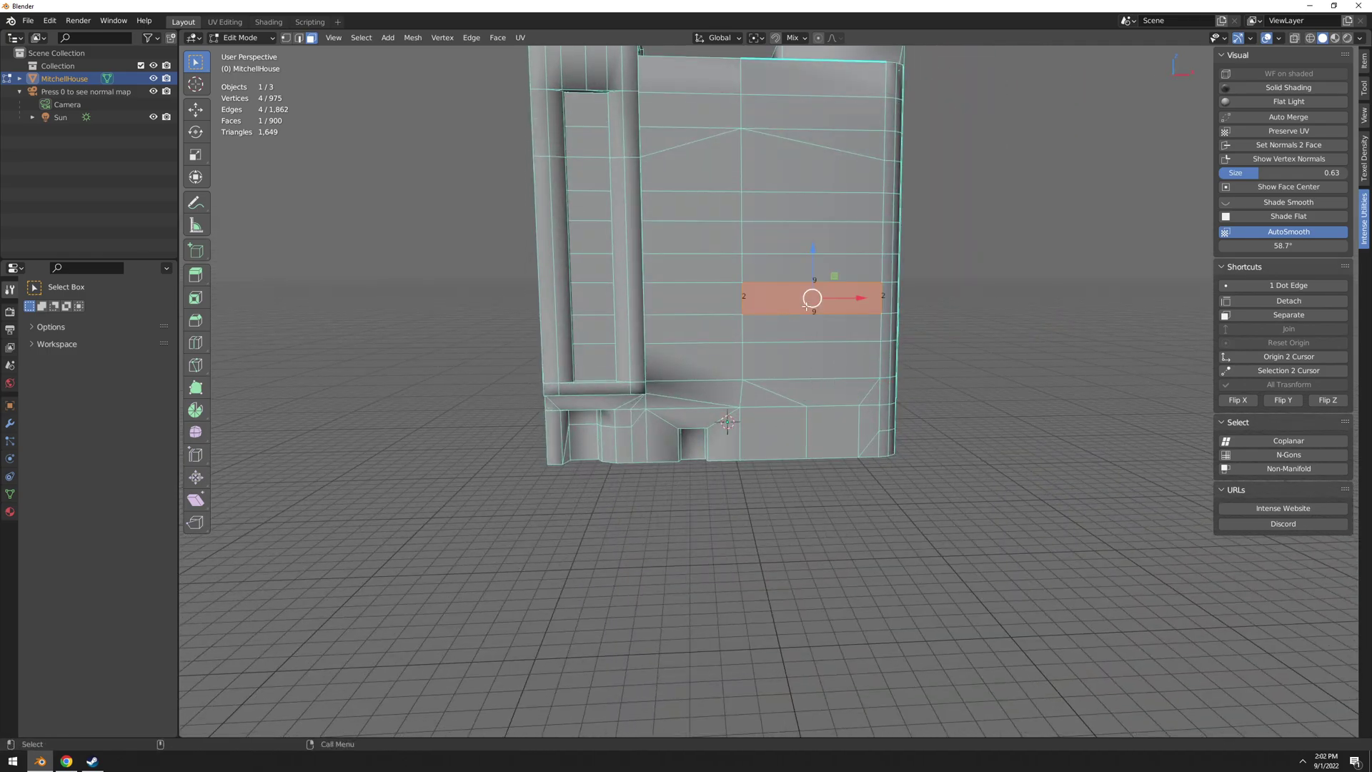
left_click_drag(827, 293, 762, 306, "alt")
right_click_drag(762, 306, 741, 430, "alt")
middle_click_drag(741, 429, 778, 413)
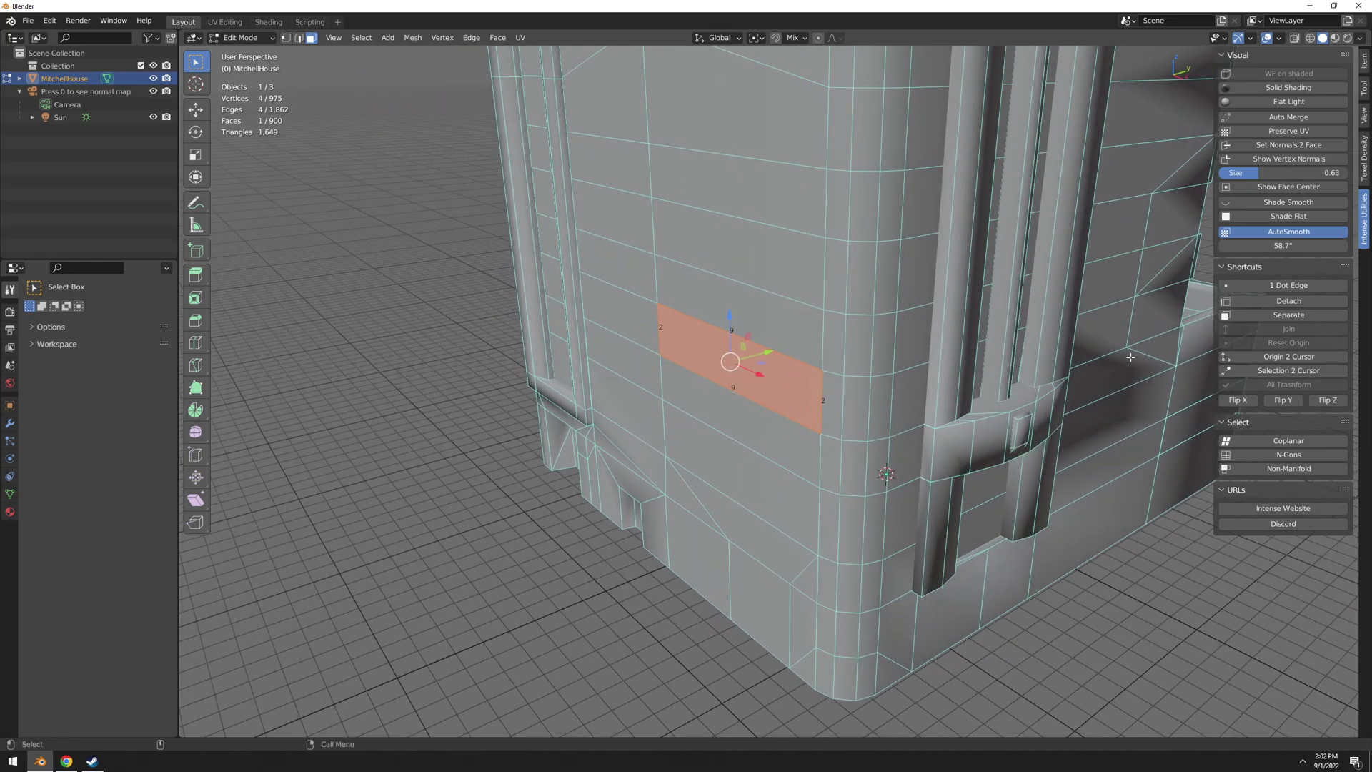
left_click(1289, 315)
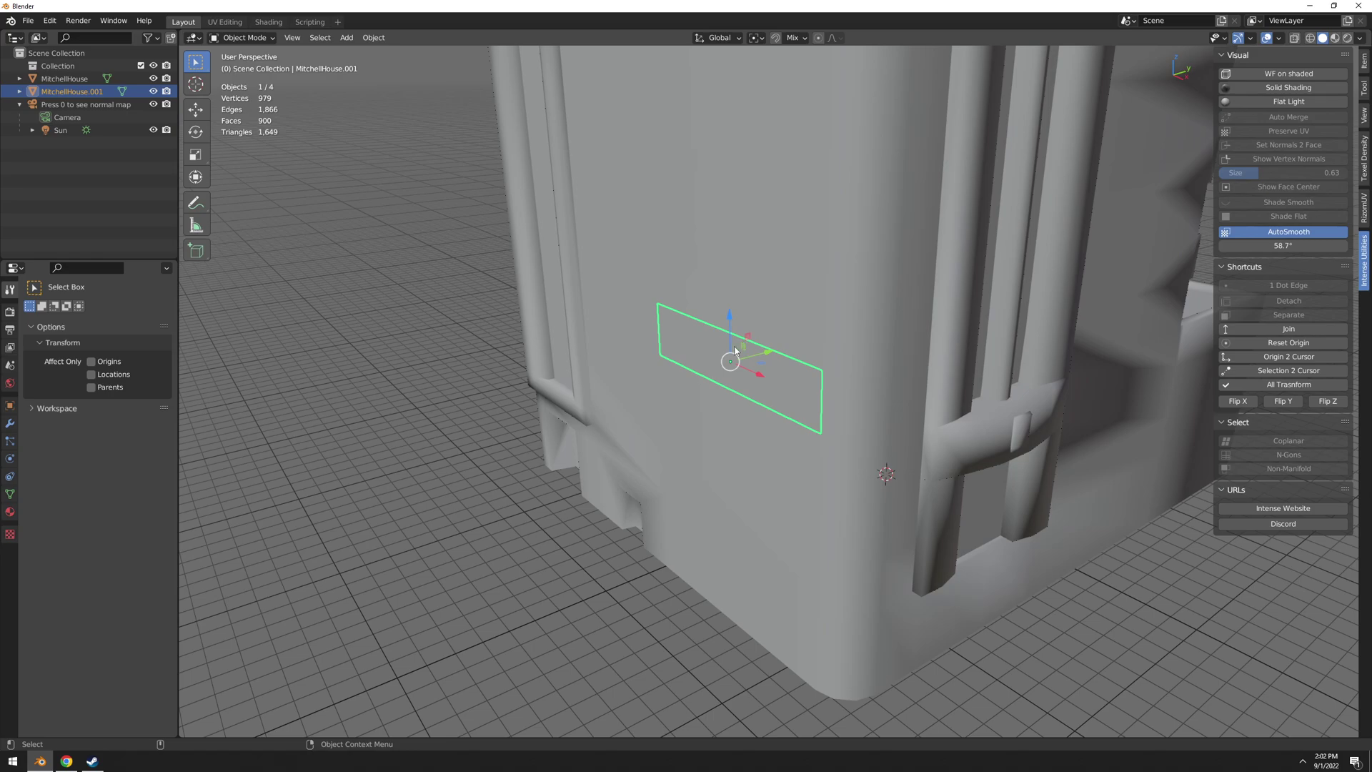
Select the separated facade panel together with the MitchellHouse building and join them into one object.
left_click(811, 296)
left_click(763, 379)
left_click(895, 476)
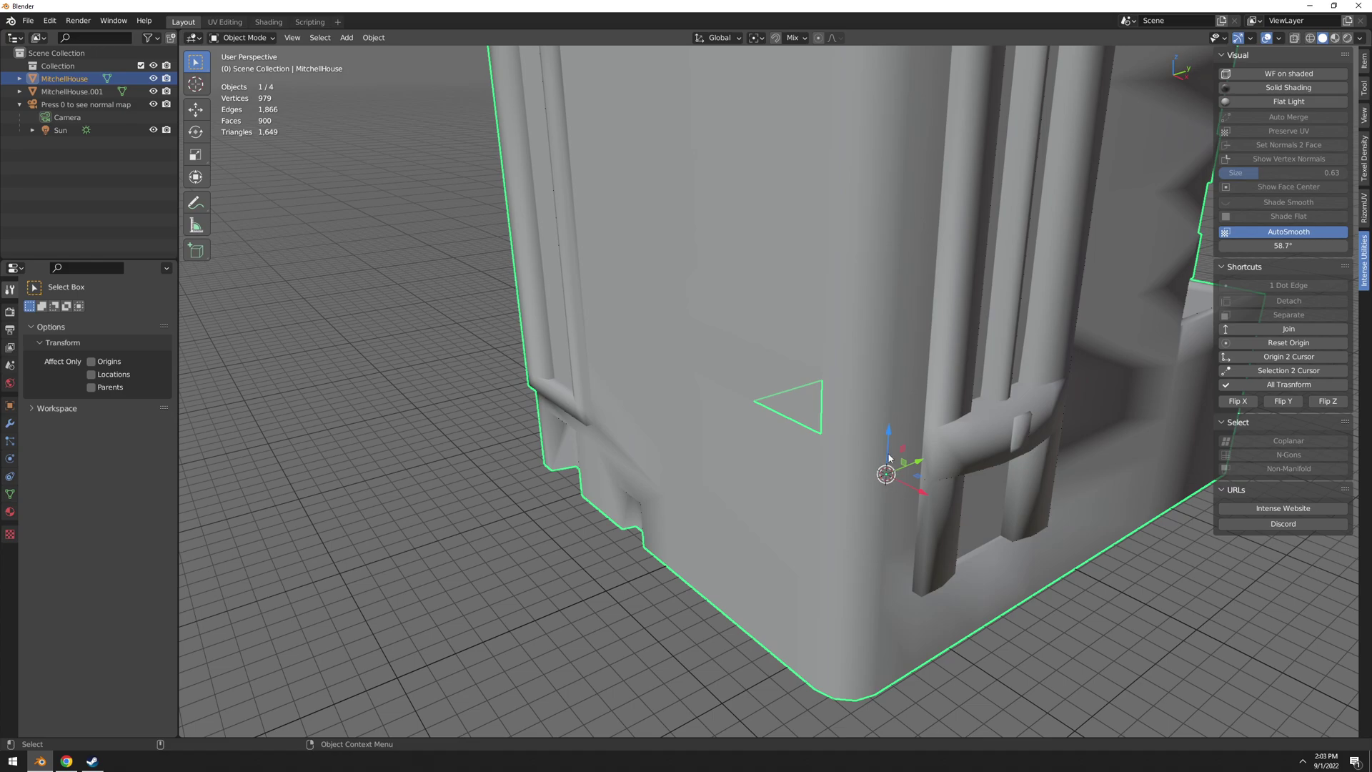
left_click(792, 375)
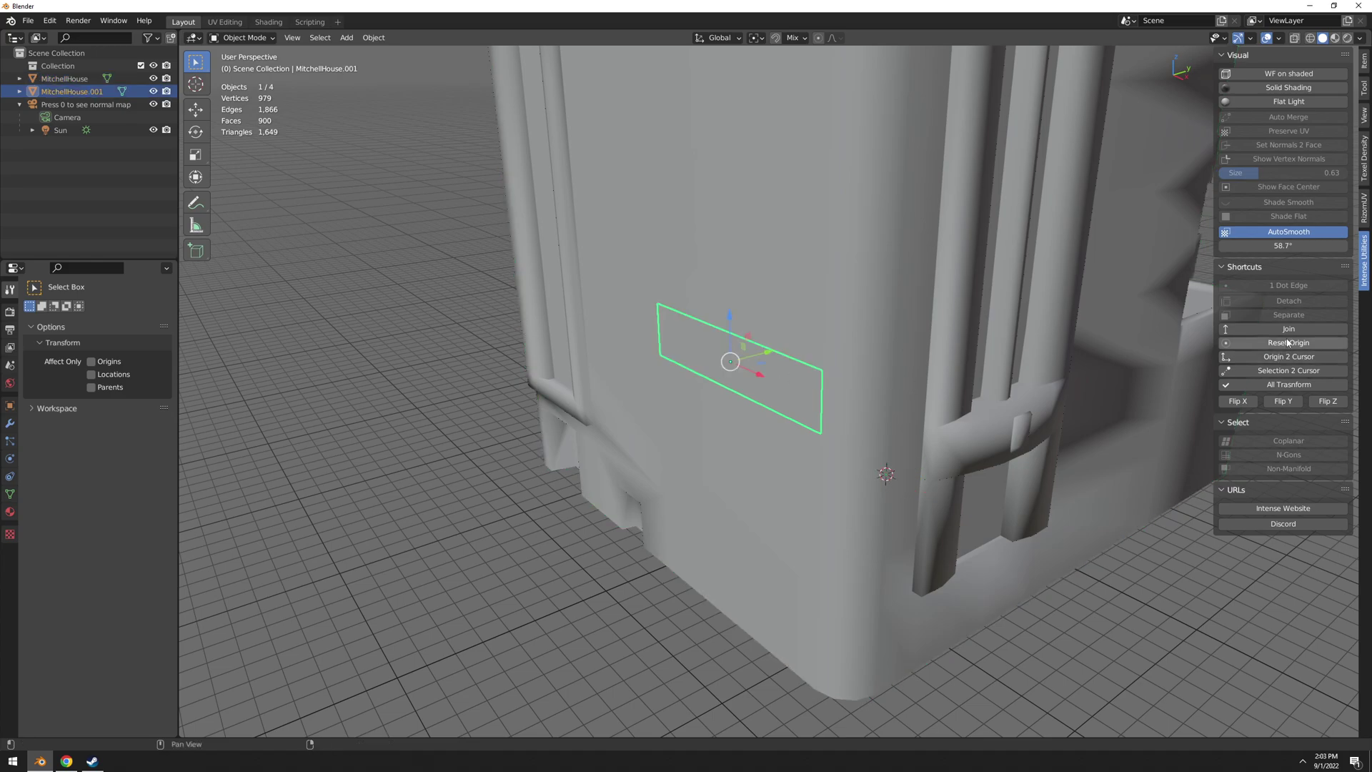
left_click(841, 313, "shift")
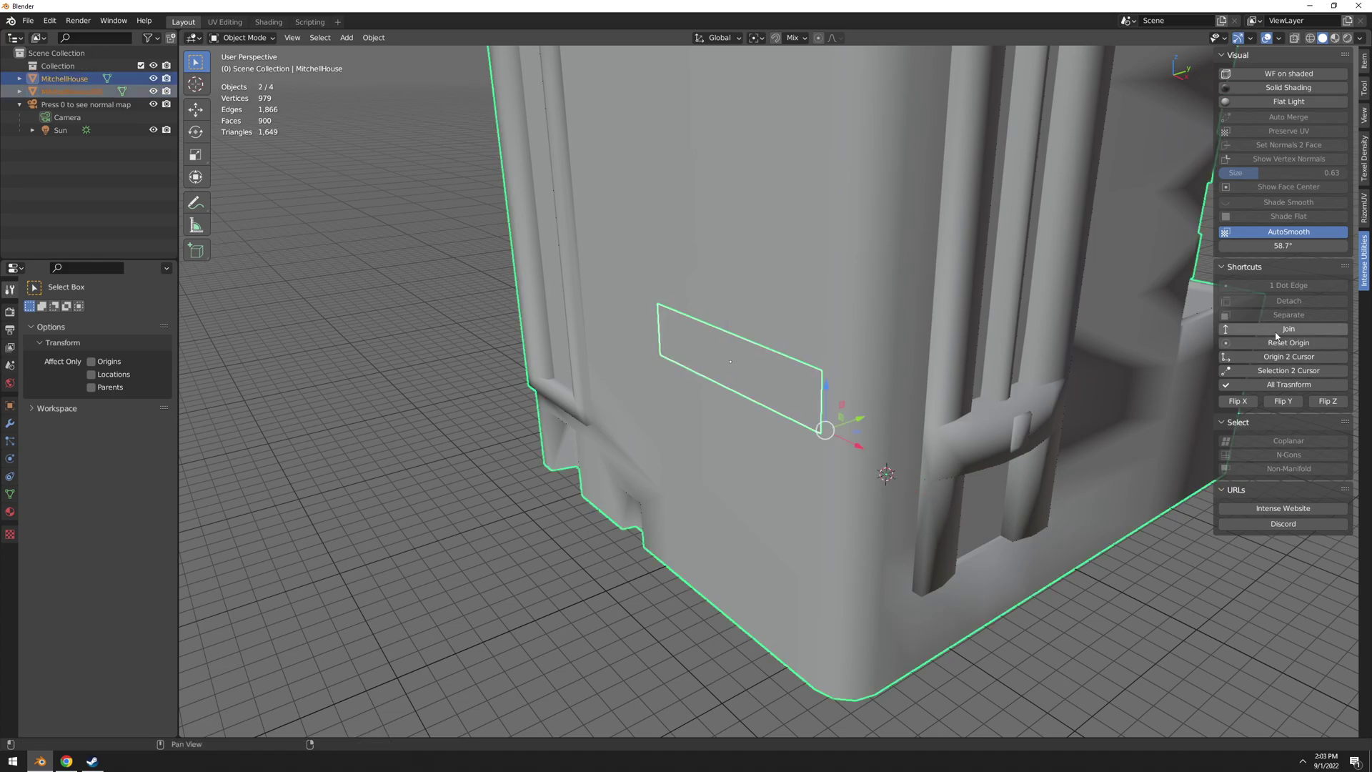
scroll(816, 311, "down", 3)
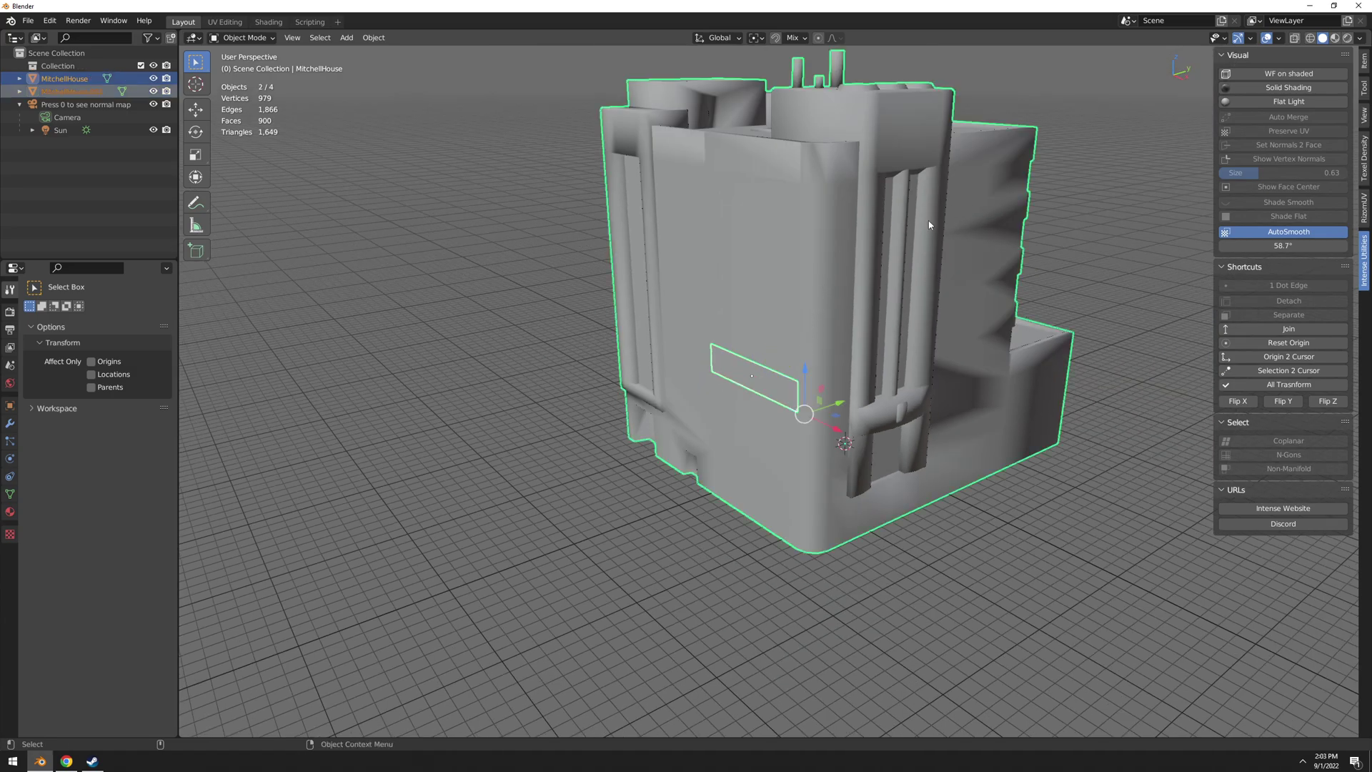
left_click(1289, 329)
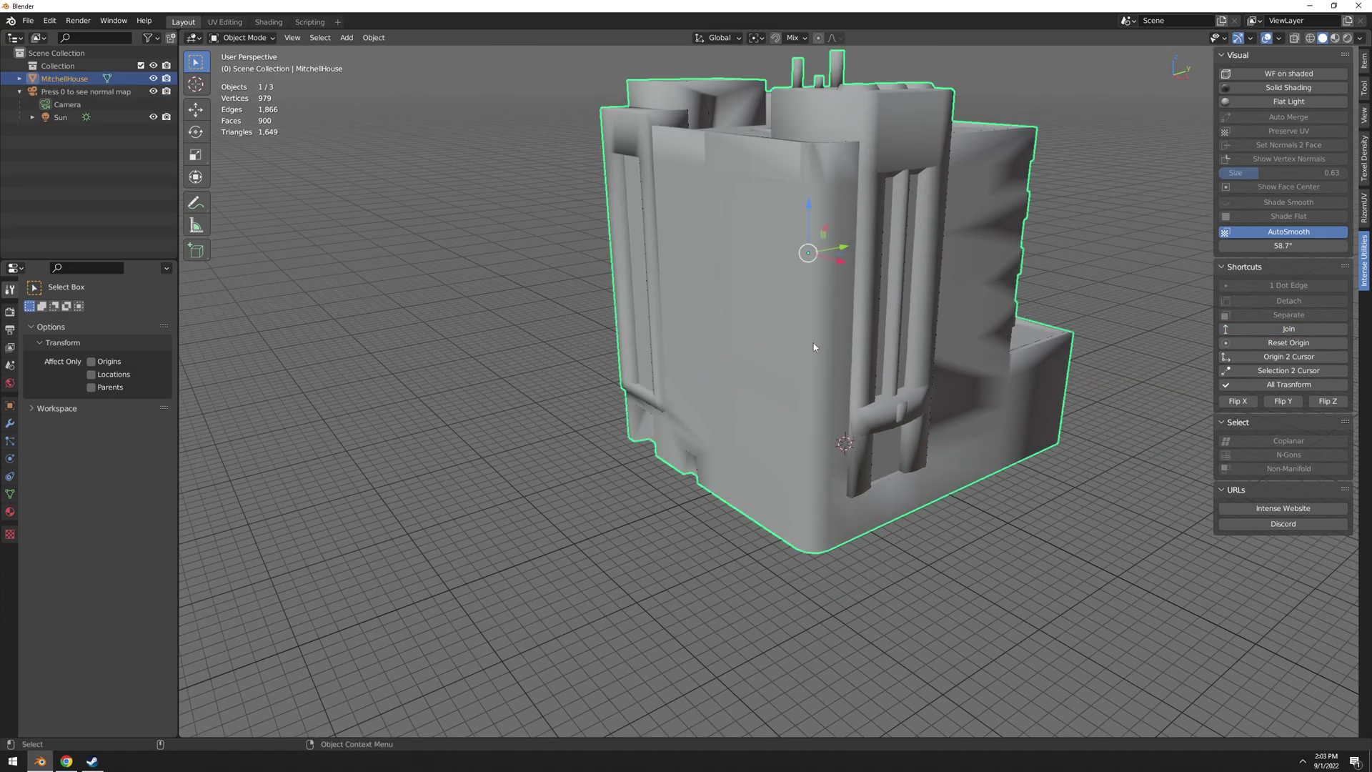
Restrict transforms to Origins, move the building's origin about 27.28 along X, and turn the Origins restriction off.
middle_click_drag(774, 258, 938, 308)
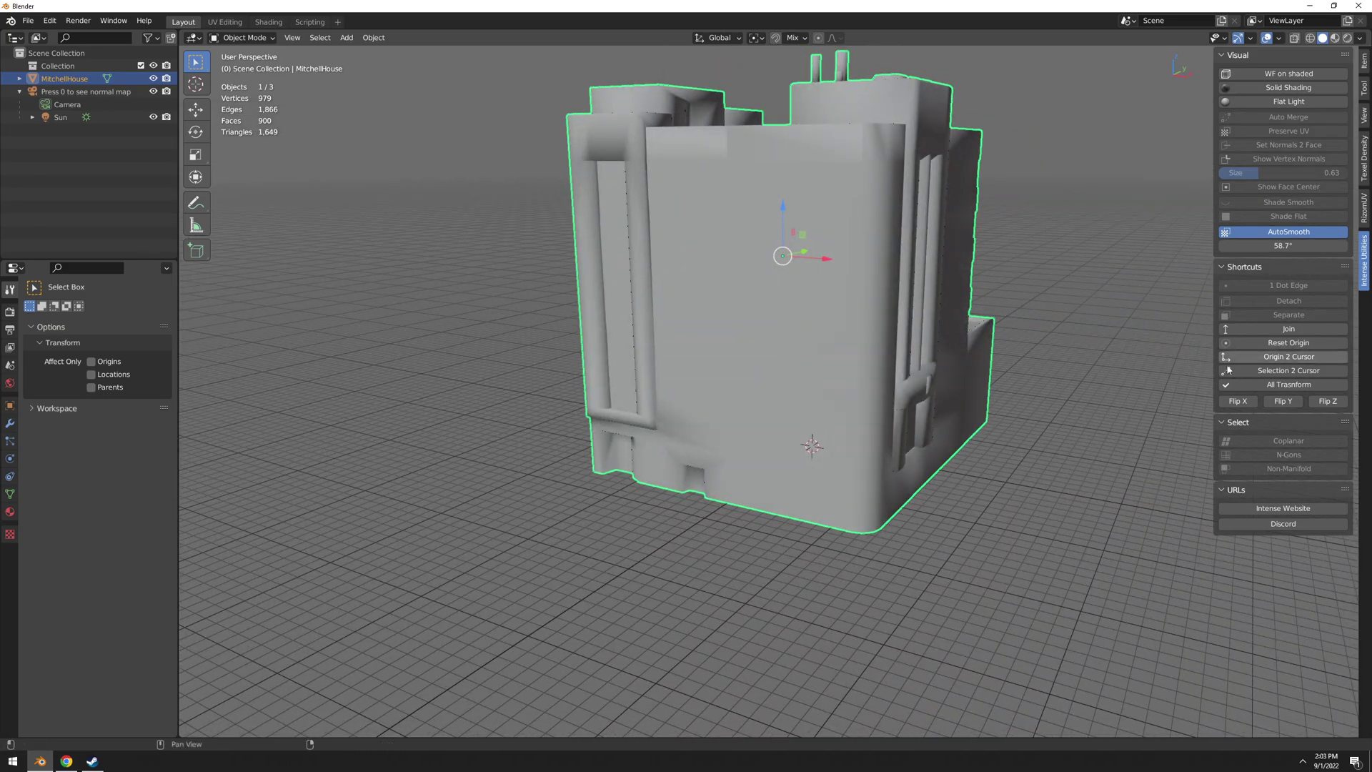
key("Tab")
key("Tab")
scroll(820, 343, "down", 1)
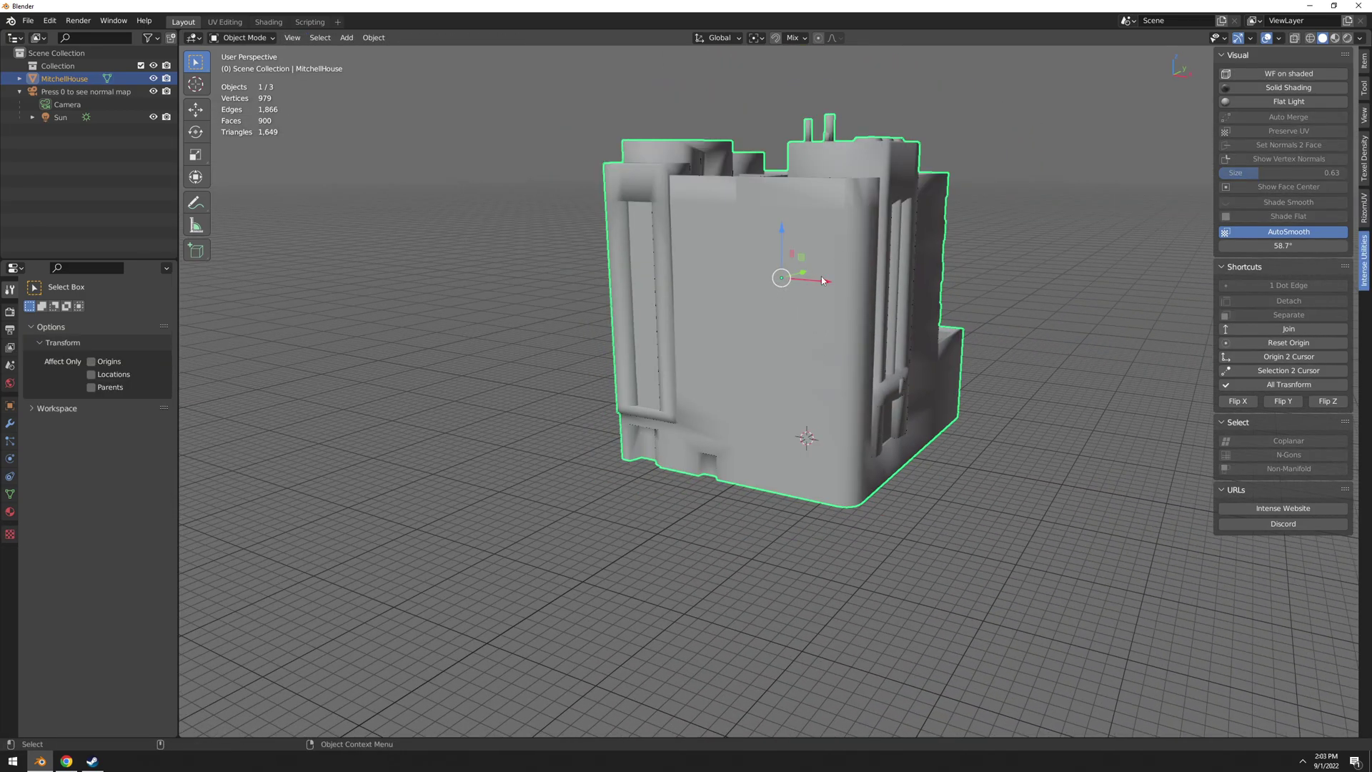
key("shift")
left_click(1366, 91)
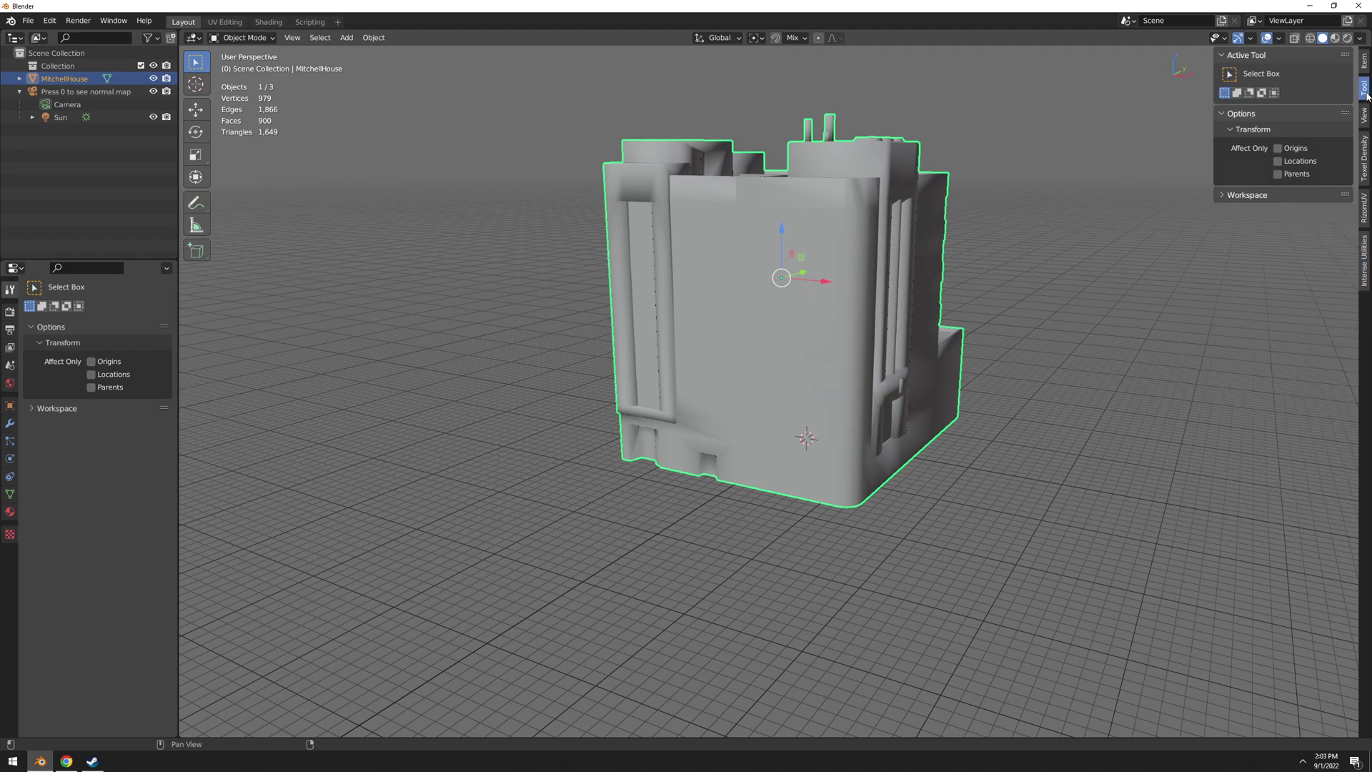
left_click_drag(824, 281, 1150, 307)
left_click(1278, 148)
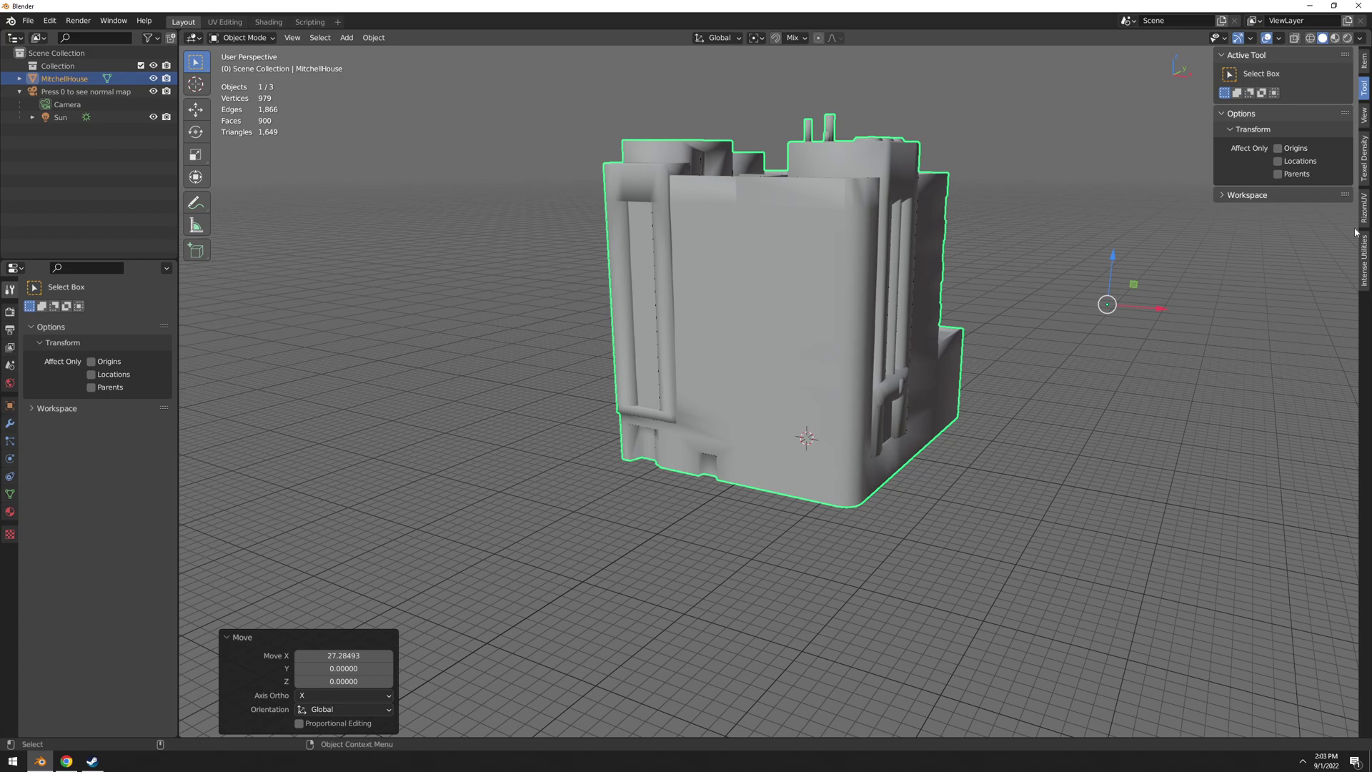
Restore the building's origin to its center with the add-on's Reset Origin tool.
left_click(1365, 260)
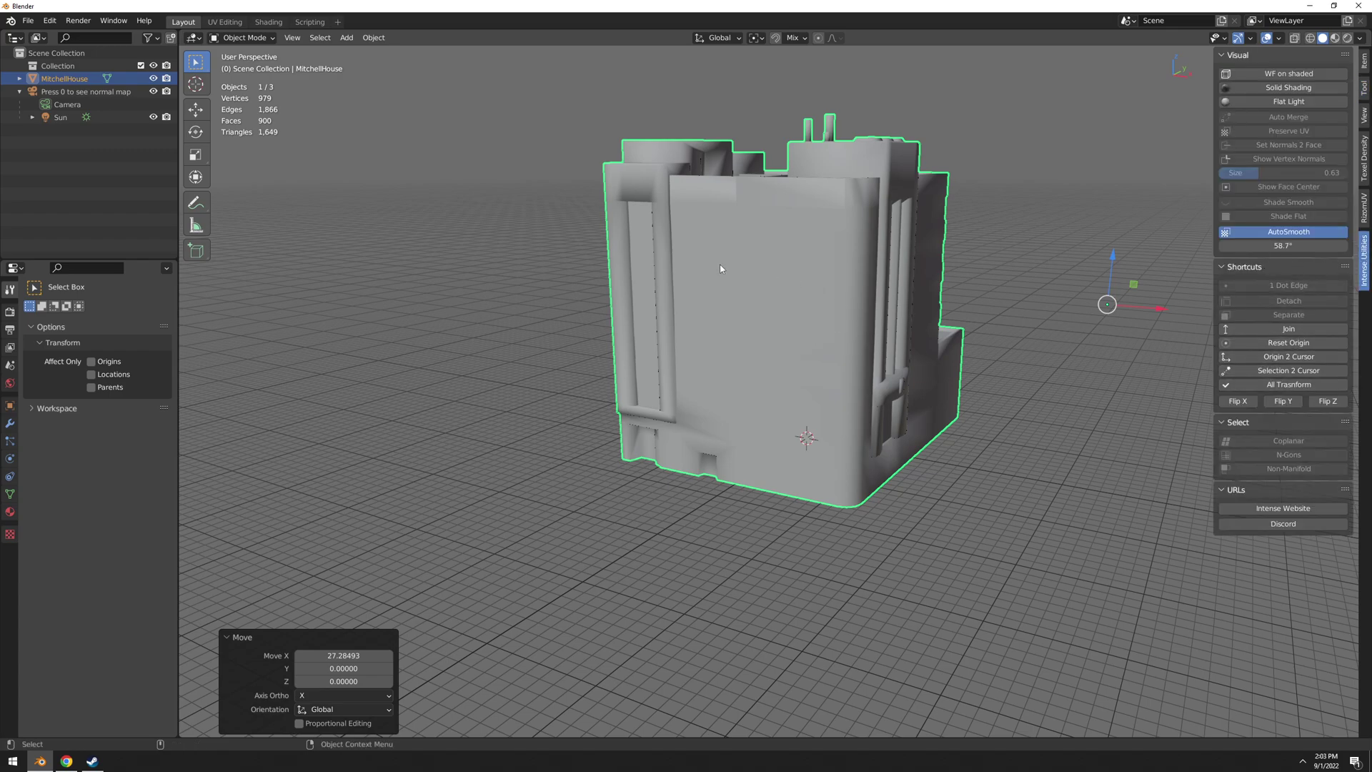
left_click(1279, 343)
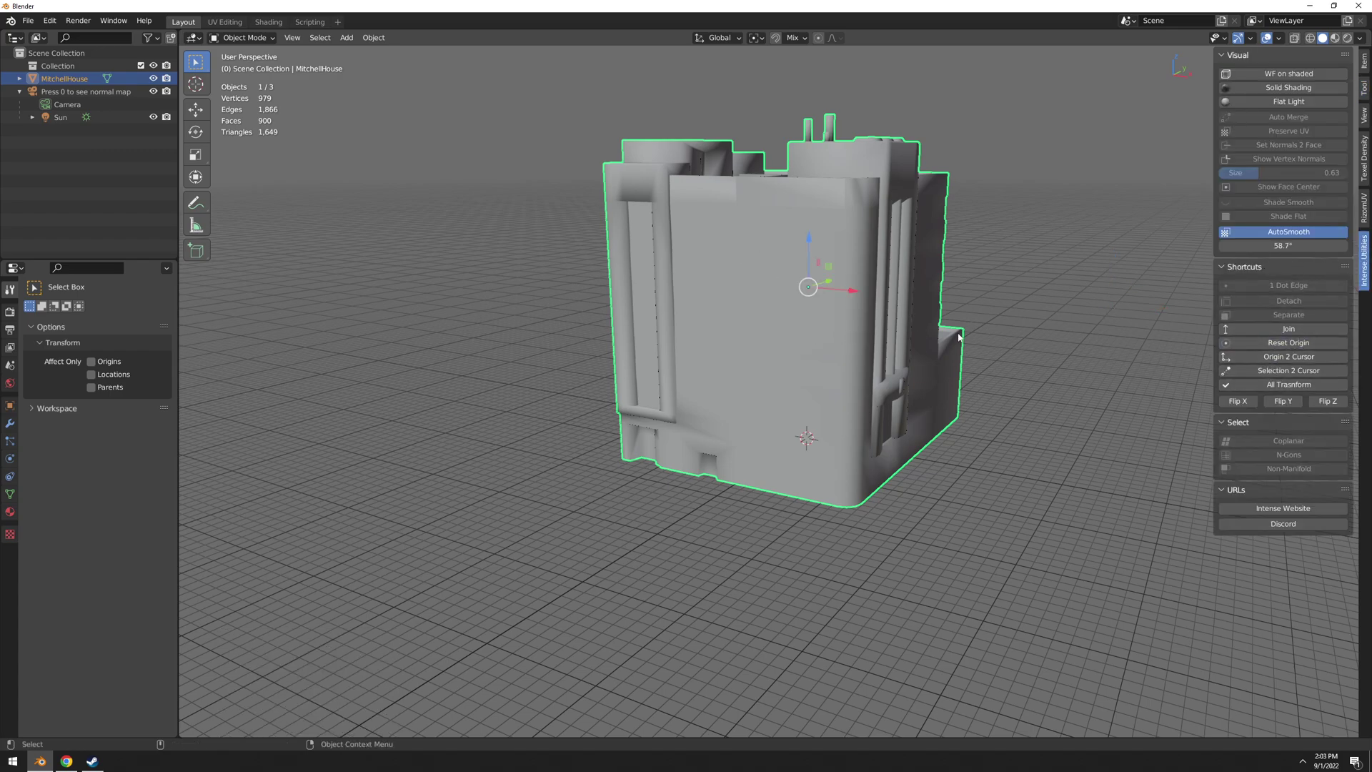
middle_click_drag(925, 377, 906, 370)
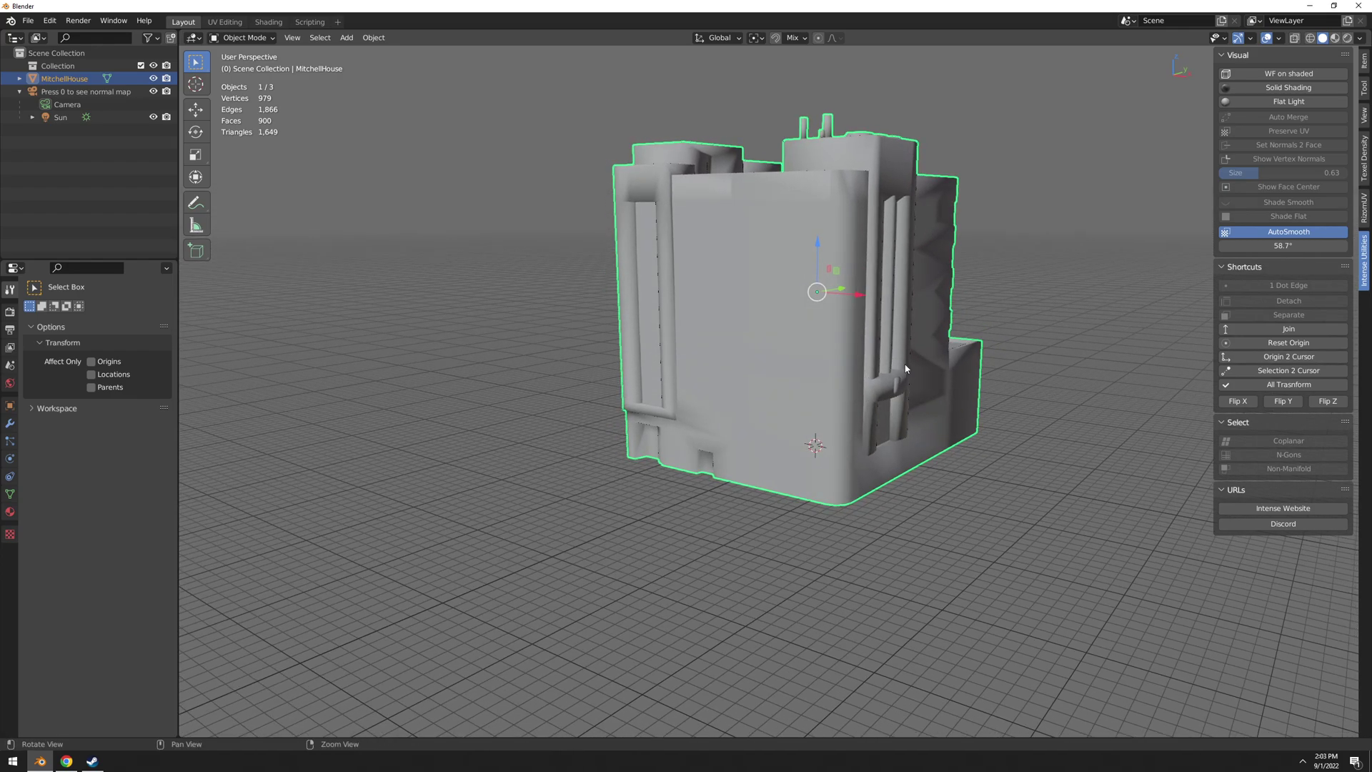
Place the 3D cursor in the empty space beside the building, set the origin to it with Origin 2 Cursor, and reset the origin.
left_click(1282, 357)
right_click(1072, 361)
right_click(1070, 256, "shift")
left_click(1287, 356)
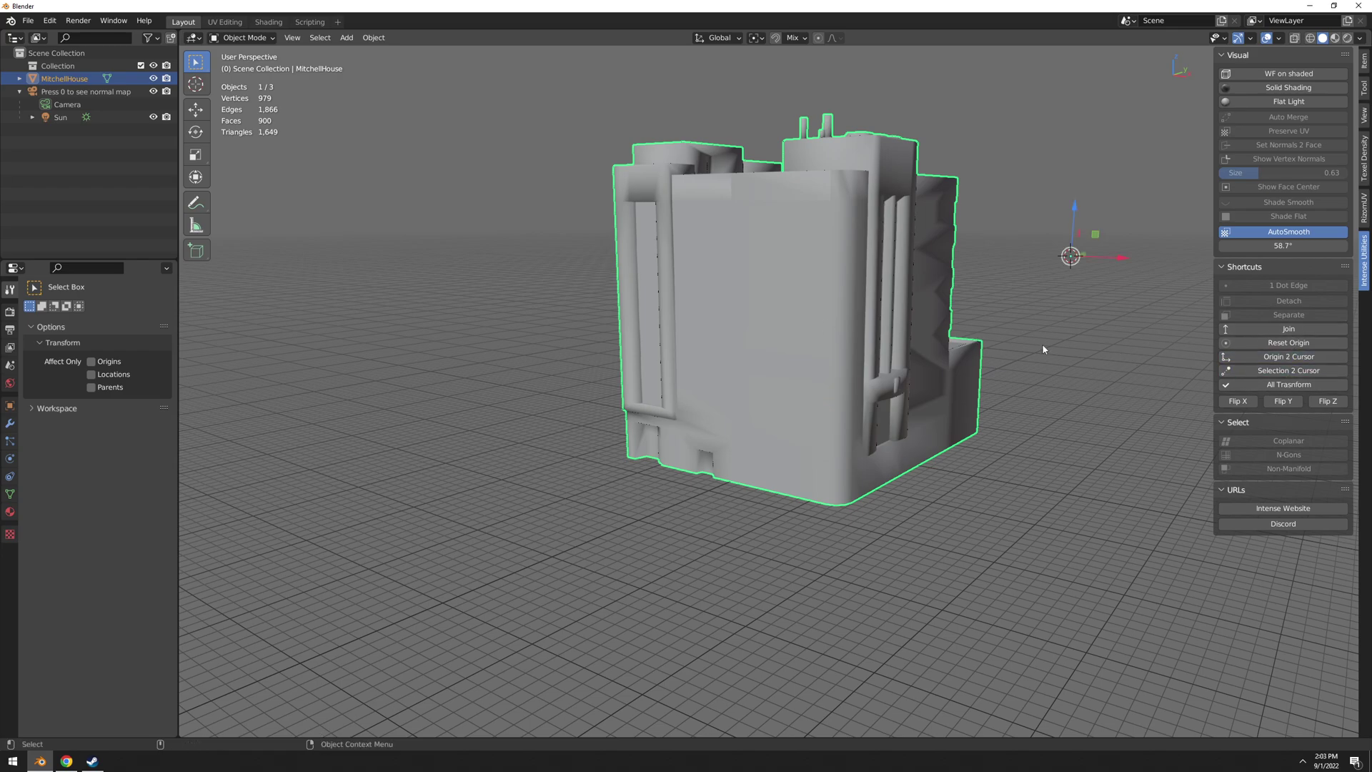
left_click(1289, 343)
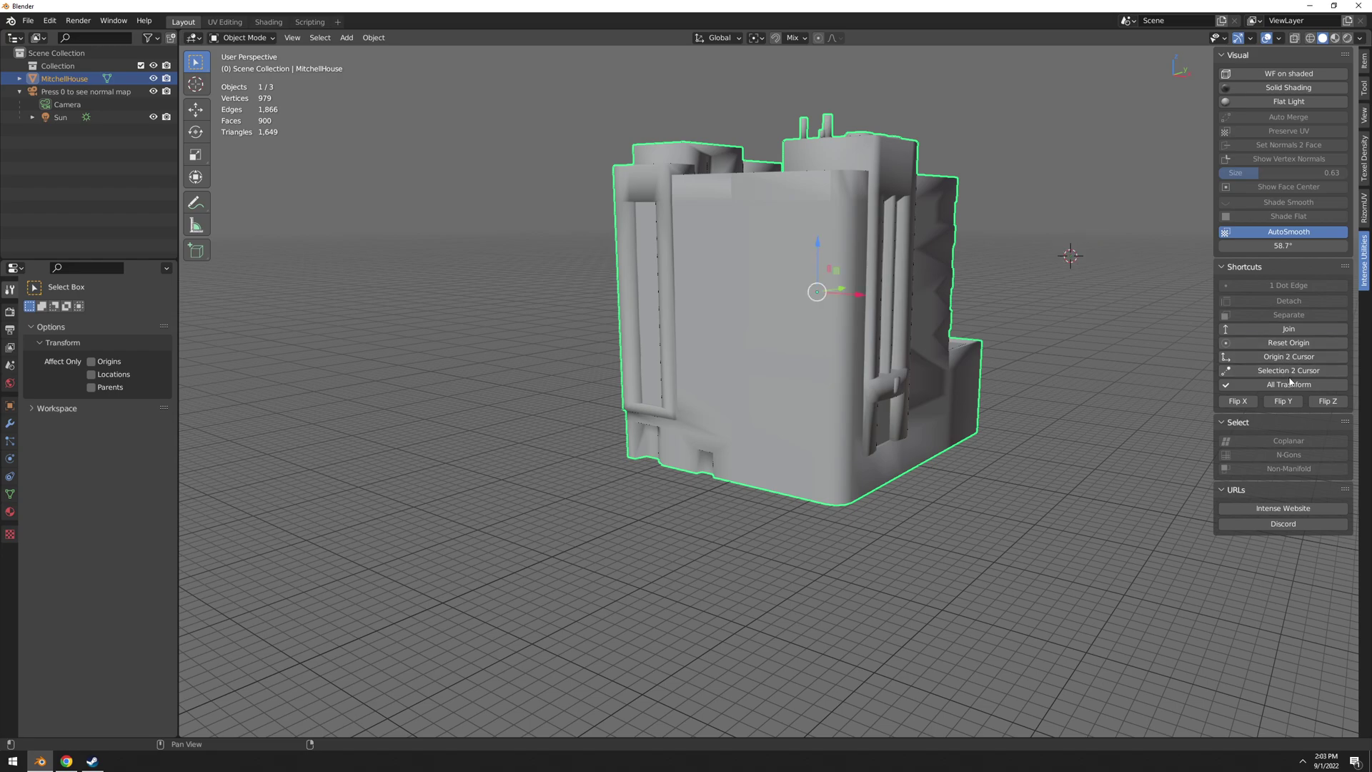
Move the building onto the 3D cursor with Selection 2 Cursor and bring up the Apply transform options.
left_click(1288, 371)
mouse_move(1208, 372)
middle_mouse_down()
mouse_move(1052, 321)
mouse_move(1207, 376)
middle_mouse_up()
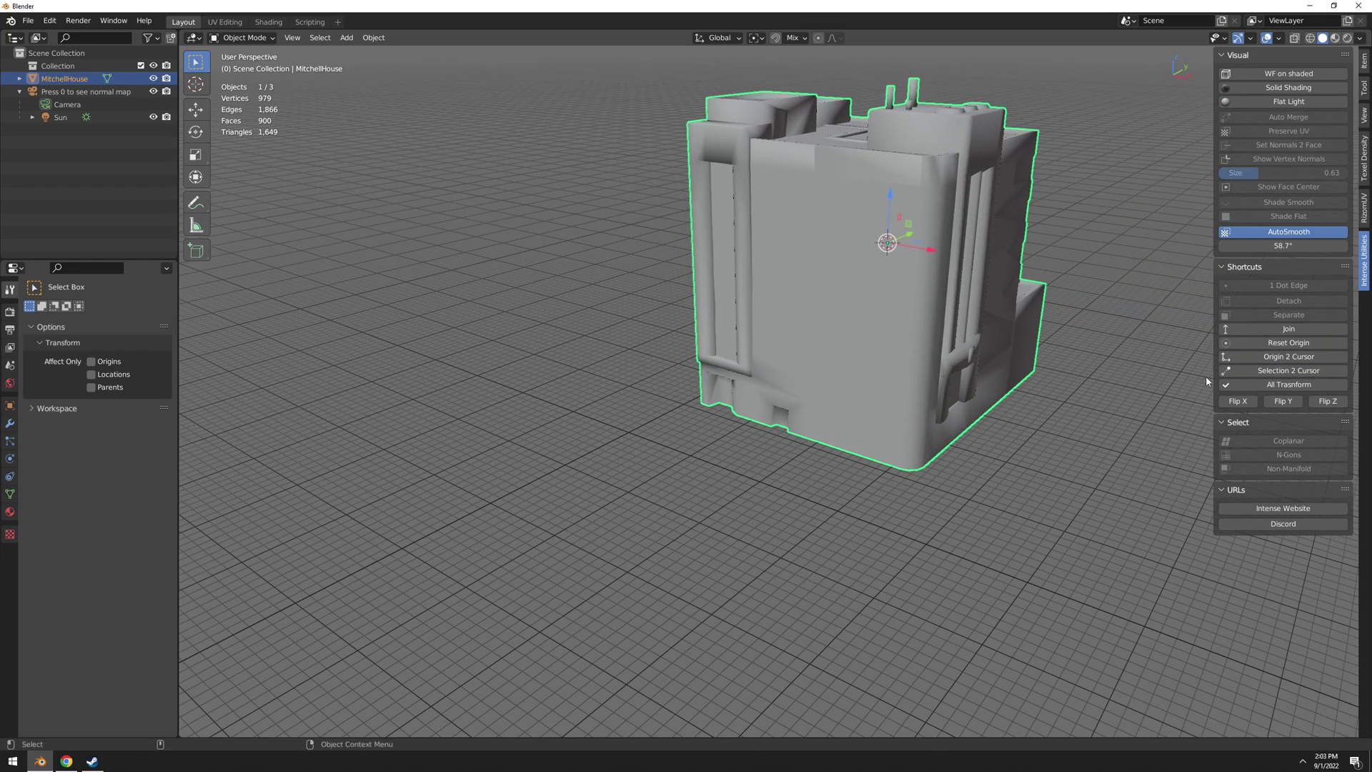
key("ctrl+a")
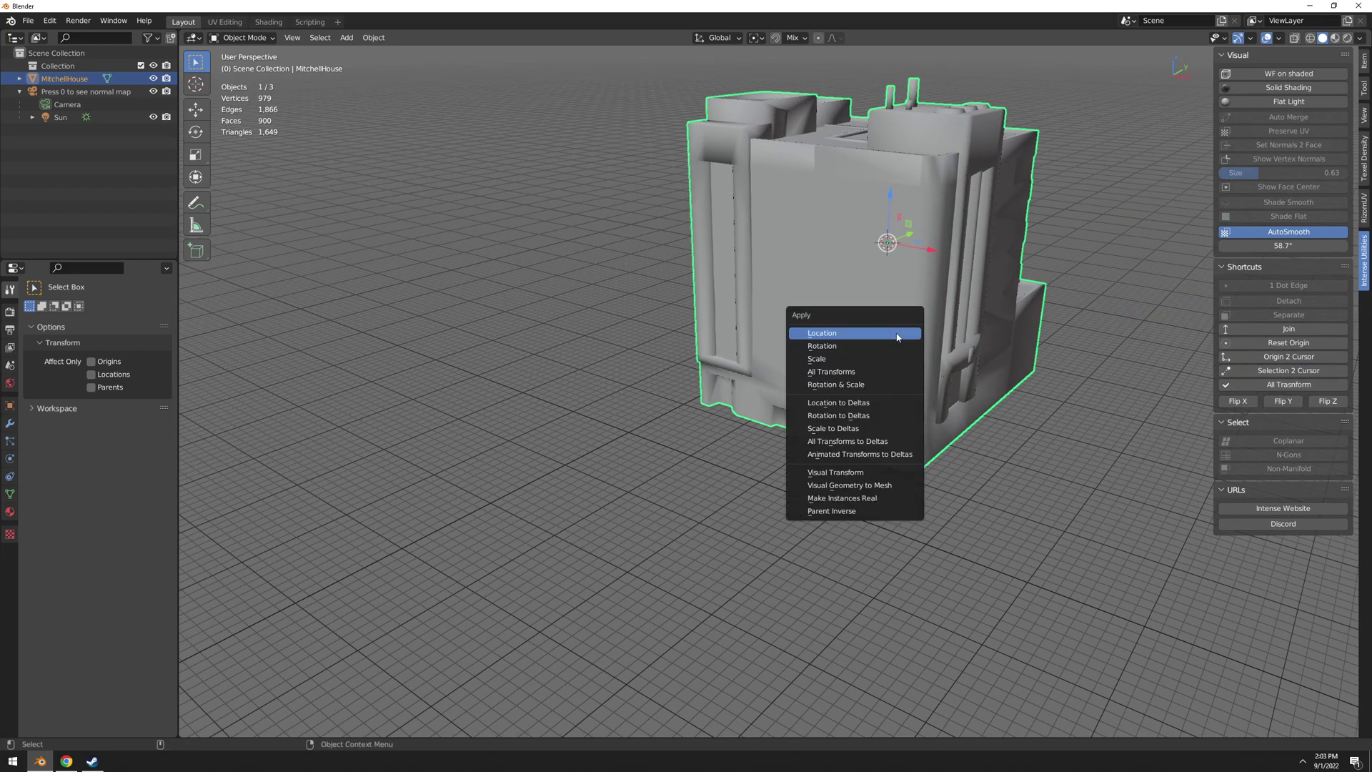
left_click(876, 371)
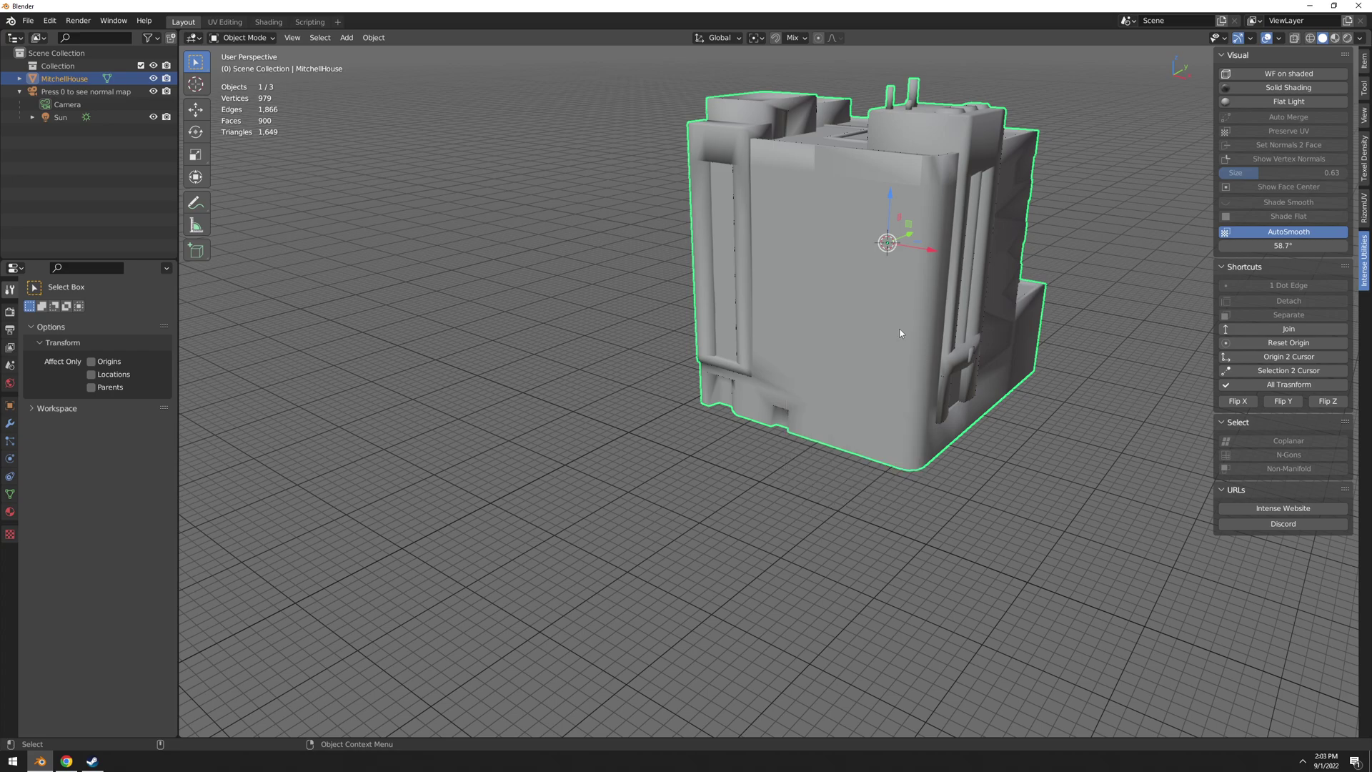
middle_click_drag(900, 333, 847, 295)
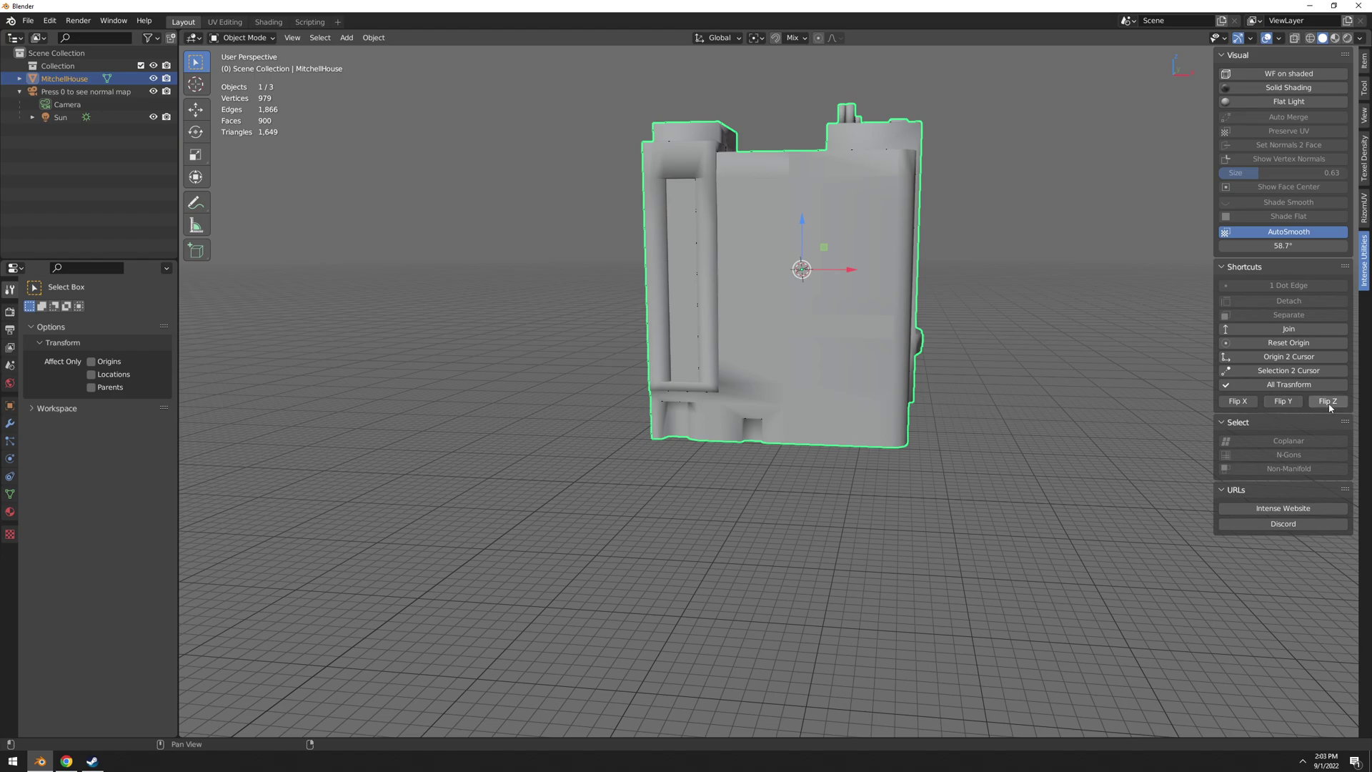
Place the 3D cursor in the empty space beside the building and try Flip X across it.
middle_click_drag(930, 322, 864, 324)
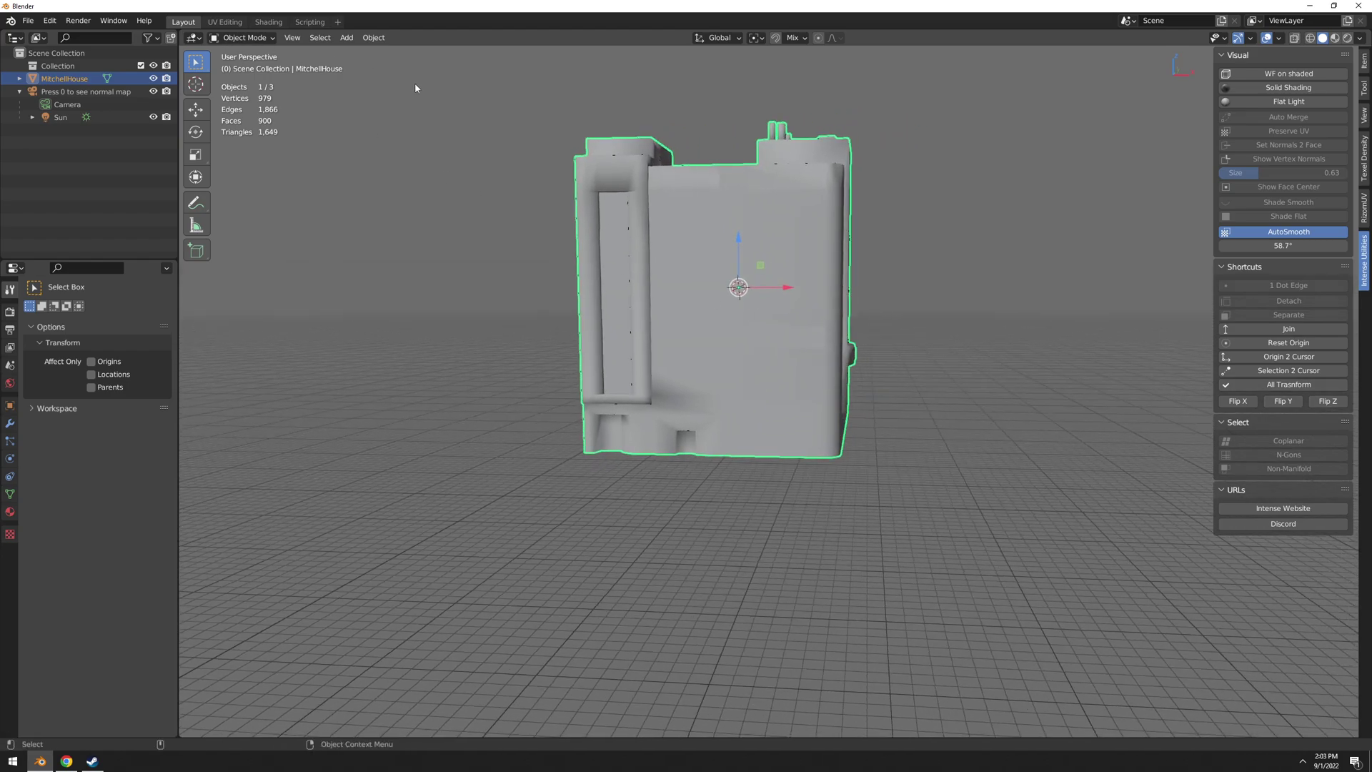
right_click(966, 211, "shift")
middle_click_drag(965, 214, 629, 304)
middle_click_drag(1071, 377, 835, 301)
right_click(967, 271, "shift")
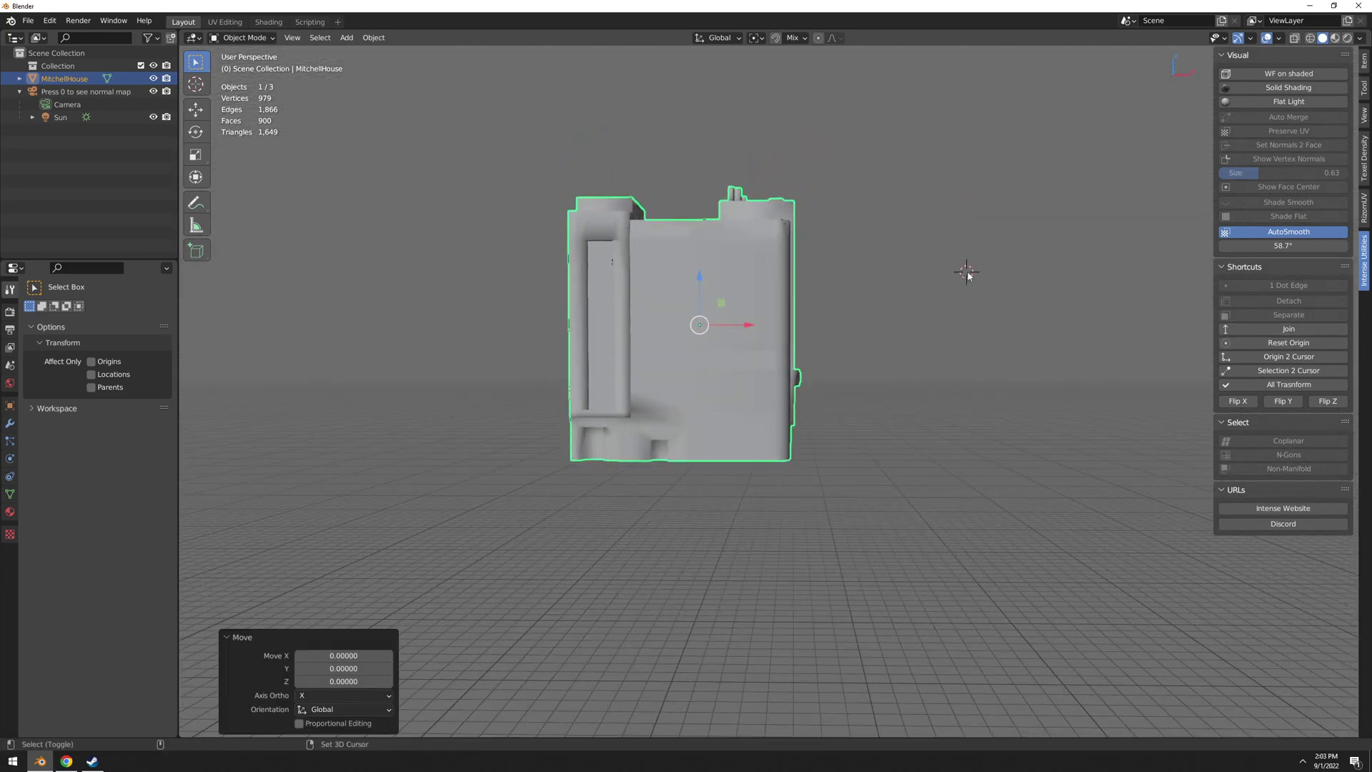
left_click(1240, 402)
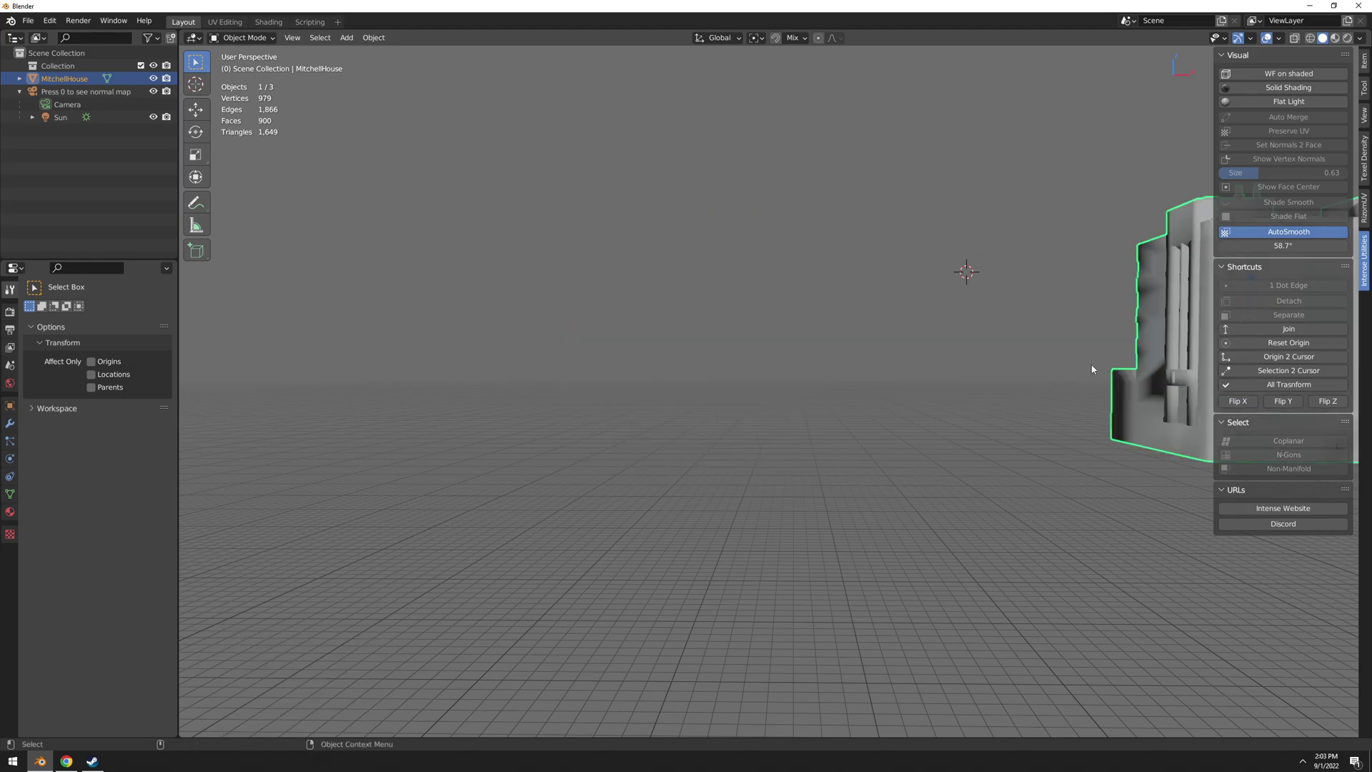
middle_click_drag(986, 365, 604, 362)
scroll(605, 362, "up", 3)
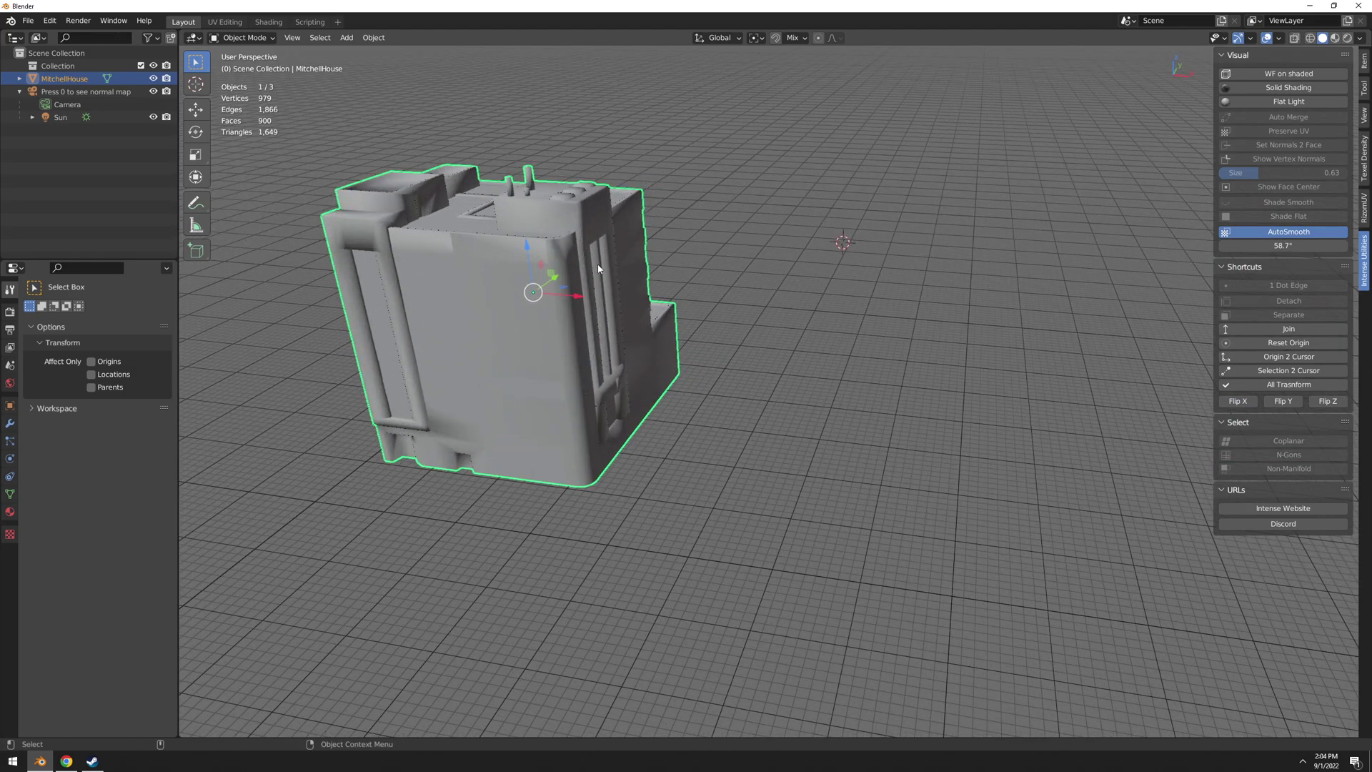
Change the building's object shading so that its hard edges look crisp.
right_click(487, 261)
left_click(488, 274)
mouse_move(549, 319)
middle_mouse_down()
mouse_move(539, 282)
mouse_move(568, 281)
middle_mouse_up()
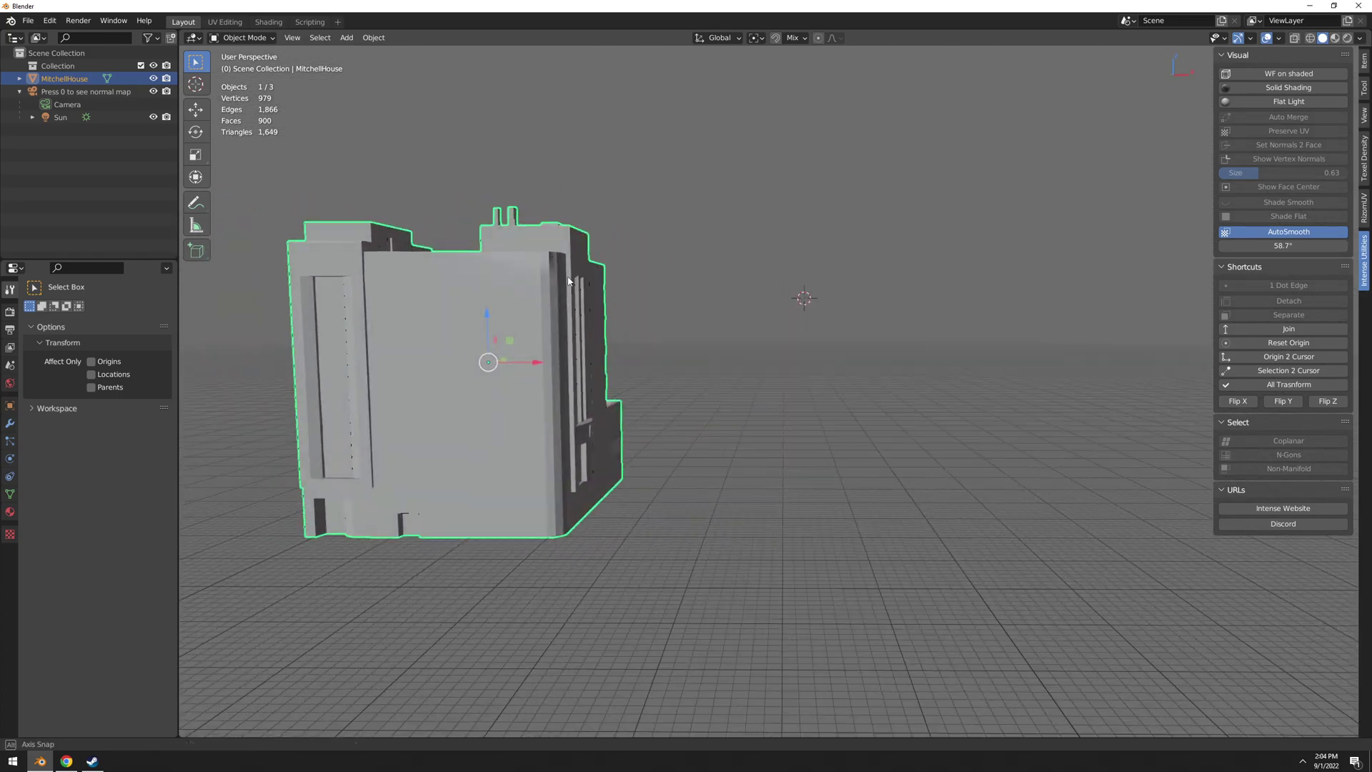
scroll(679, 371, "down", 3)
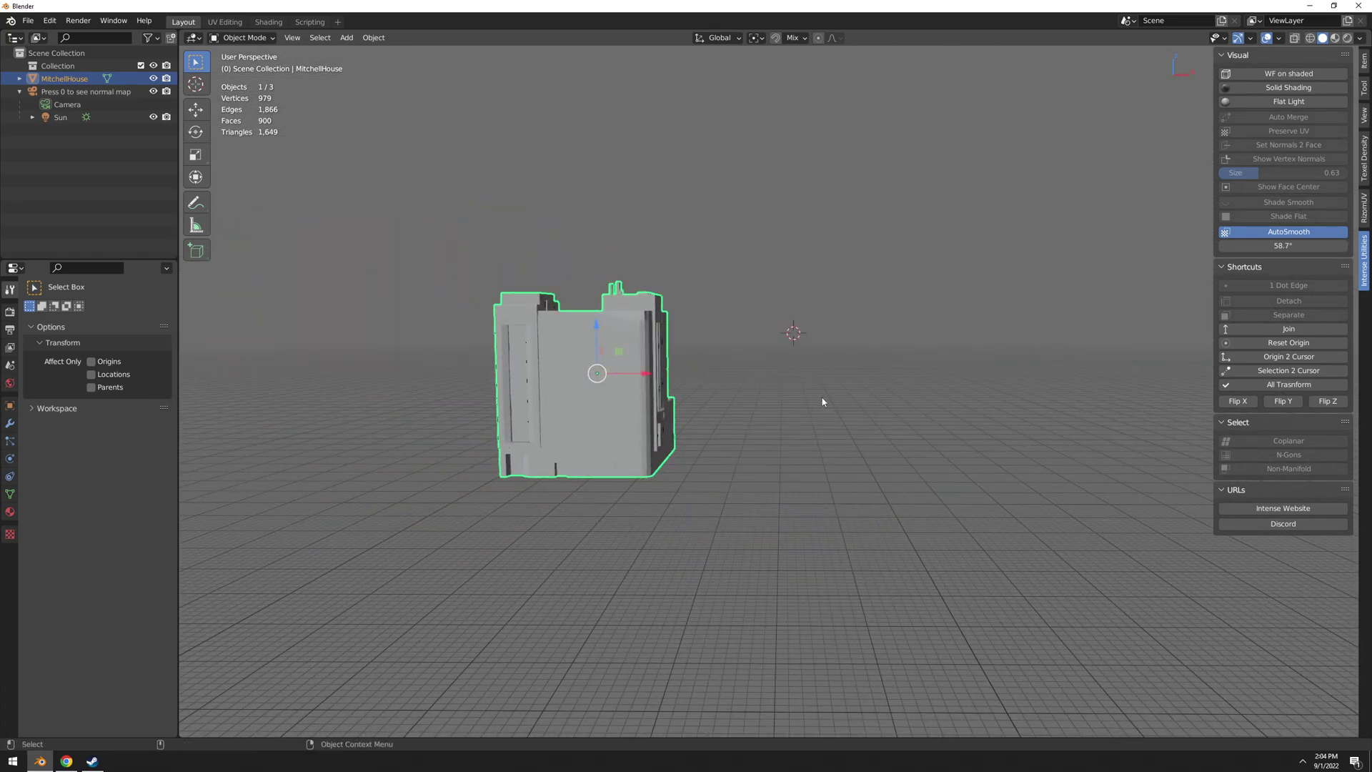
Duplicate the building in place and mirror the copy across the 3D cursor with Flip X.
key("shift+d")
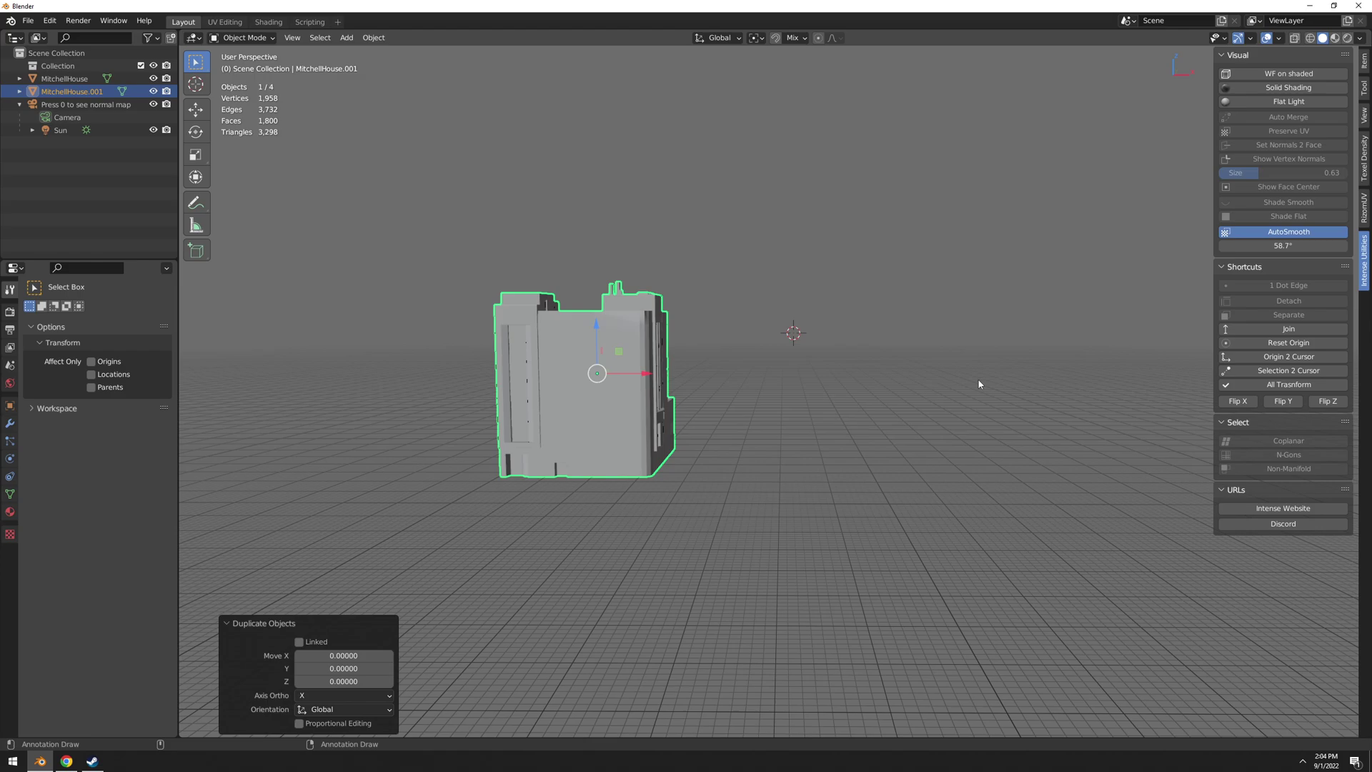
left_click(1238, 401)
middle_click_drag(619, 379, 822, 418)
left_click(825, 413)
left_click(949, 432)
Try Flip Y on the mirrored copy alone and on both buildings together, undoing each flip.
middle_click_drag(950, 432, 784, 375)
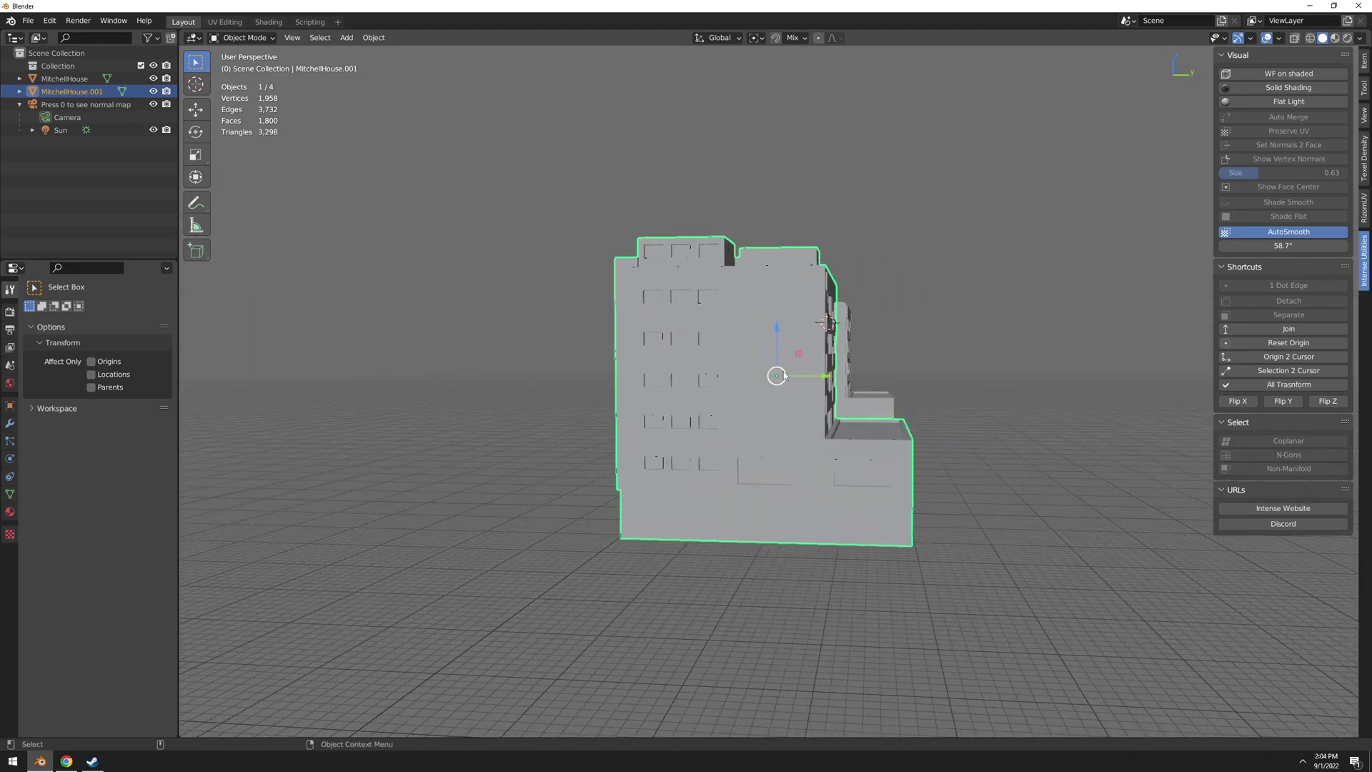
left_click(1283, 401)
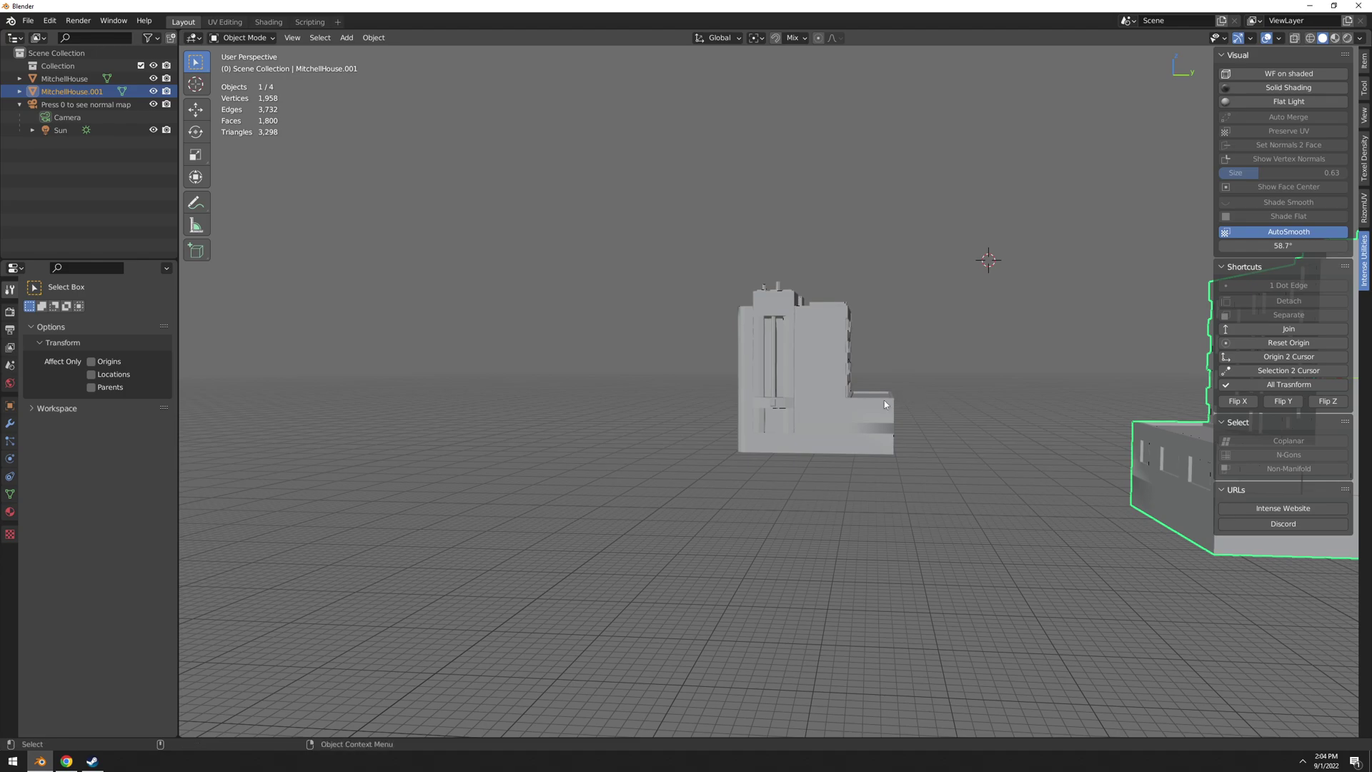
key("ctrl+z")
middle_click_drag(880, 396, 842, 412)
left_click(863, 363, "shift")
left_click(1270, 405)
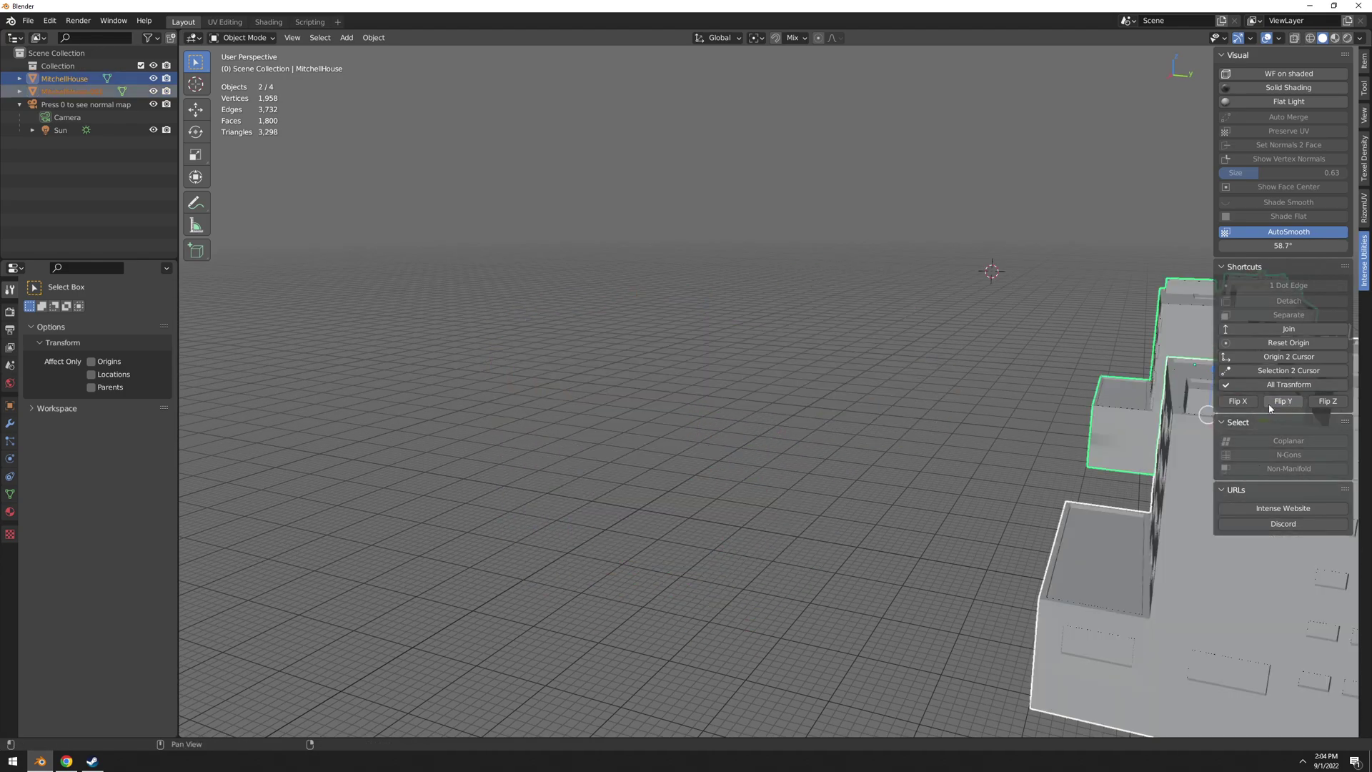
scroll(893, 396, "down", 5)
middle_click_drag(743, 400, 895, 395)
key("ctrl+z")
Select the original building and examine its geometry next to the mirrored copy.
left_click(682, 386)
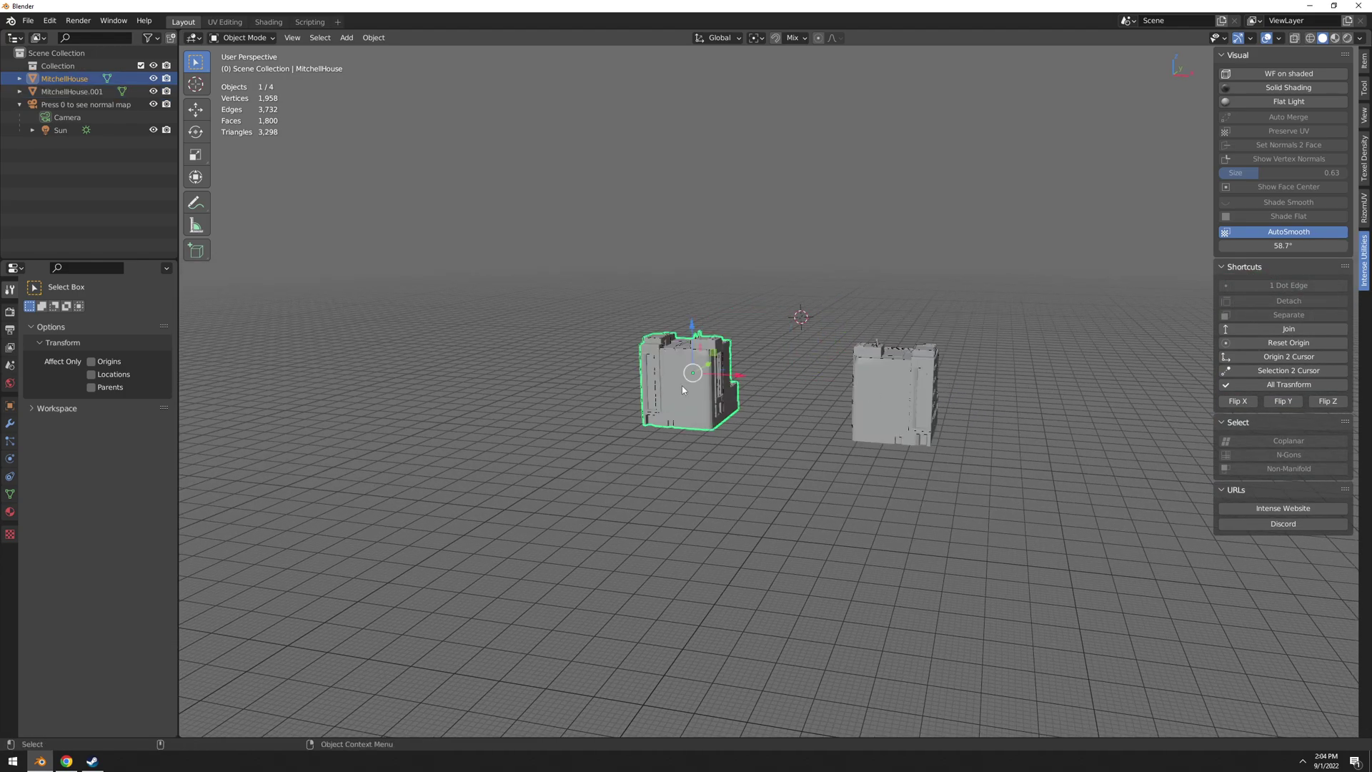
scroll(765, 321, "up", 5)
key("Tab")
key("Tab")
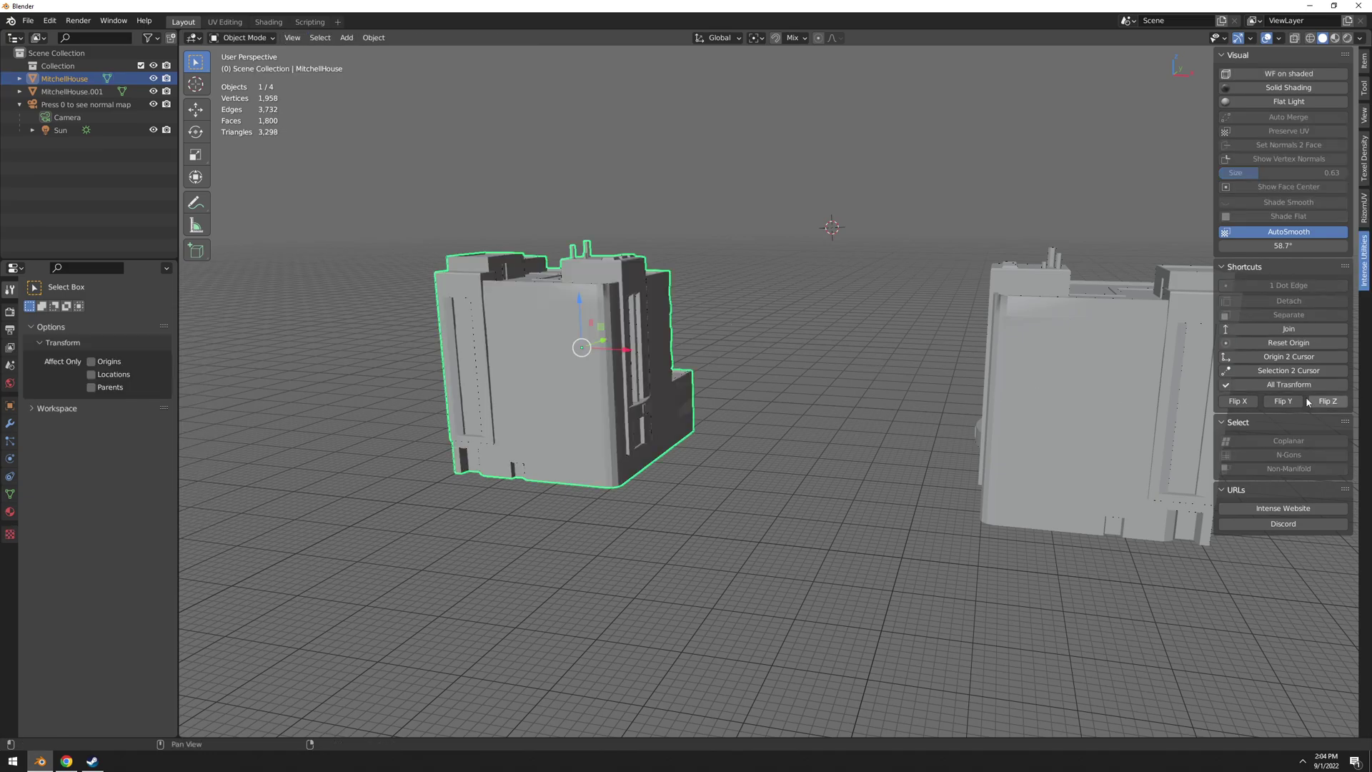
middle_click_drag(1001, 322, 715, 335)
scroll(715, 335, "up", 5)
key("Tab")
key("Tab")
scroll(715, 335, "down", 6)
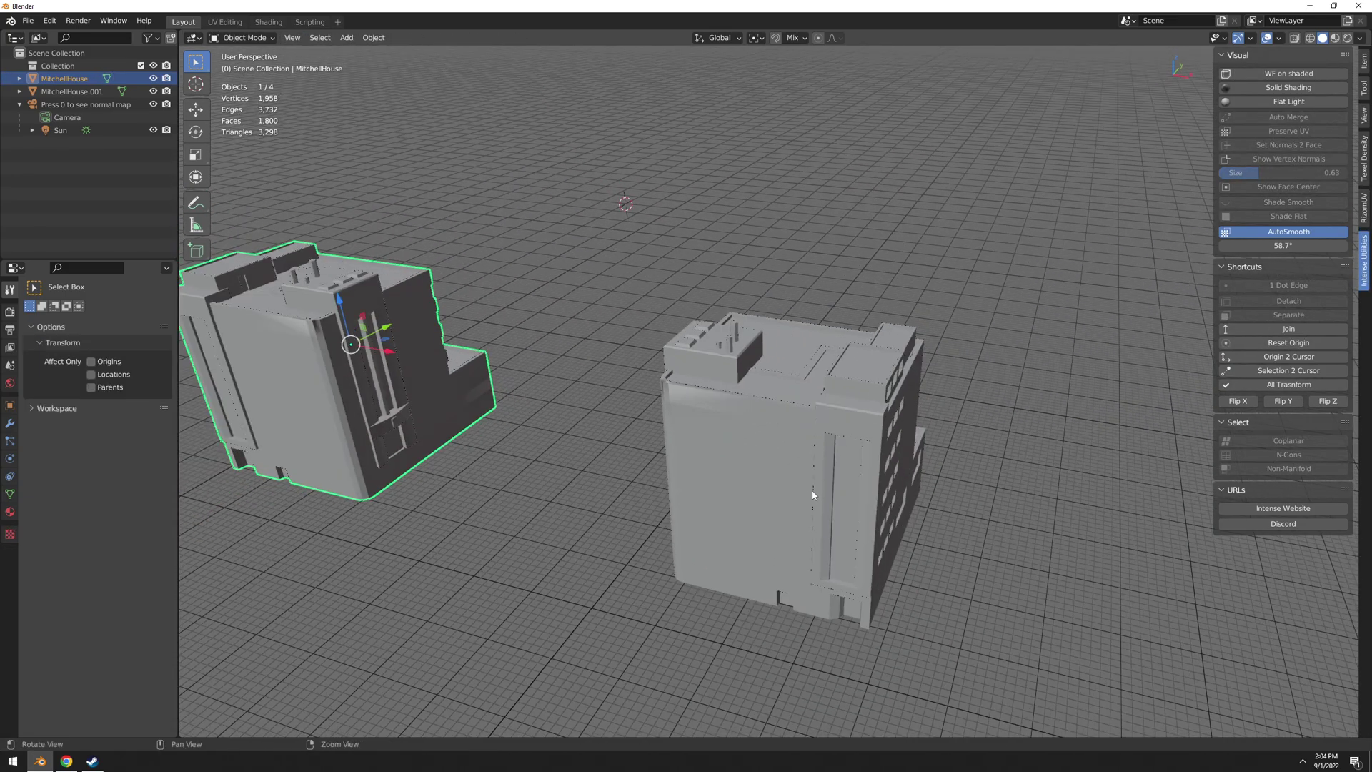
Add a cube mesh, move it about 62.54 along X away from the buildings, and frame it.
scroll(817, 469, "down", 4)
key("shift+a")
mouse_move(782, 432)
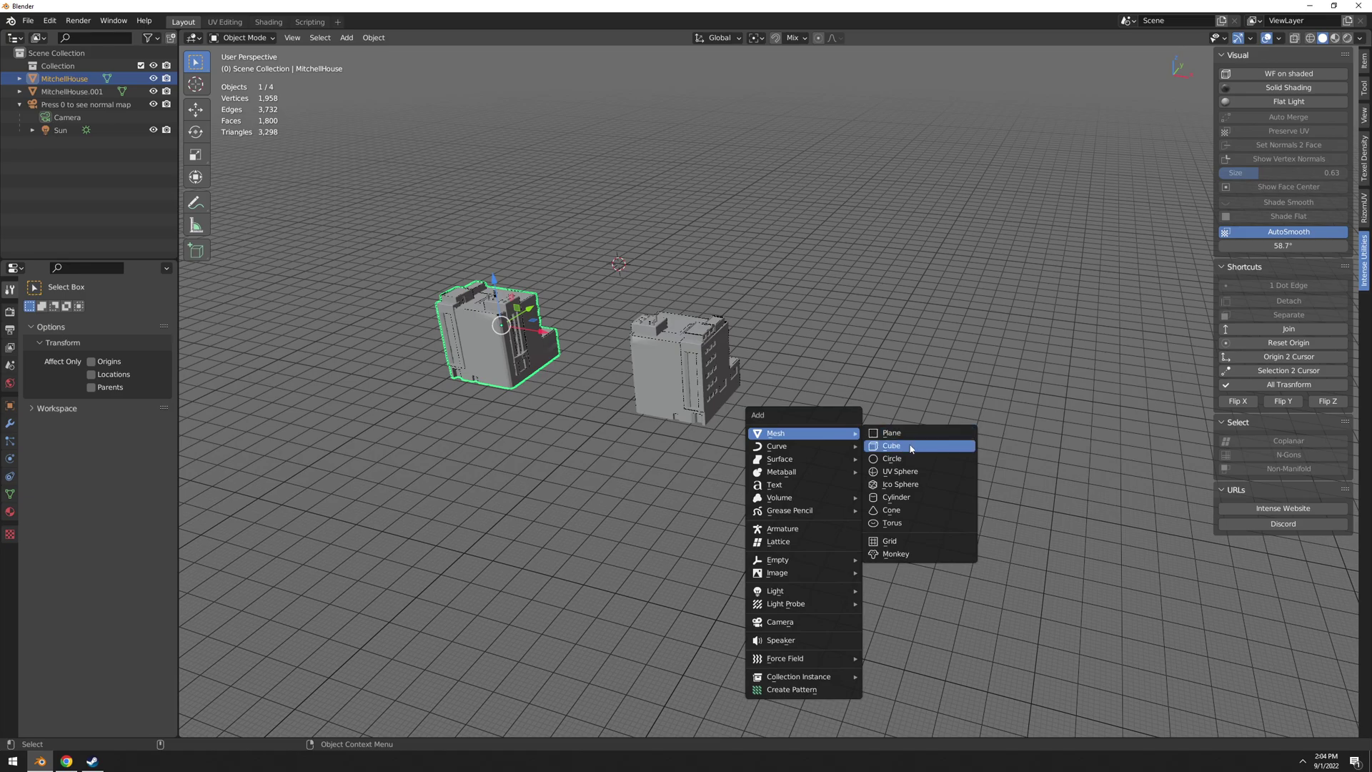
left_click(929, 447)
key("KP_Decimal")
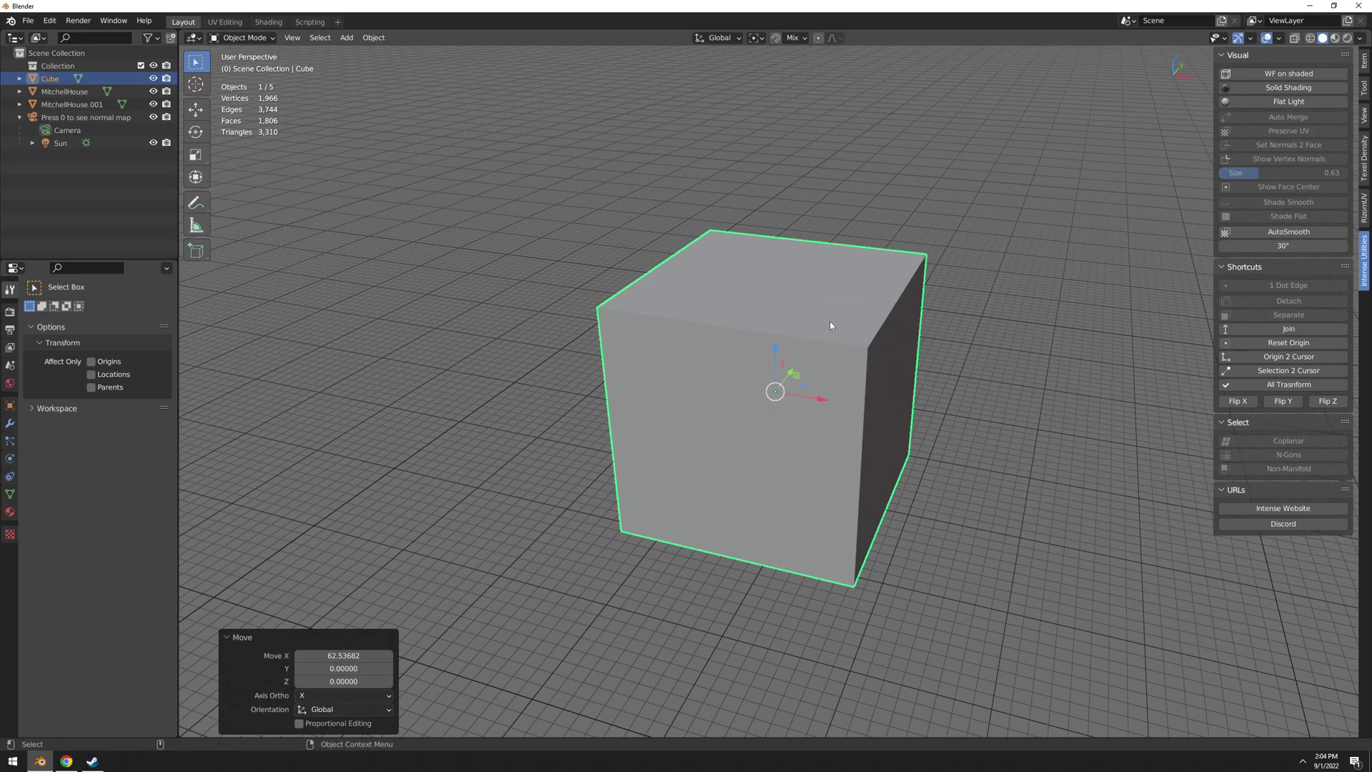
In Edit Mode, extrude the cube's side face about 1.17 and its top face about 0.73.
key("Tab")
left_click(919, 404)
key("e")
left_click(1041, 433)
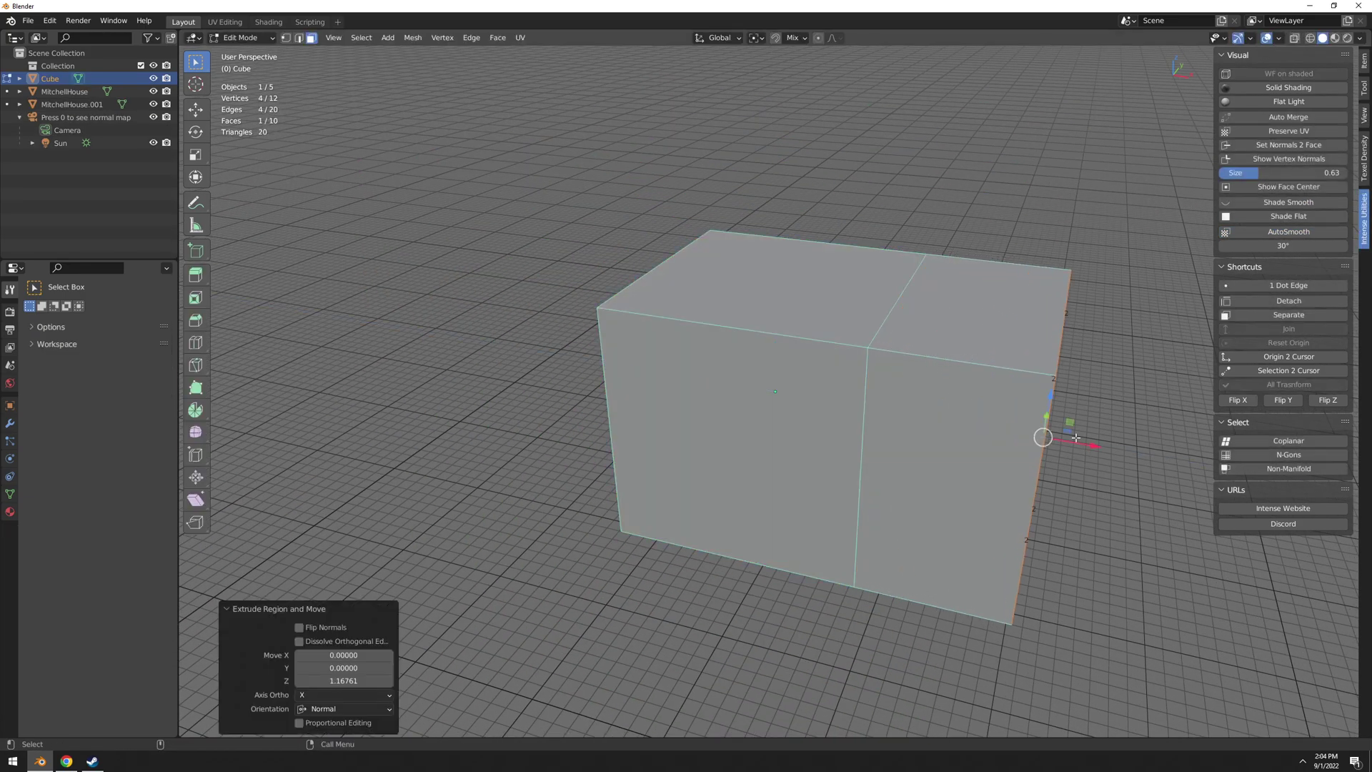
left_click(786, 290)
key("e")
left_click(807, 251)
Extrude the front face of the raised top block outward and the underside of the side block about 0.49.
left_click(795, 282)
key("e")
left_click(710, 349)
middle_click_drag(892, 327, 763, 214)
left_click(775, 363)
key("e")
left_click(786, 433)
middle_click_drag(786, 434, 858, 407)
scroll(858, 407, "down", 4)
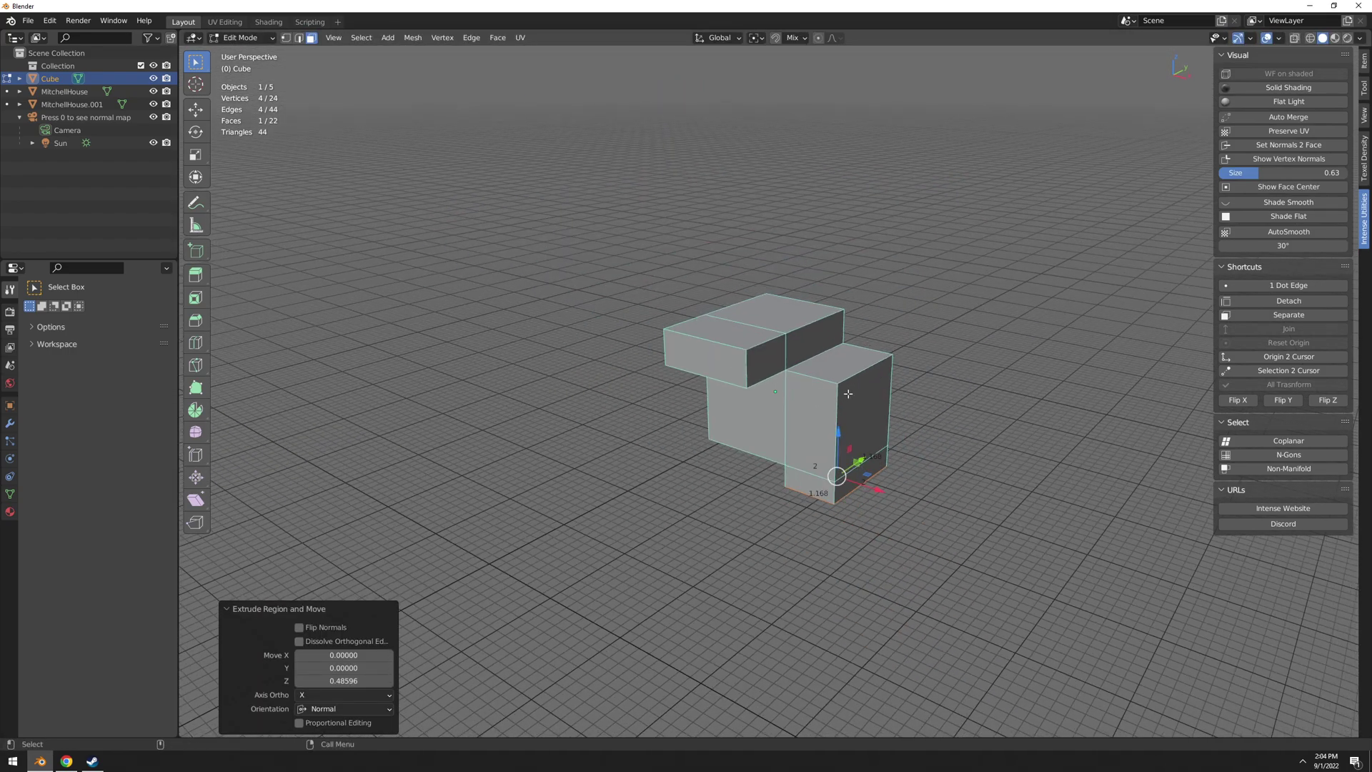
Select the whole asymmetric shape and mirror it back and forth with Flip X.
key("a")
left_click(1243, 401)
left_click(1243, 401)
left_click(1243, 401)
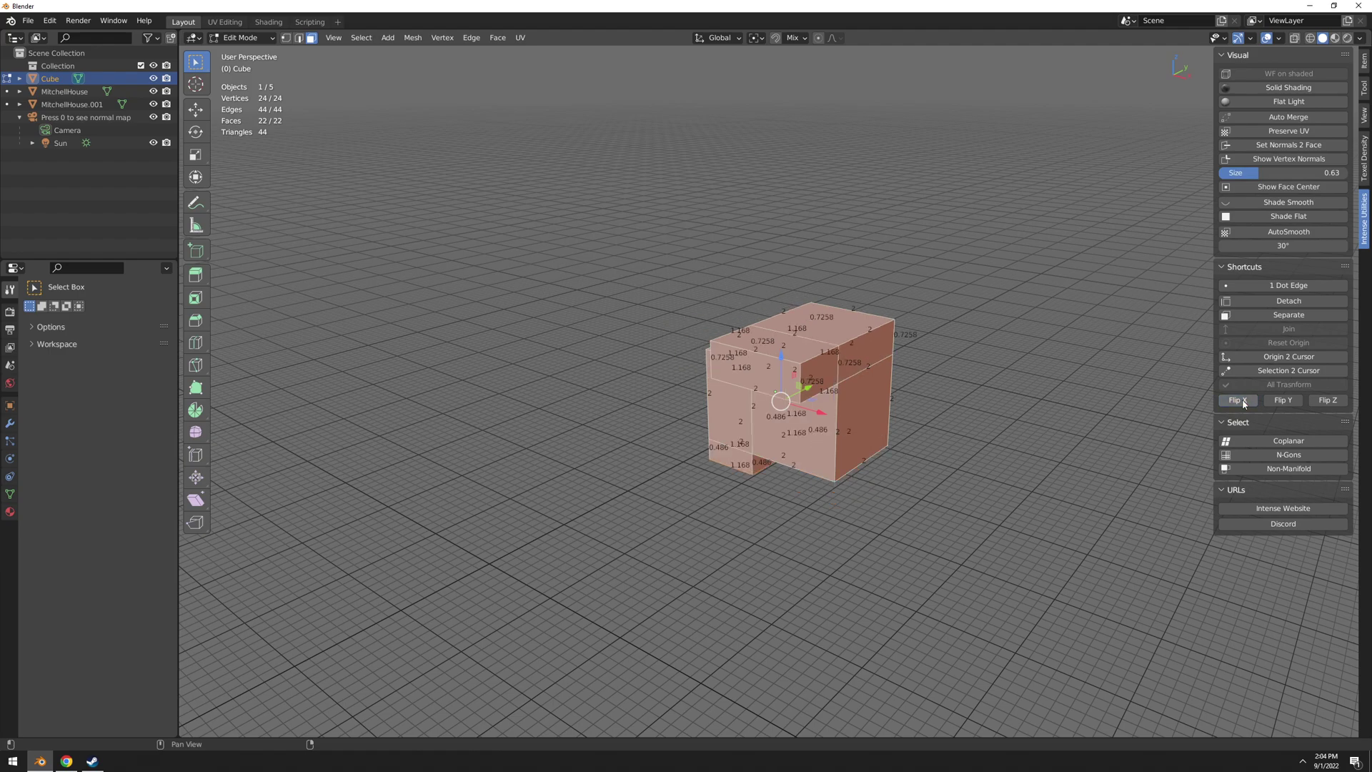
left_click(1243, 401)
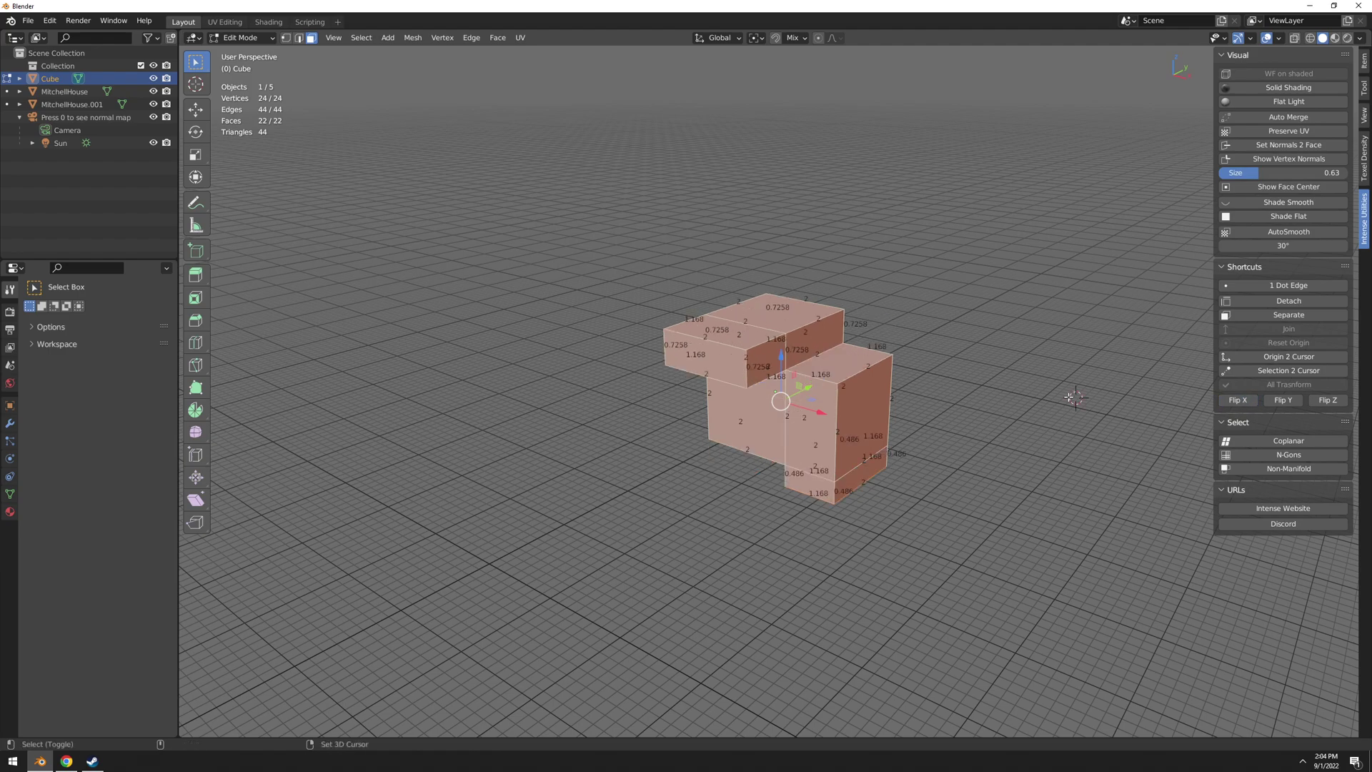
left_click(1239, 400)
left_click(1240, 401)
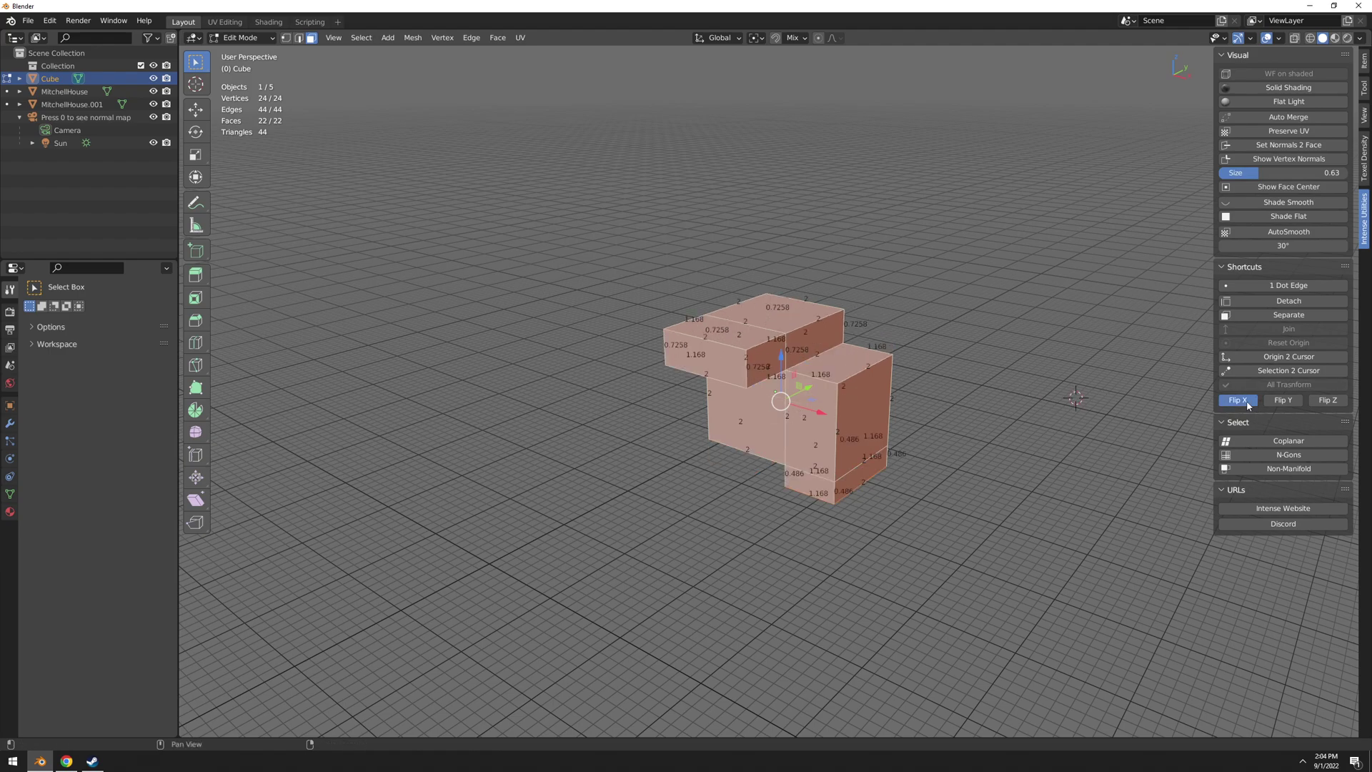
left_click(1240, 401)
left_click(1240, 401)
Duplicate the whole shape within Edit Mode, mirror the copy with Flip X, and move it along X clear of the original.
middle_click_drag(1115, 400, 959, 396)
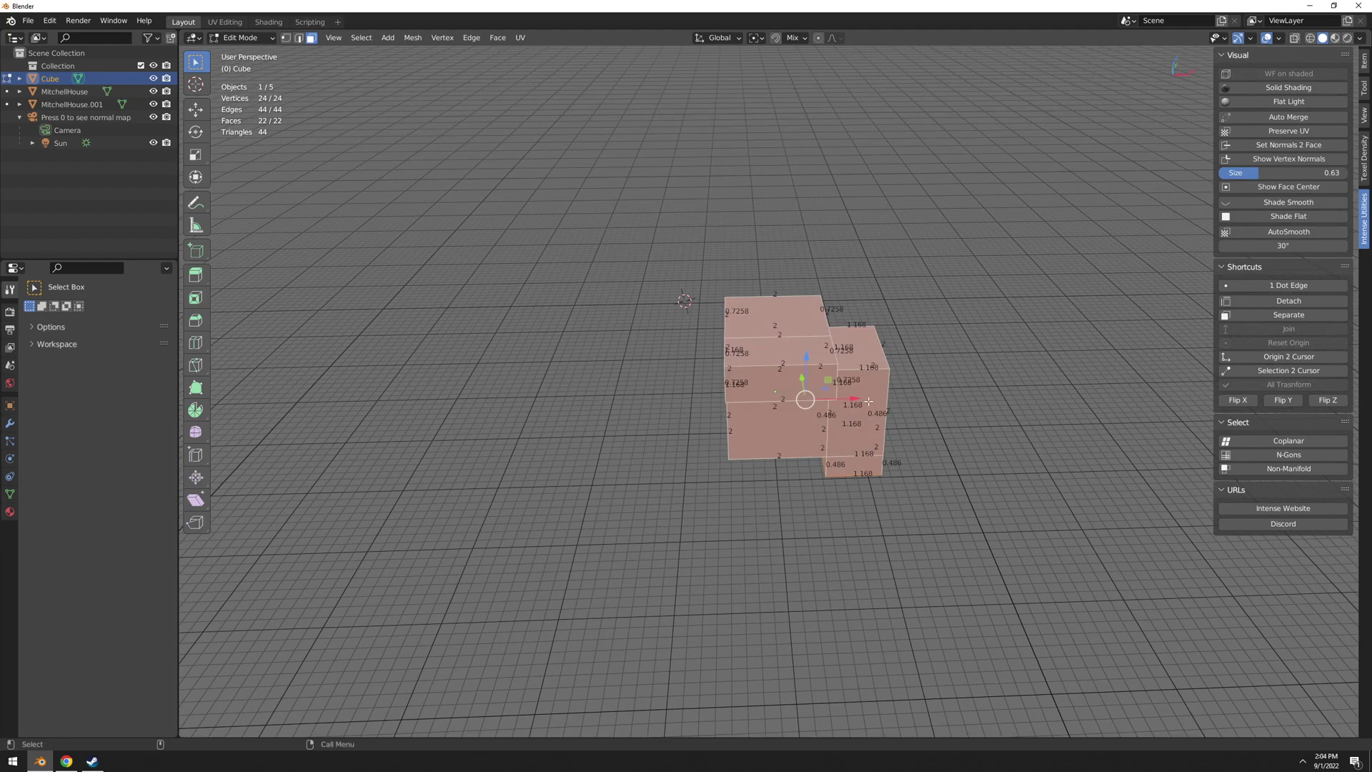
left_click(913, 410)
key("a")
key("ctrl+d")
left_click(838, 399)
left_click(1230, 402)
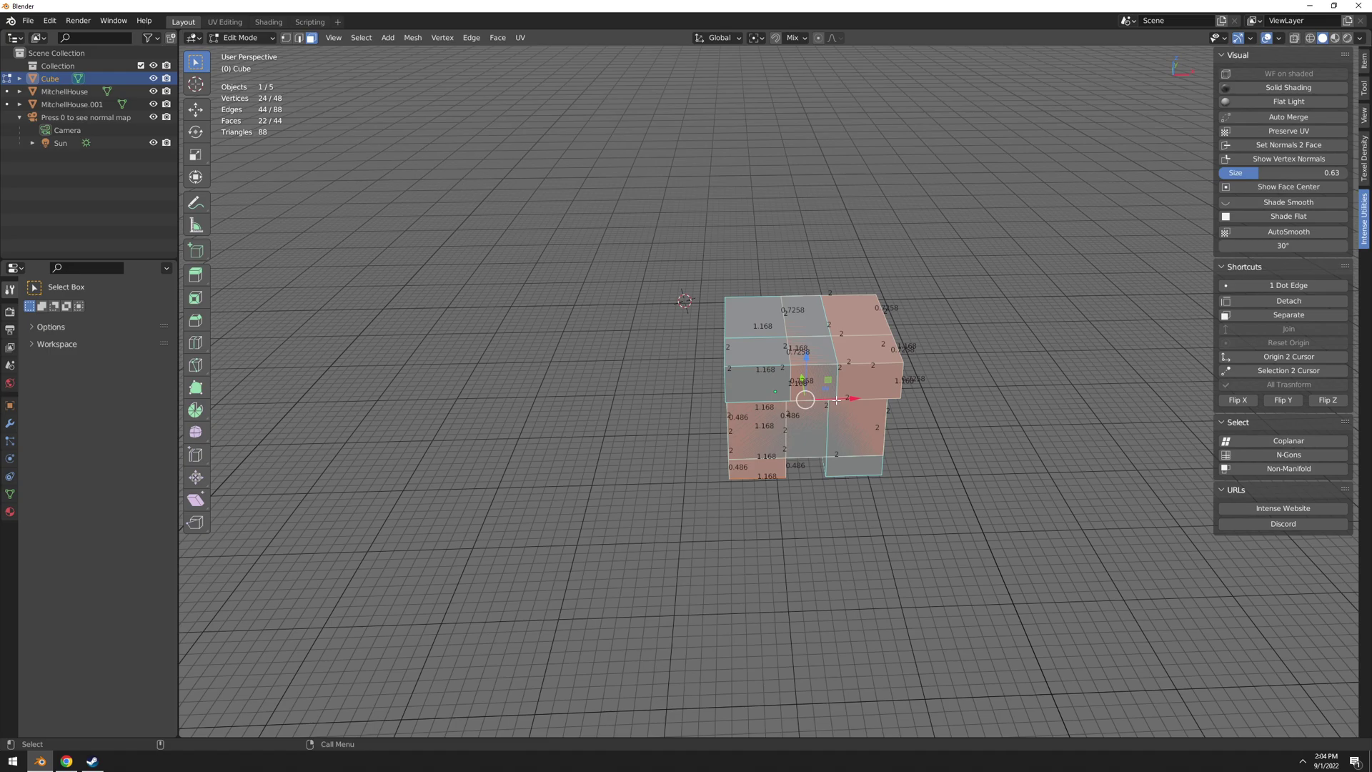
left_click_drag(855, 397, 609, 395)
key("Tab")
middle_click_drag(609, 395, 741, 408)
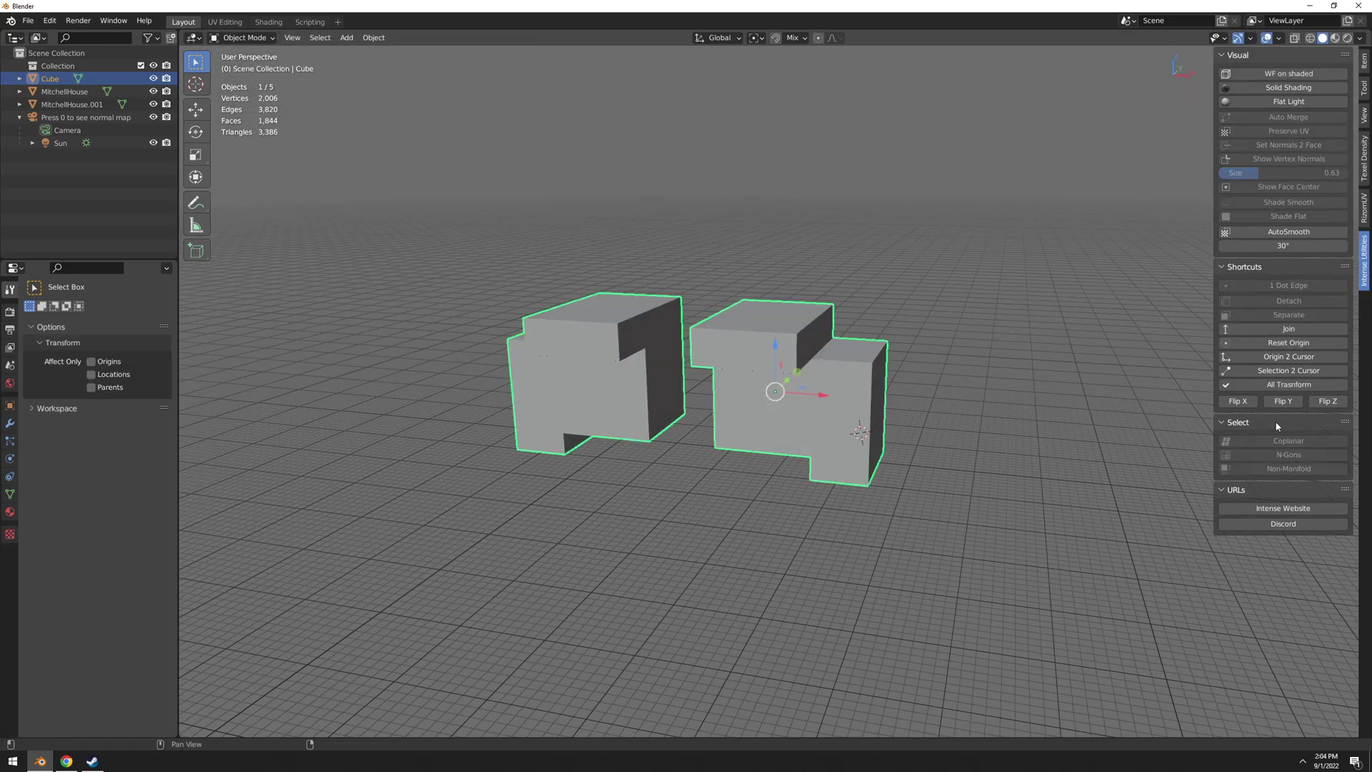
Open the mirrored building copy, MitchelHouse.001, in Edit Mode and look over its wall faces.
key("Tab")
scroll(742, 408, "down", 8)
middle_click_drag(689, 474, 604, 444)
middle_click_drag(604, 443, 898, 354, "shift")
key("Tab")
left_click(655, 459)
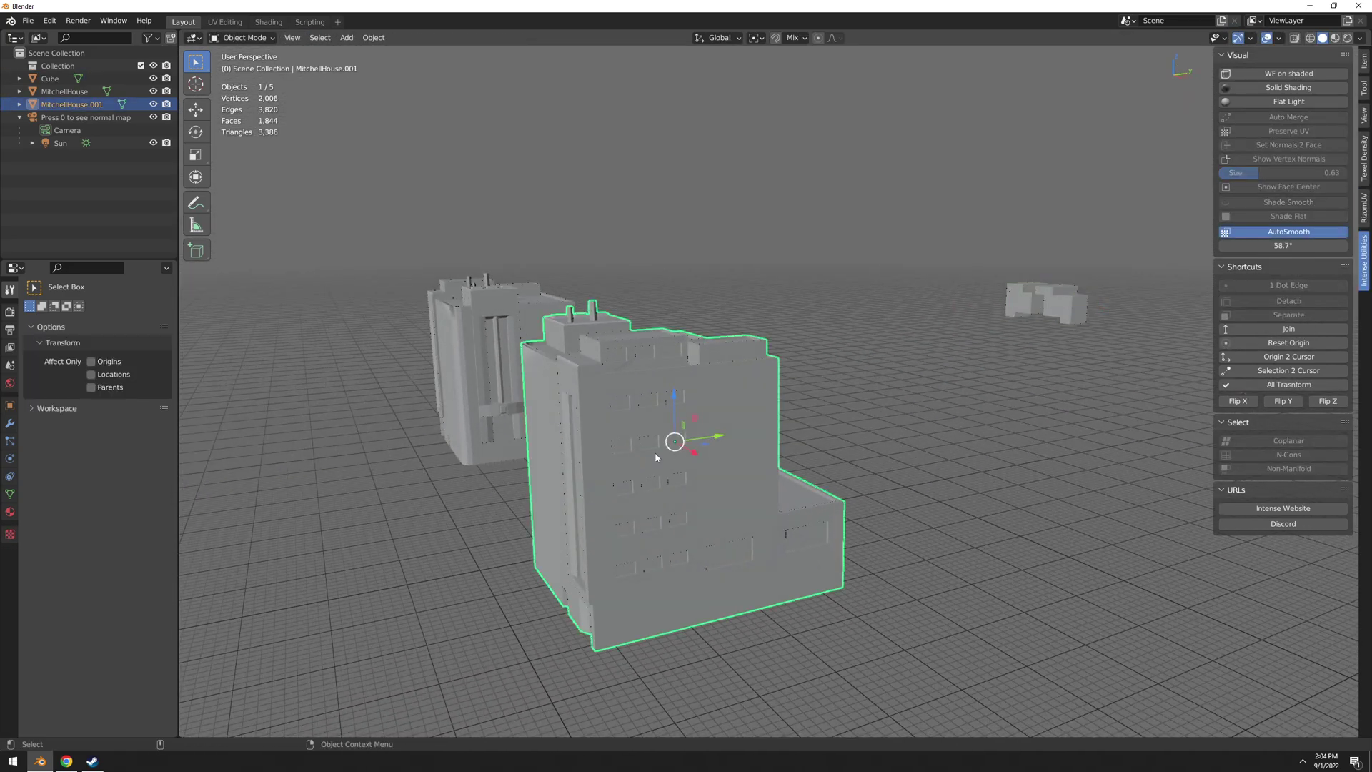
key("Tab")
middle_click_drag(629, 468, 879, 416)
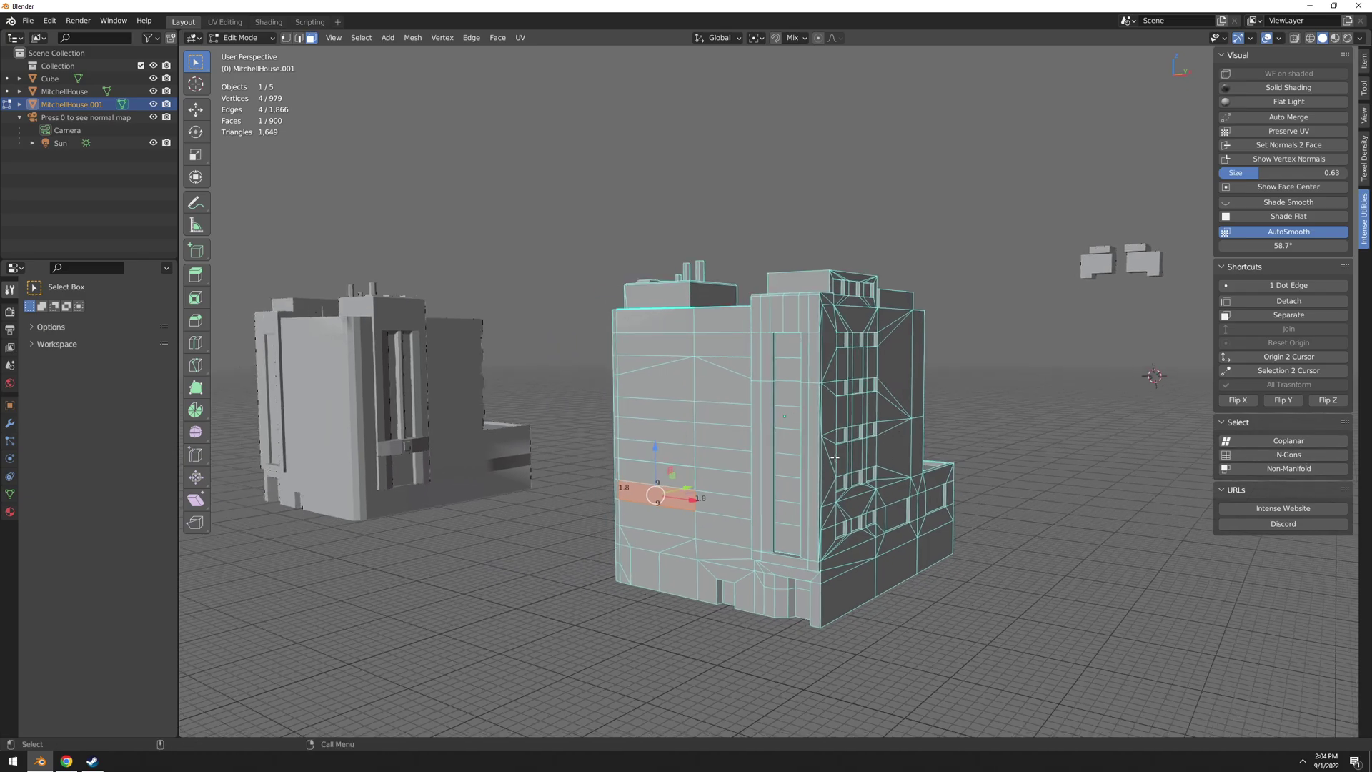
scroll(740, 475, "up", 4)
mouse_move(740, 476)
middle_mouse_down()
mouse_move(740, 495)
mouse_move(934, 474)
mouse_move(754, 459)
middle_mouse_up()
scroll(753, 460, "down", 4)
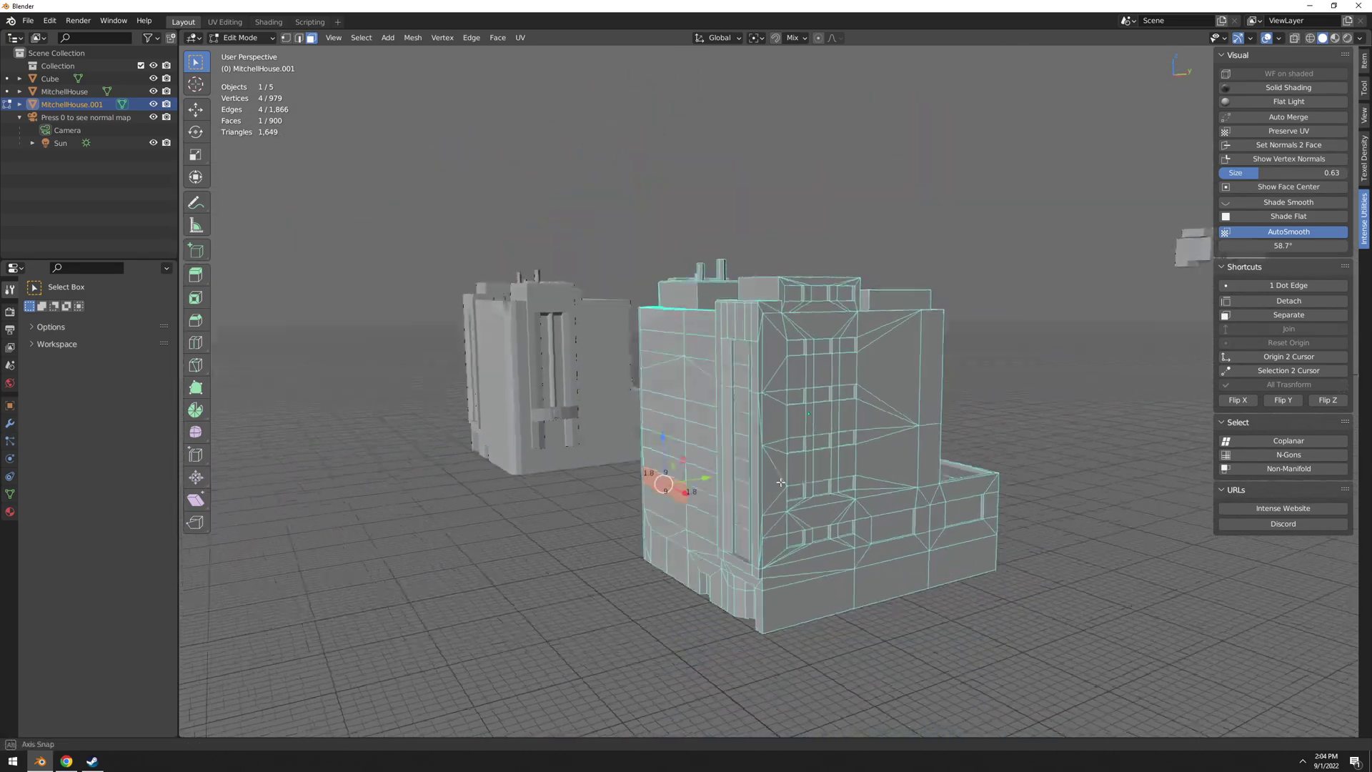
Select one face on the windowed side wall and extend the selection to its coplanar faces.
middle_click_drag(901, 486, 818, 491)
scroll(819, 491, "up", 4)
left_click(954, 346)
middle_click_drag(955, 347, 1016, 251)
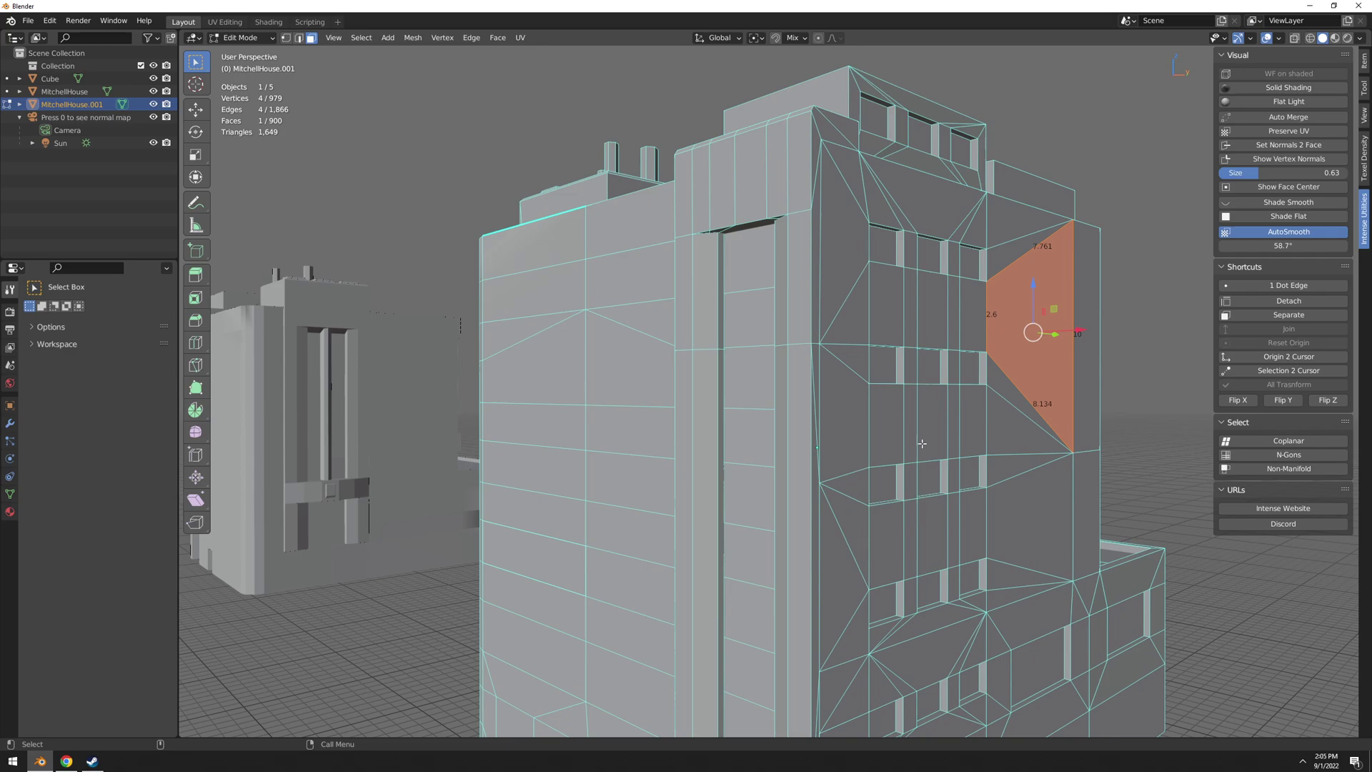
left_click(860, 395)
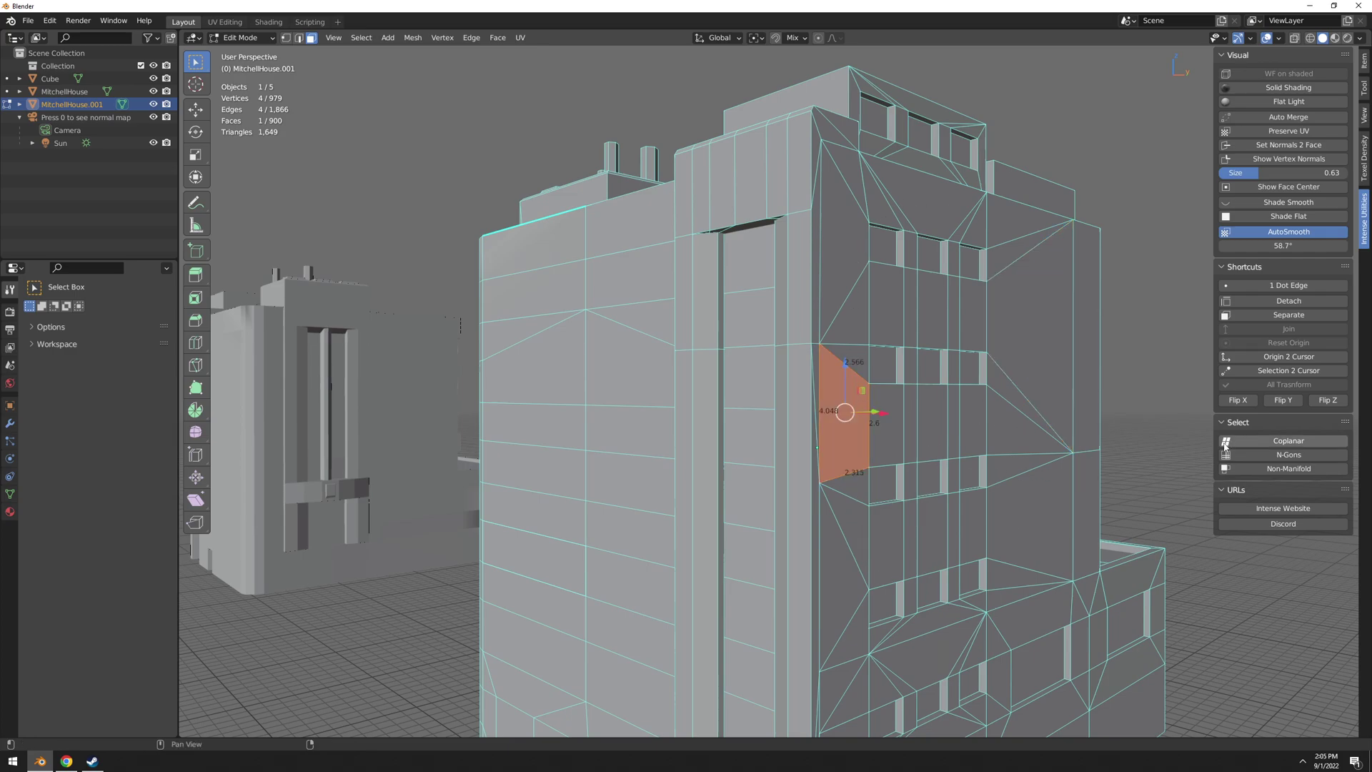
left_click(1278, 444)
Select a face on the adjoining banded facade and extend the selection to its coplanar faces.
middle_click_drag(1037, 501, 925, 355)
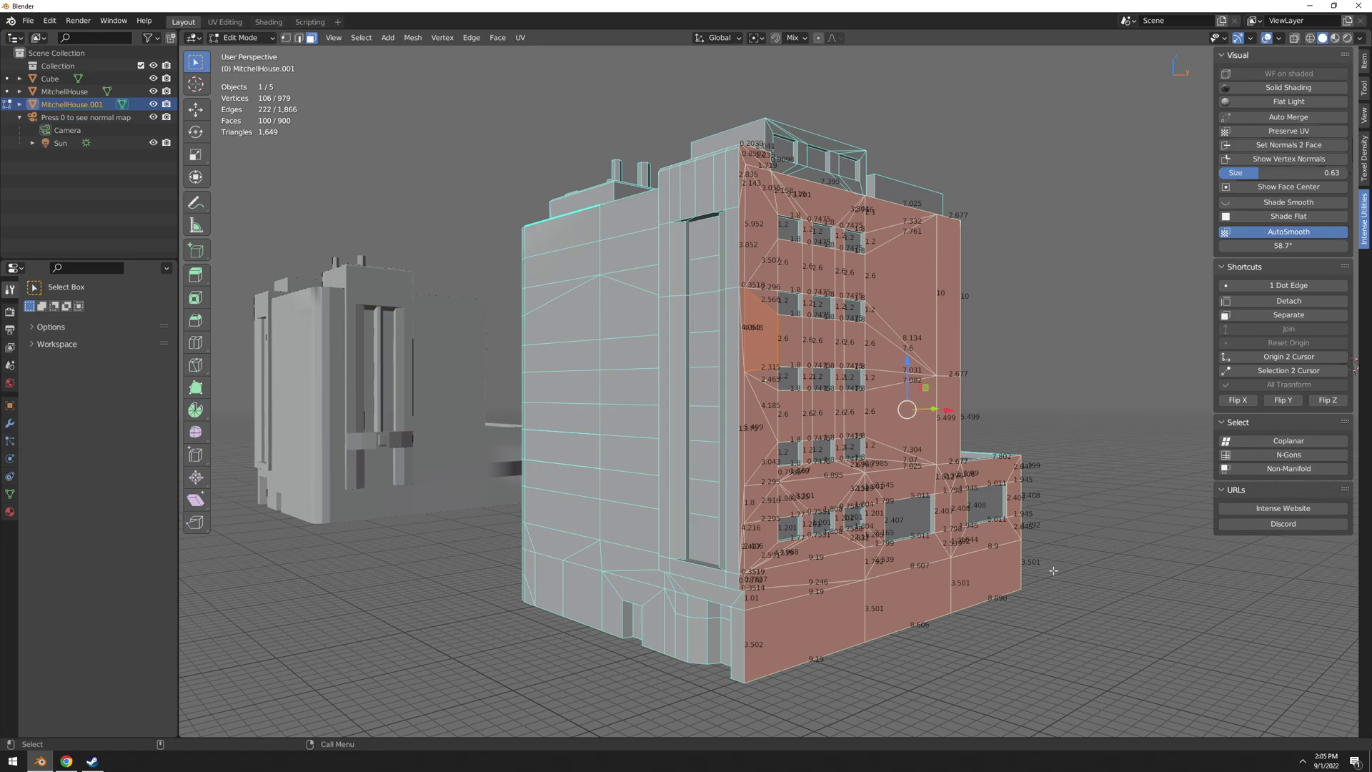
left_click(628, 354)
left_click(1289, 441)
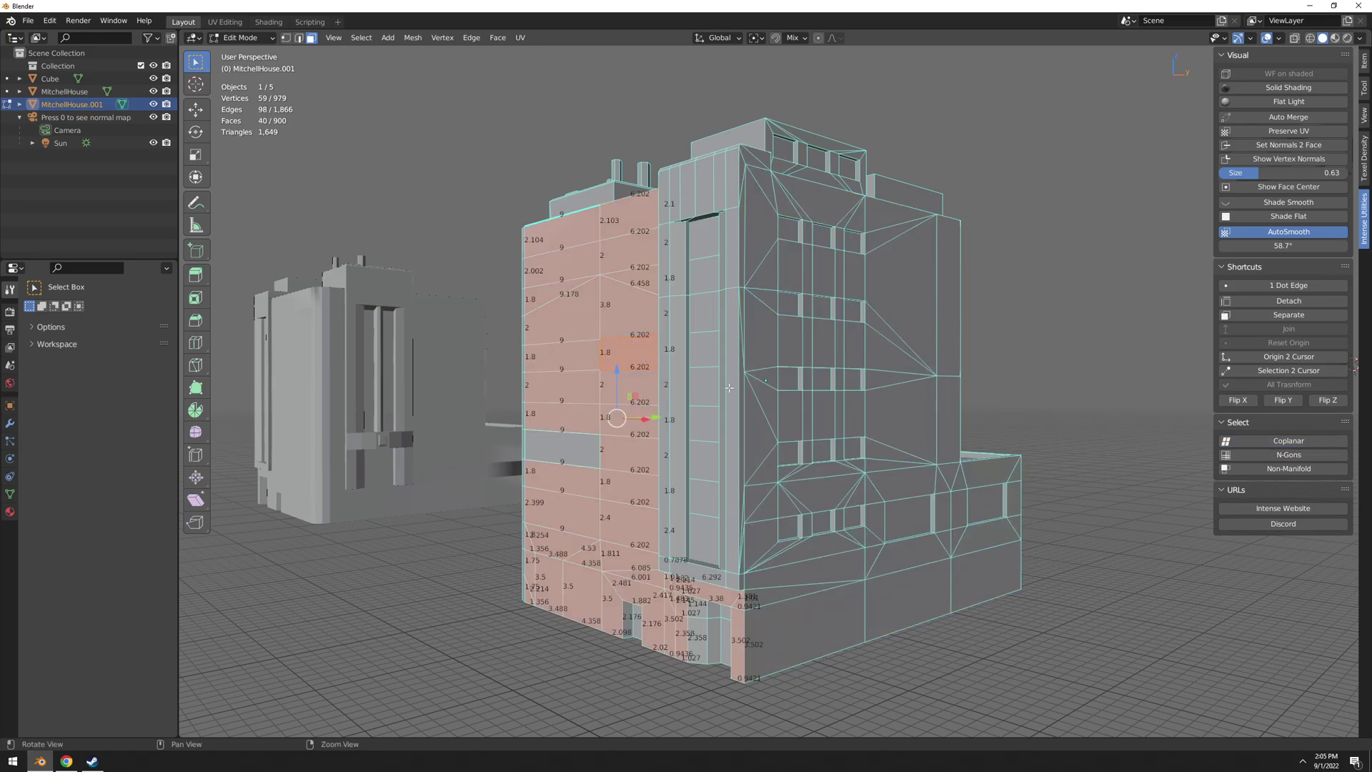
Reselect a single face of the banded wall and extend the selection to every face in the same plane.
middle_click_drag(822, 429, 909, 433)
left_click(530, 354)
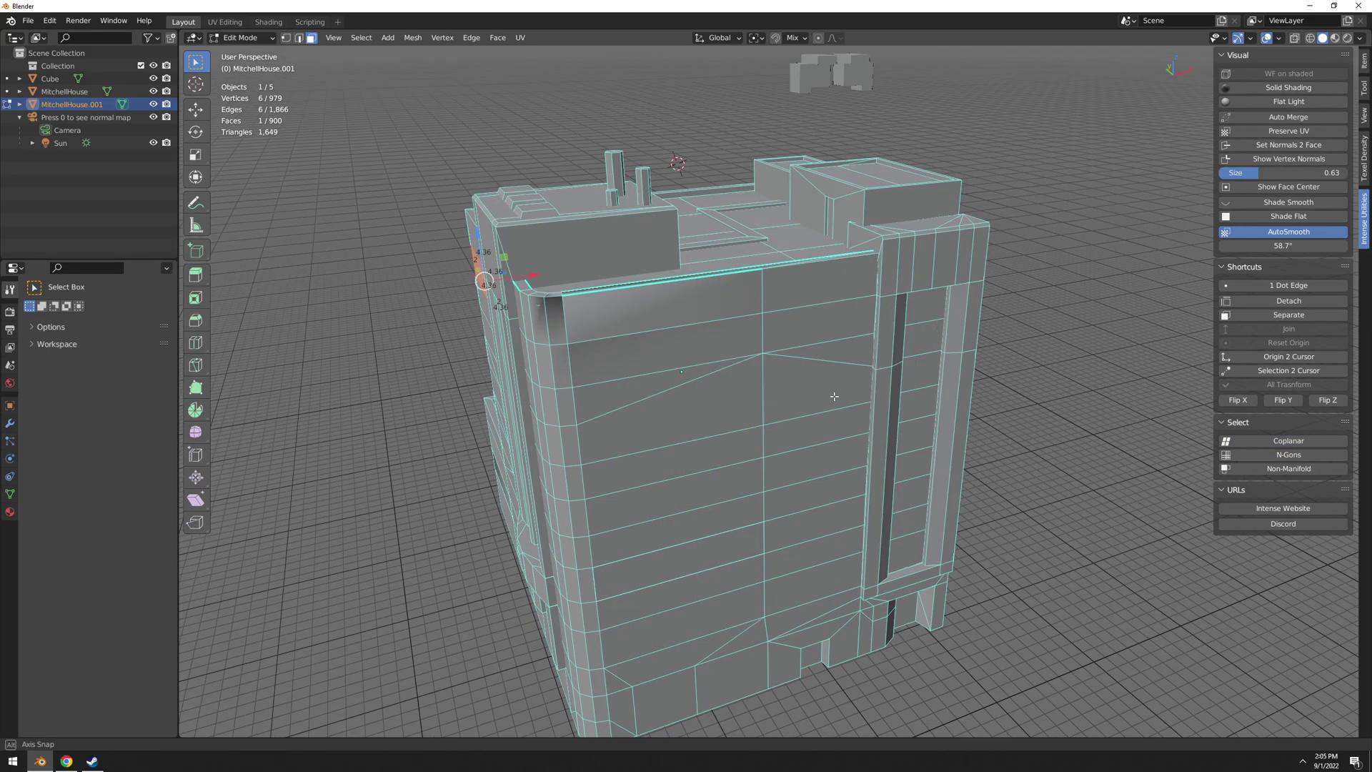
left_click_drag(834, 396, 768, 389, "alt")
left_click(679, 356)
left_click(1263, 441)
left_click_drag(886, 423, 818, 426, "alt")
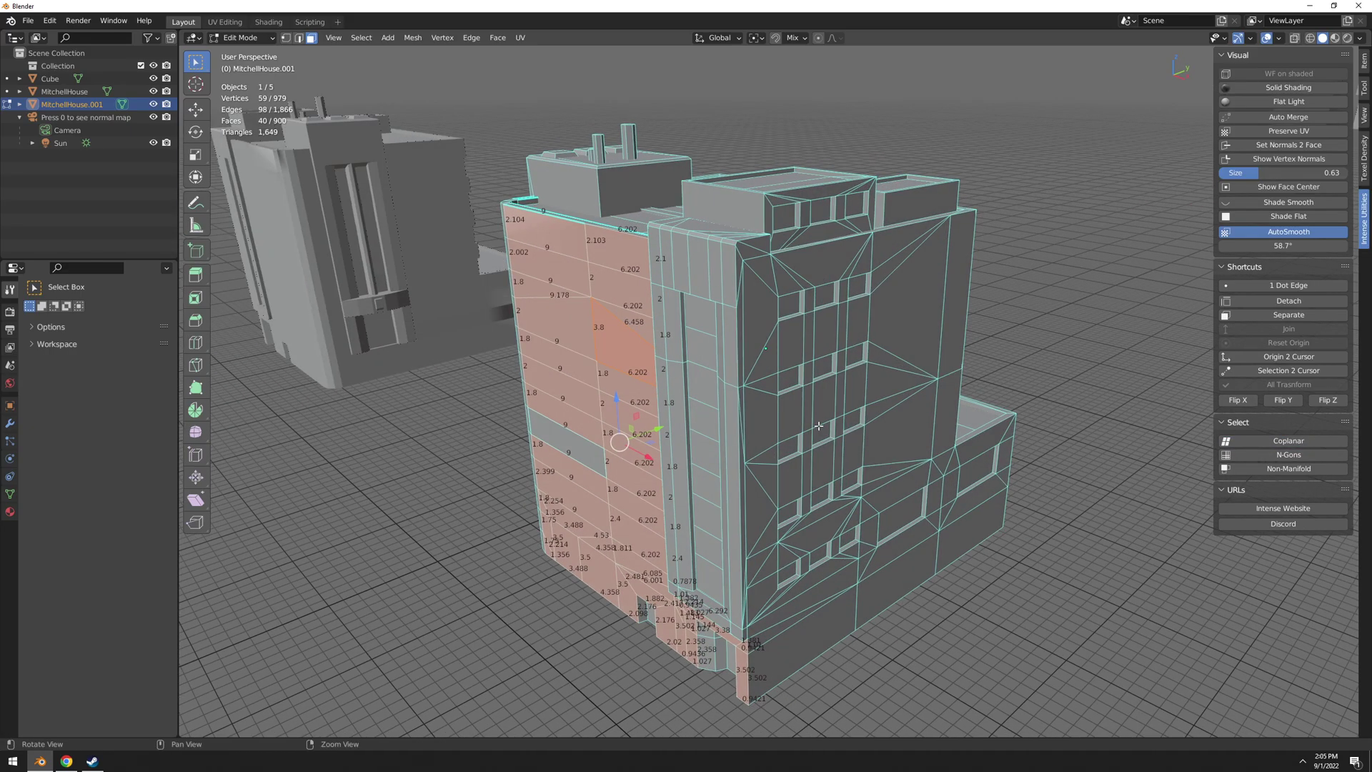
Clear the selection, select all n-gons in the building mesh, and look closely at the selected upper wall faces.
left_click(1071, 429)
left_click(1285, 456)
left_click_drag(786, 315, 858, 361, "alt")
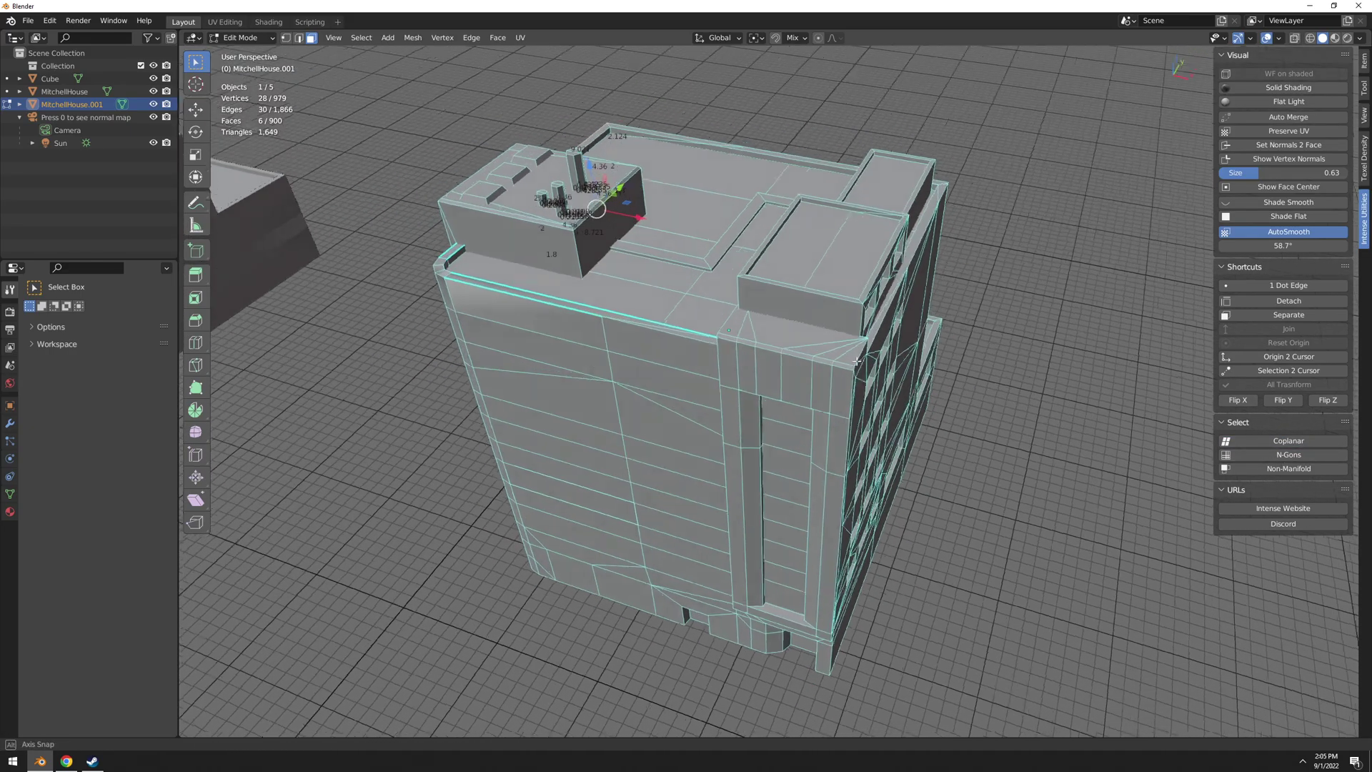
mouse_move(857, 361)
middle_mouse_down()
mouse_move(842, 312)
mouse_move(877, 354)
middle_mouse_up()
scroll(842, 311, "up", 3)
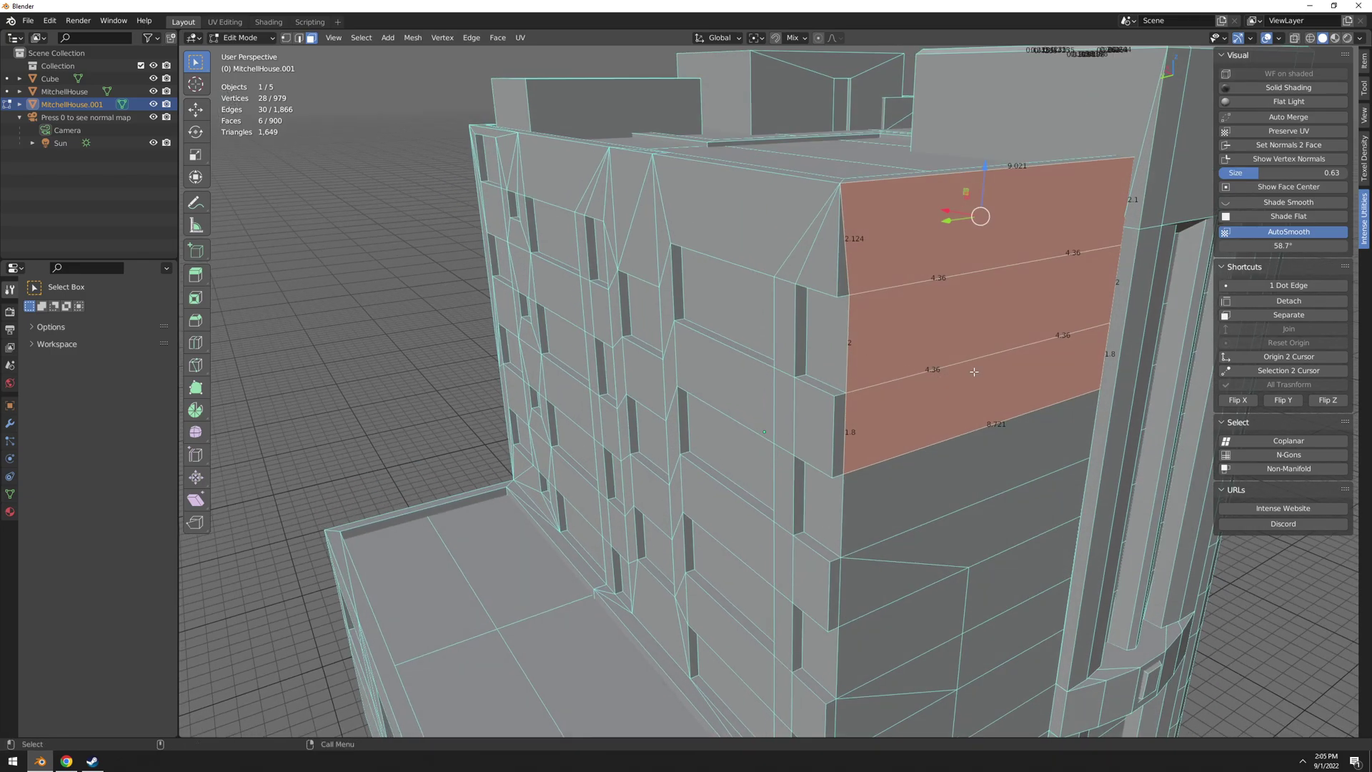
scroll(955, 363, "down", 3)
Select two vertically adjacent faces of the banded wall, duplicate them, and move the copy along X clear of the building.
middle_click_drag(836, 448, 774, 395)
scroll(815, 457, "down", 3)
scroll(774, 395, "up", 1)
left_click(784, 386)
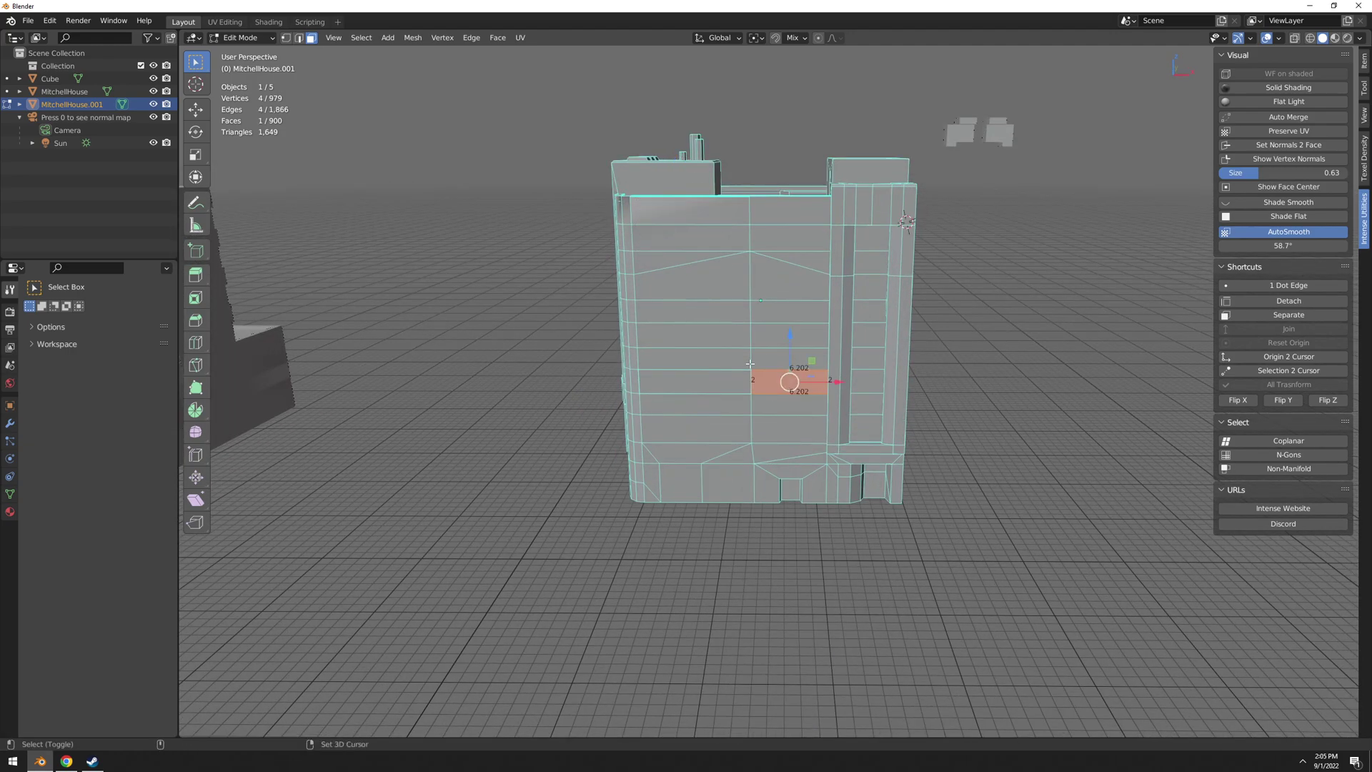
left_click(729, 360, "shift")
left_click(792, 365)
left_click(796, 378, "shift")
key("shift+d")
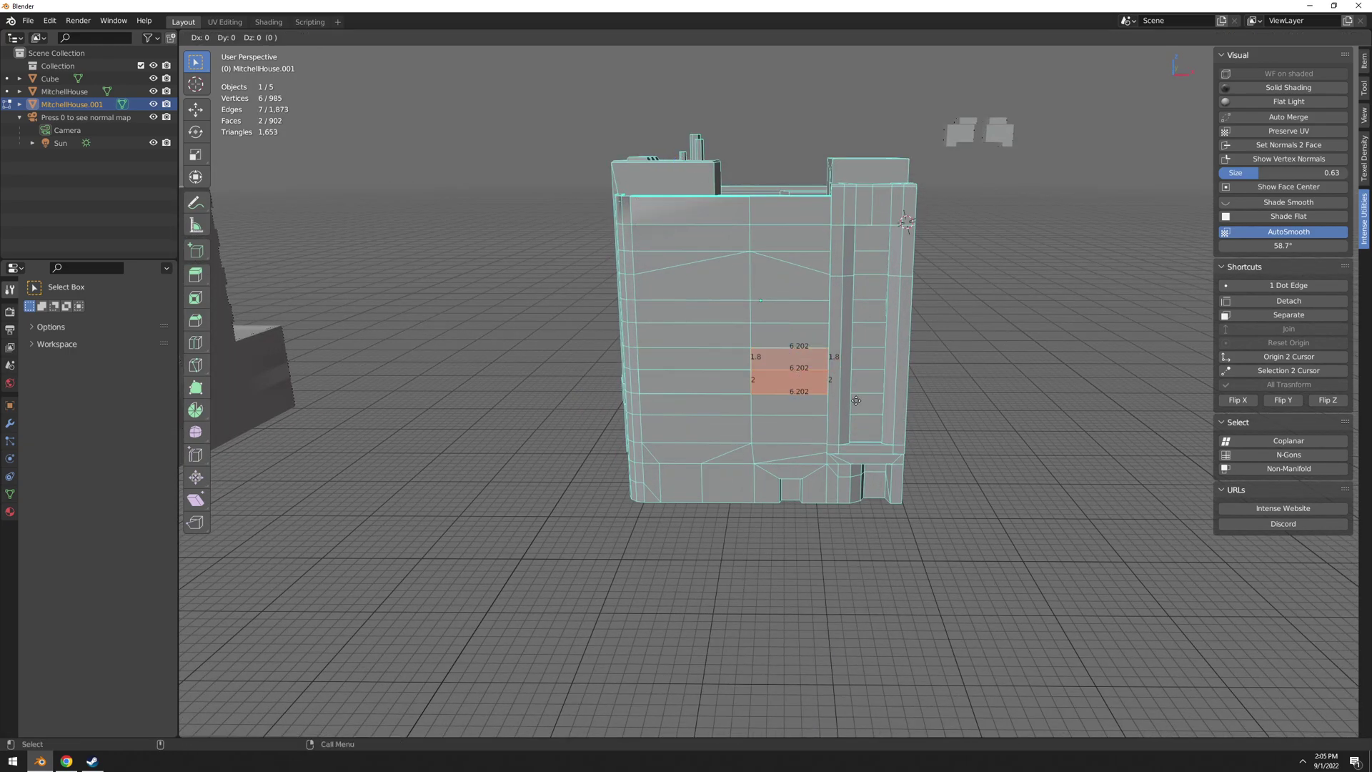
right_click(857, 401)
key("g")
key("x")
left_click(1143, 408)
Knife-cut the duplicated panel's lower face from its lower outer corner to about the middle of the shared edge.
scroll(1069, 414, "up", 4)
middle_click_drag(1143, 408, 841, 455, "alt")
left_click(1069, 413)
scroll(842, 455, "up", 6)
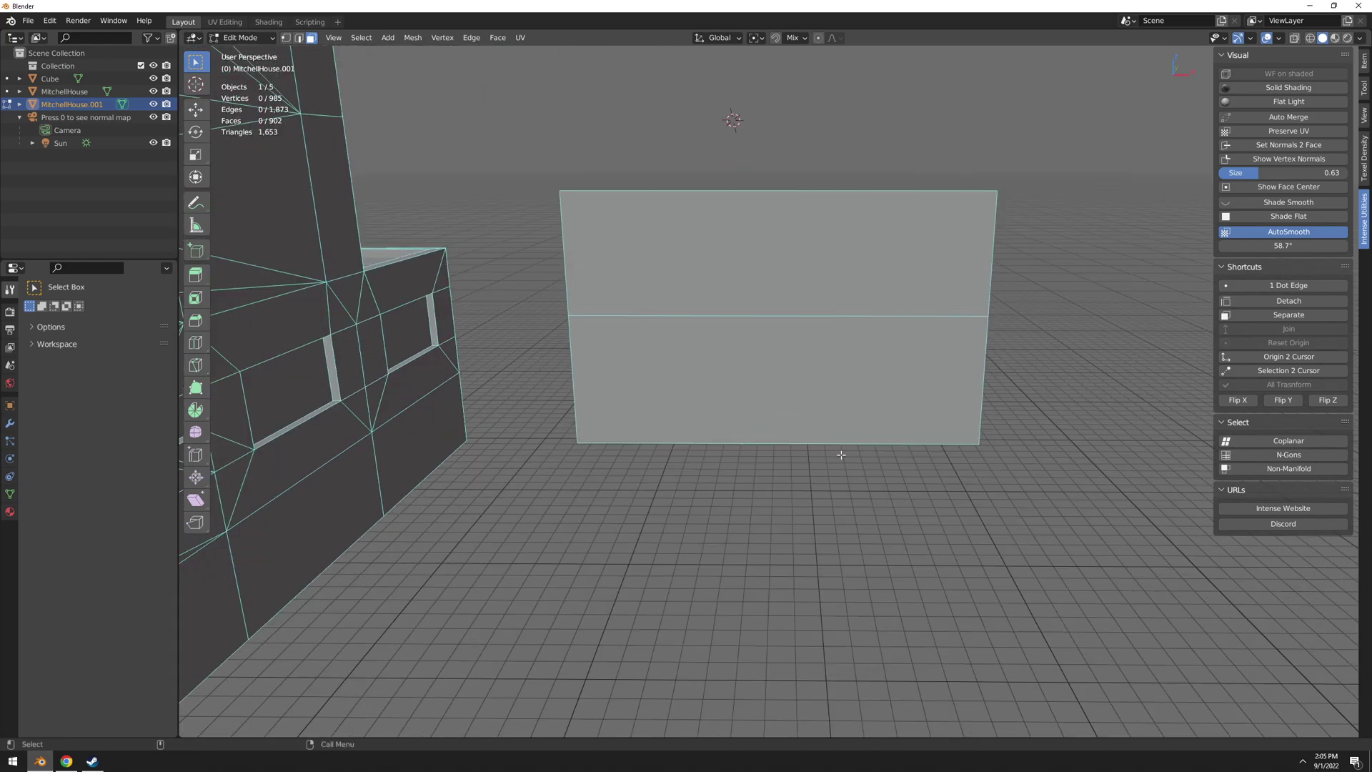
key("k")
left_click(579, 441)
left_click(784, 315)
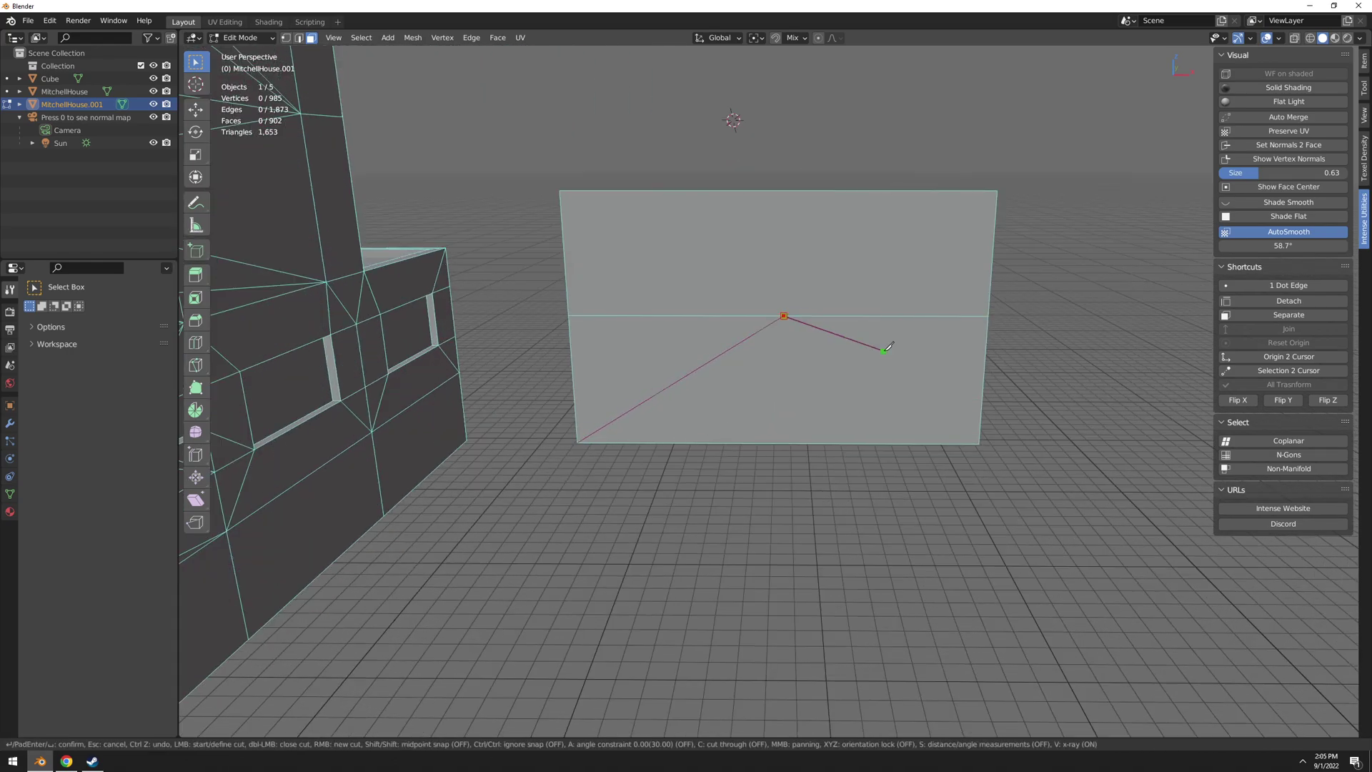
key("Return")
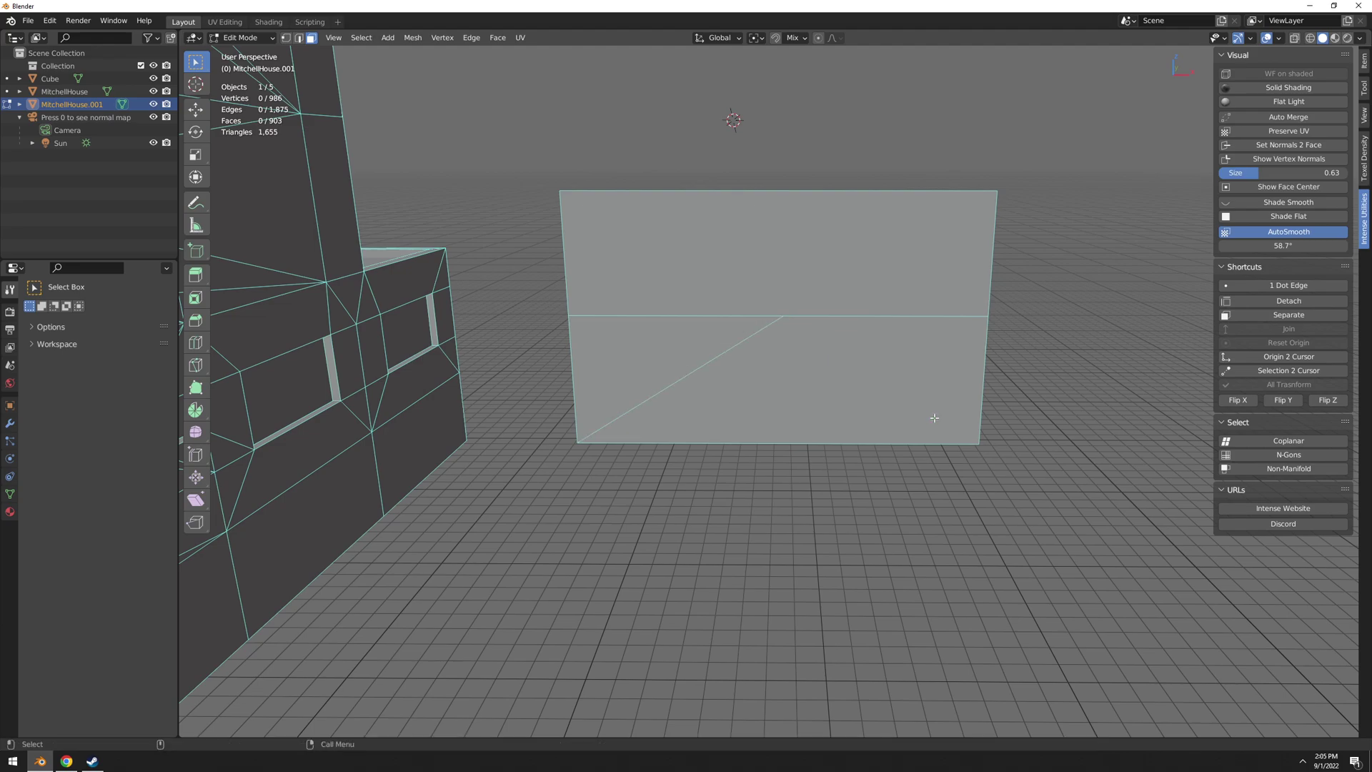
Pick the five vertices bounding the panel's upper face one by one, and select all n-gons in face mode.
left_click(775, 270)
key("1")
left_click(561, 190)
left_click(569, 315)
left_click(784, 315)
left_click(987, 316)
left_click(997, 191)
key("3")
scroll(1079, 354, "down", 4)
left_click(1283, 441)
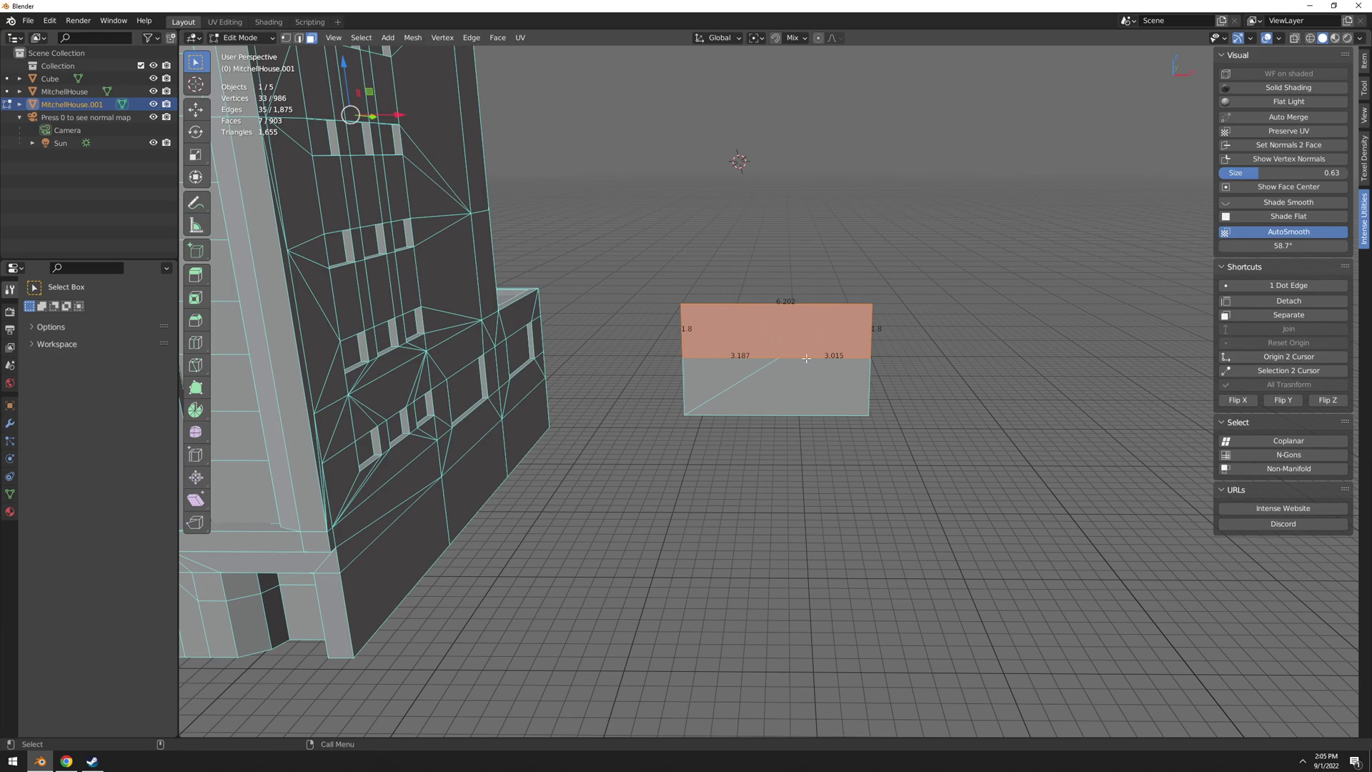
Clear the selection, pick the panel's upper edge and a building edge in edge mode, and select all non-manifold geometry.
key("Tab")
middle_click_drag(891, 381, 1059, 432)
key("Tab")
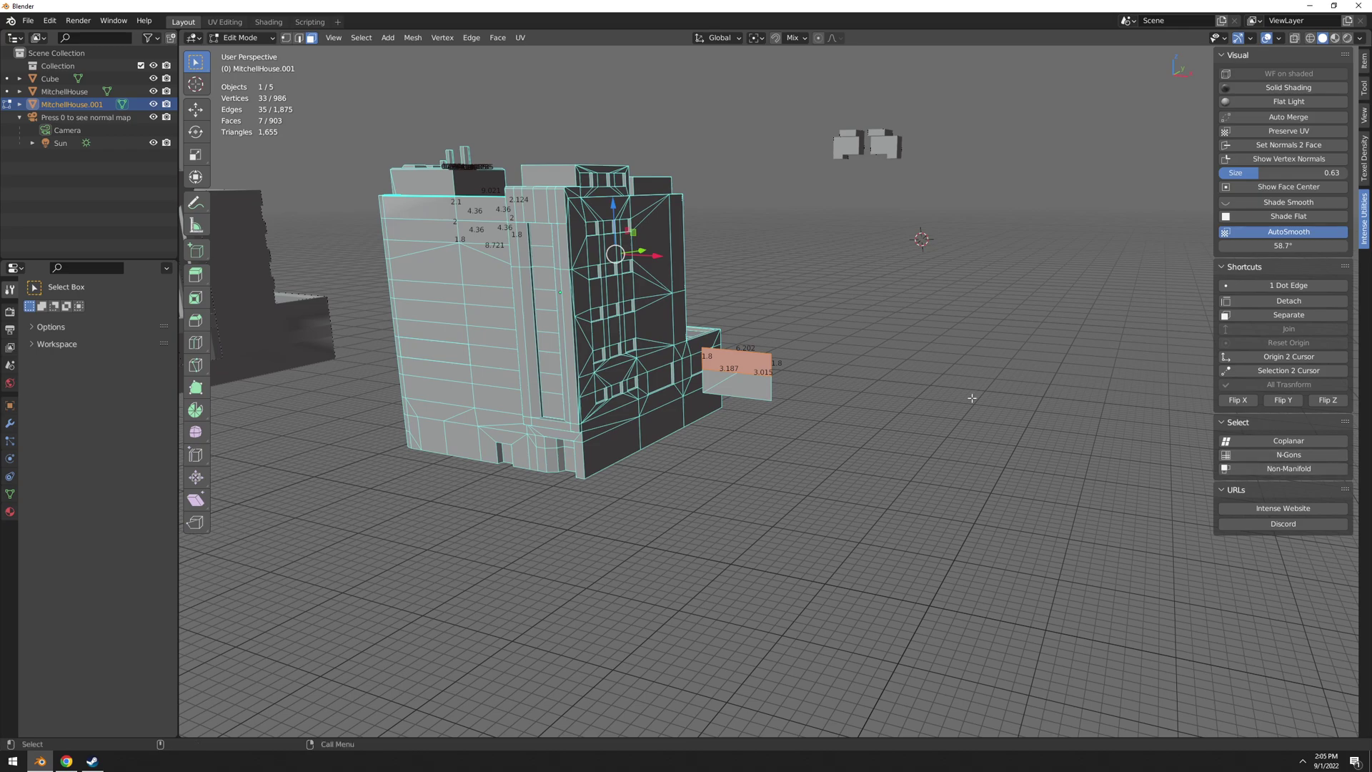
key("alt+a")
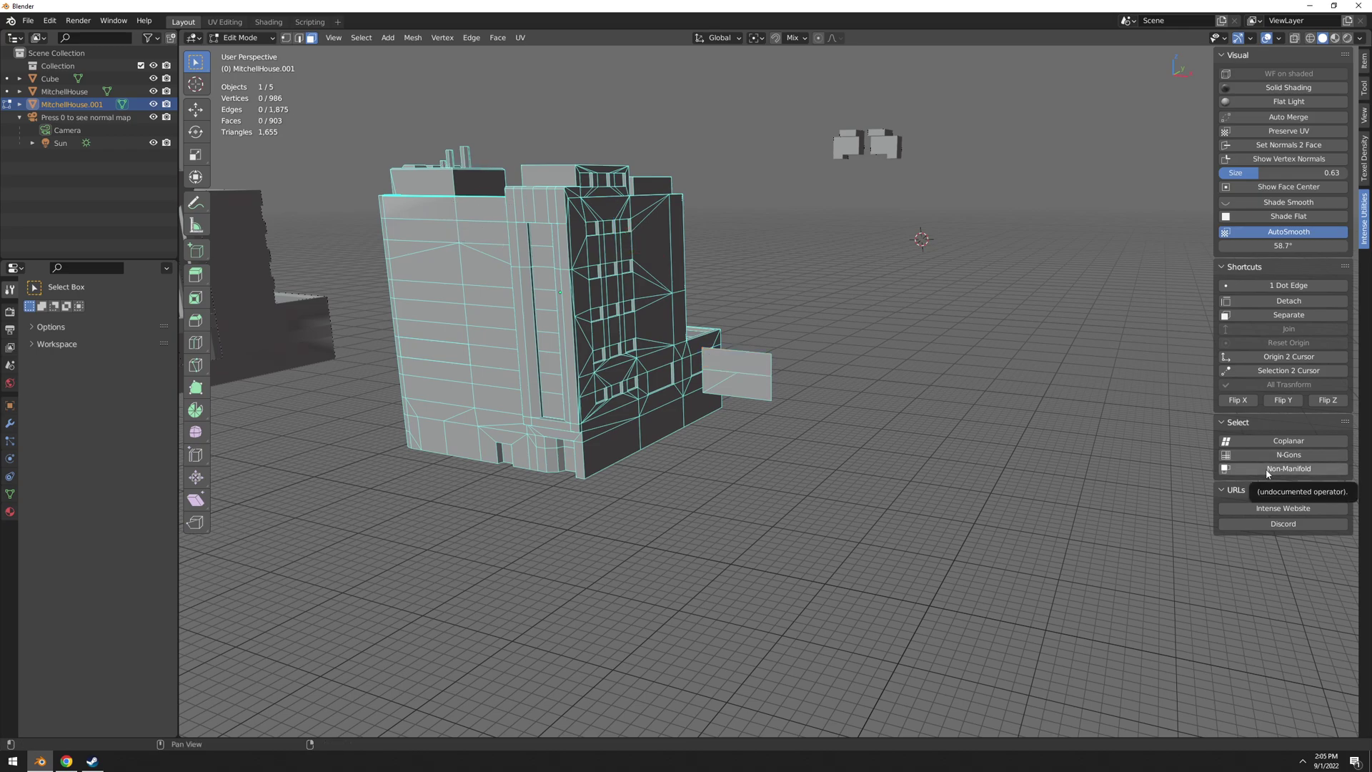
key("2")
left_click(738, 353)
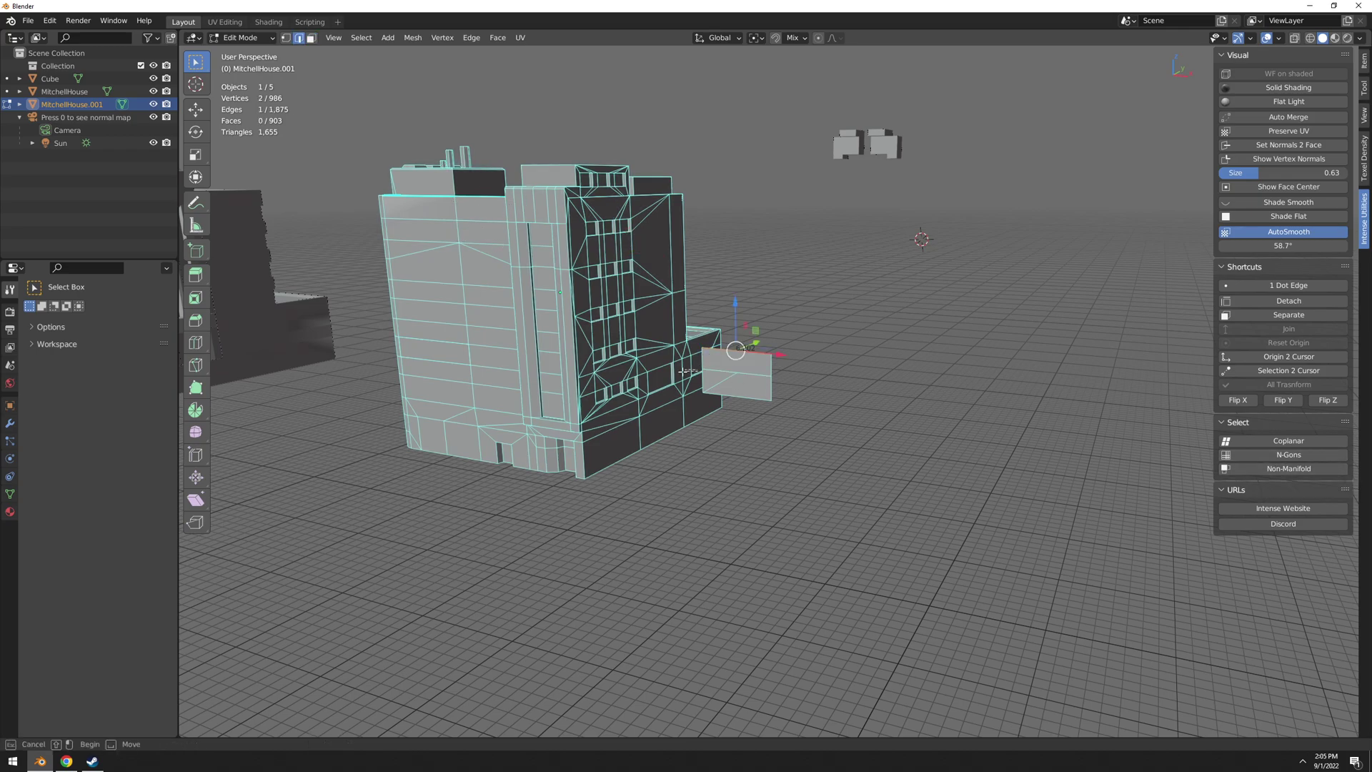
left_click(692, 372, "shift")
middle_click_drag(696, 373, 764, 397, "shift")
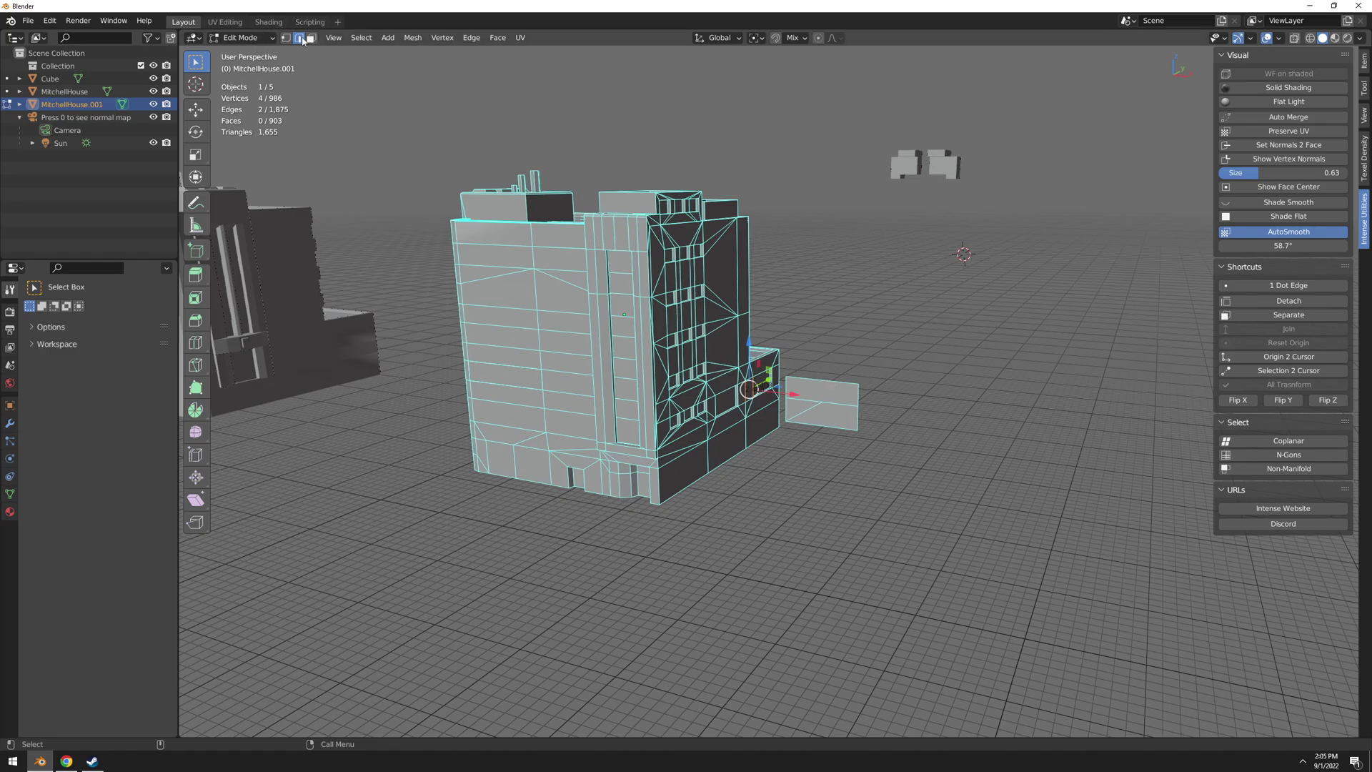
left_click(1289, 468)
Inspect the selected non-manifold edges around the panel, the building's base and the banded wall.
scroll(748, 402, "up", 6)
scroll(748, 402, "up", 2)
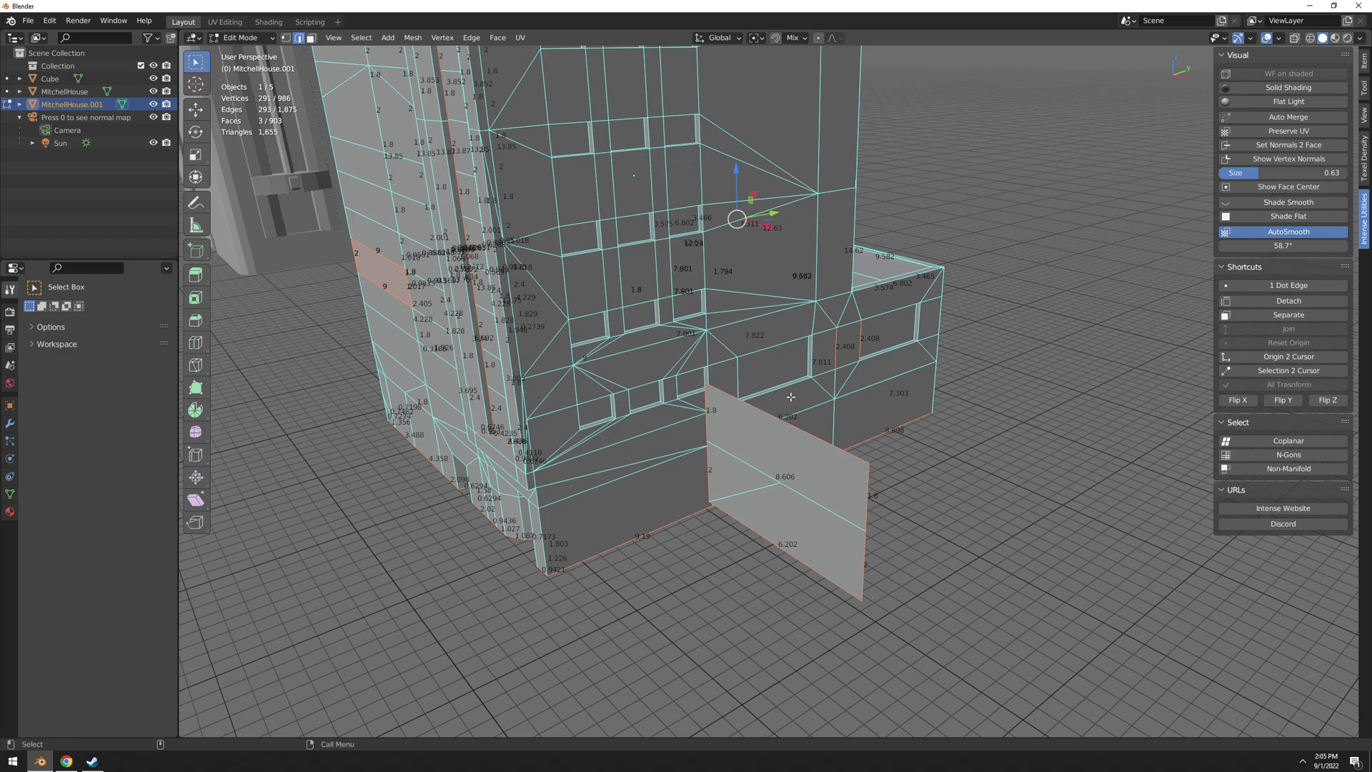
right_click_drag(782, 398, 672, 394, "alt")
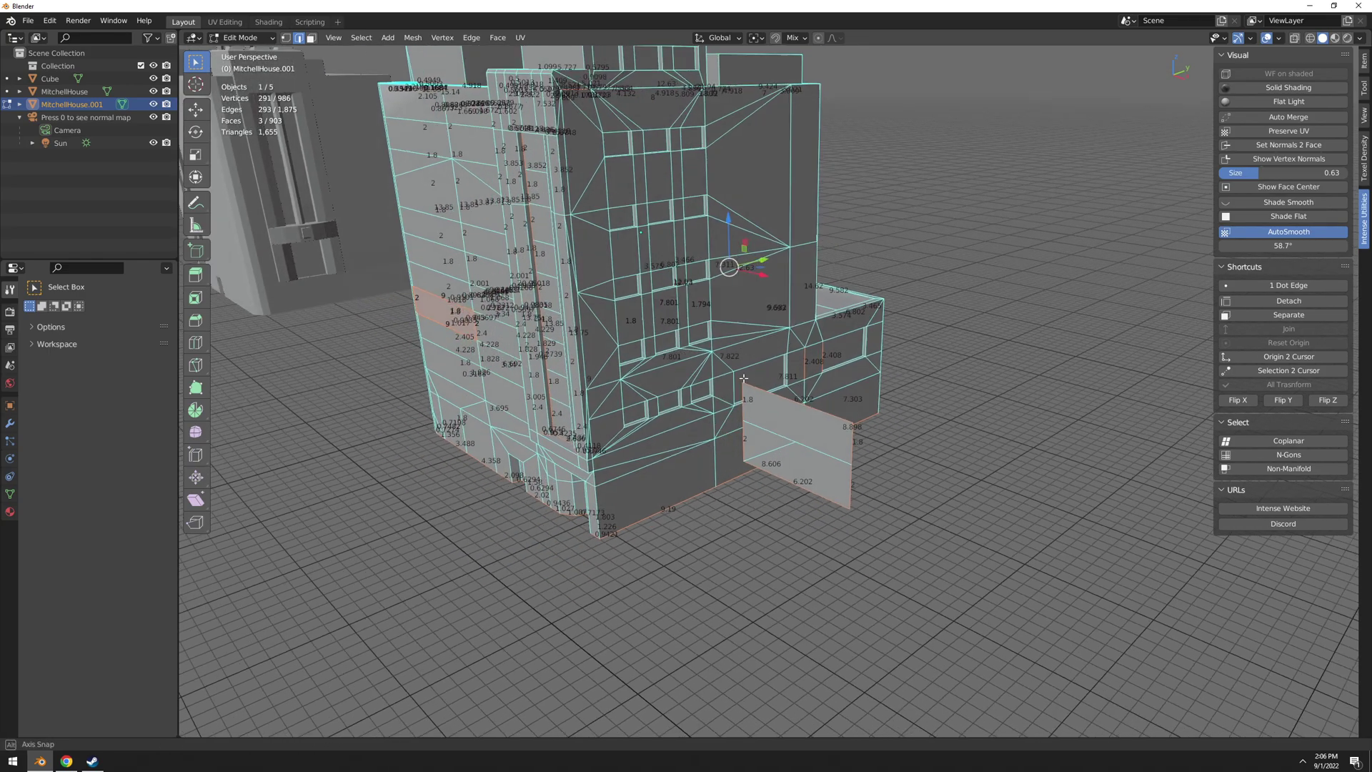
left_click_drag(672, 394, 874, 401, "alt")
right_click_drag(874, 401, 748, 394, "alt")
middle_click_drag(748, 394, 765, 263)
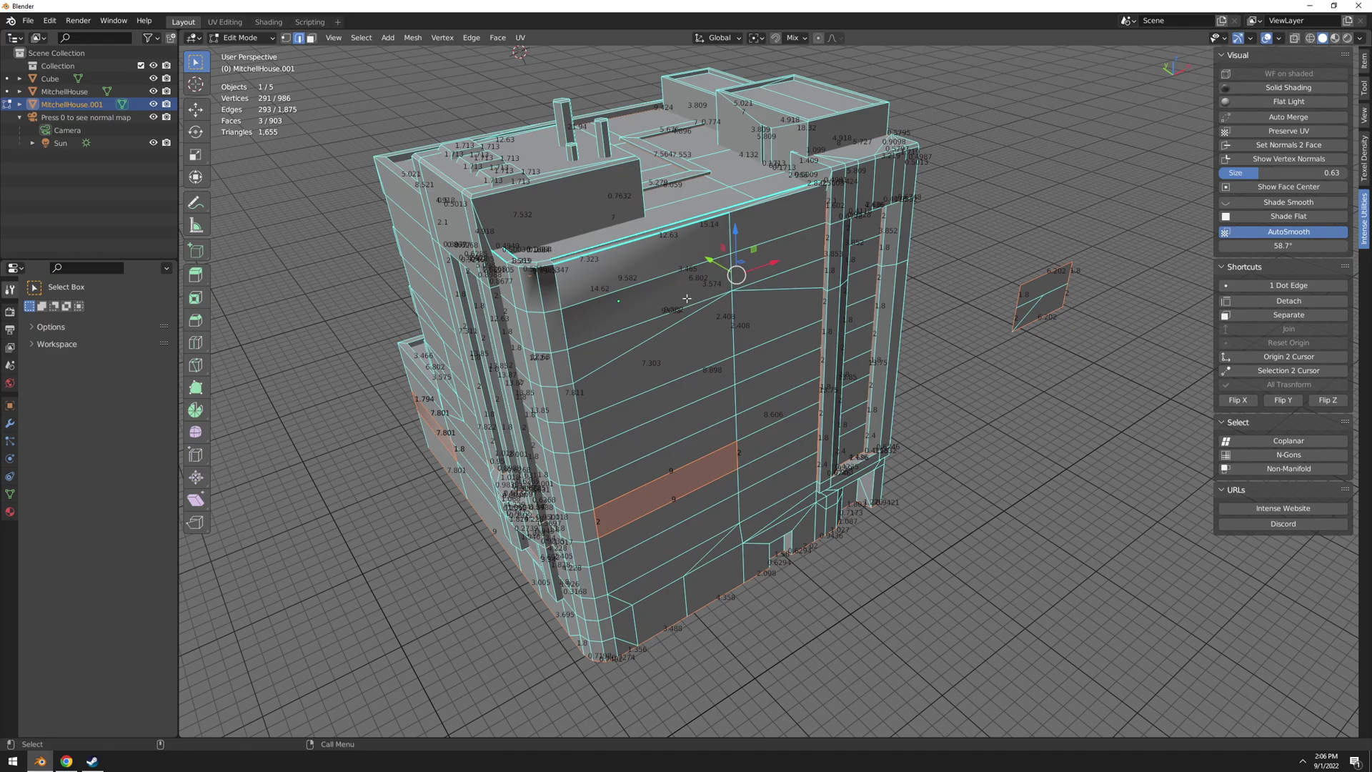
middle_click_drag(683, 302, 772, 360)
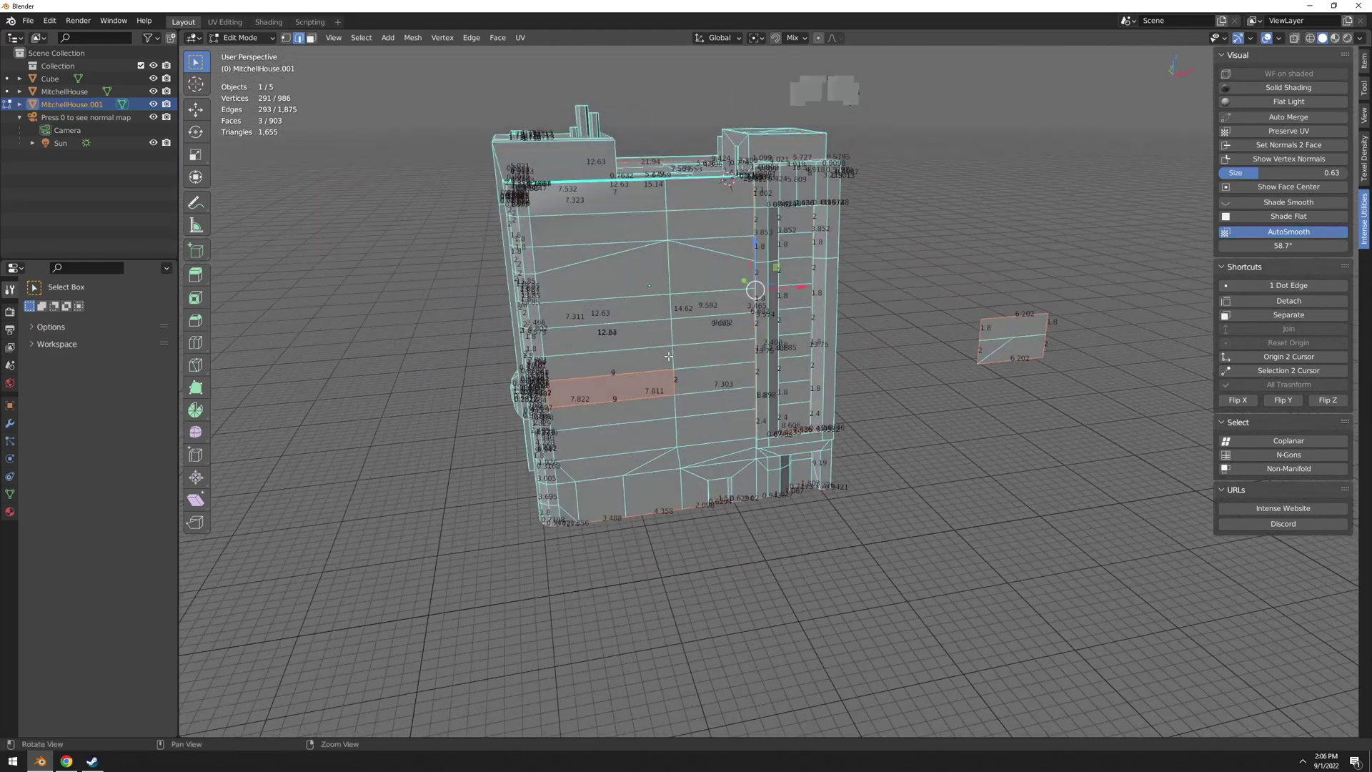
scroll(777, 363, "up", 5)
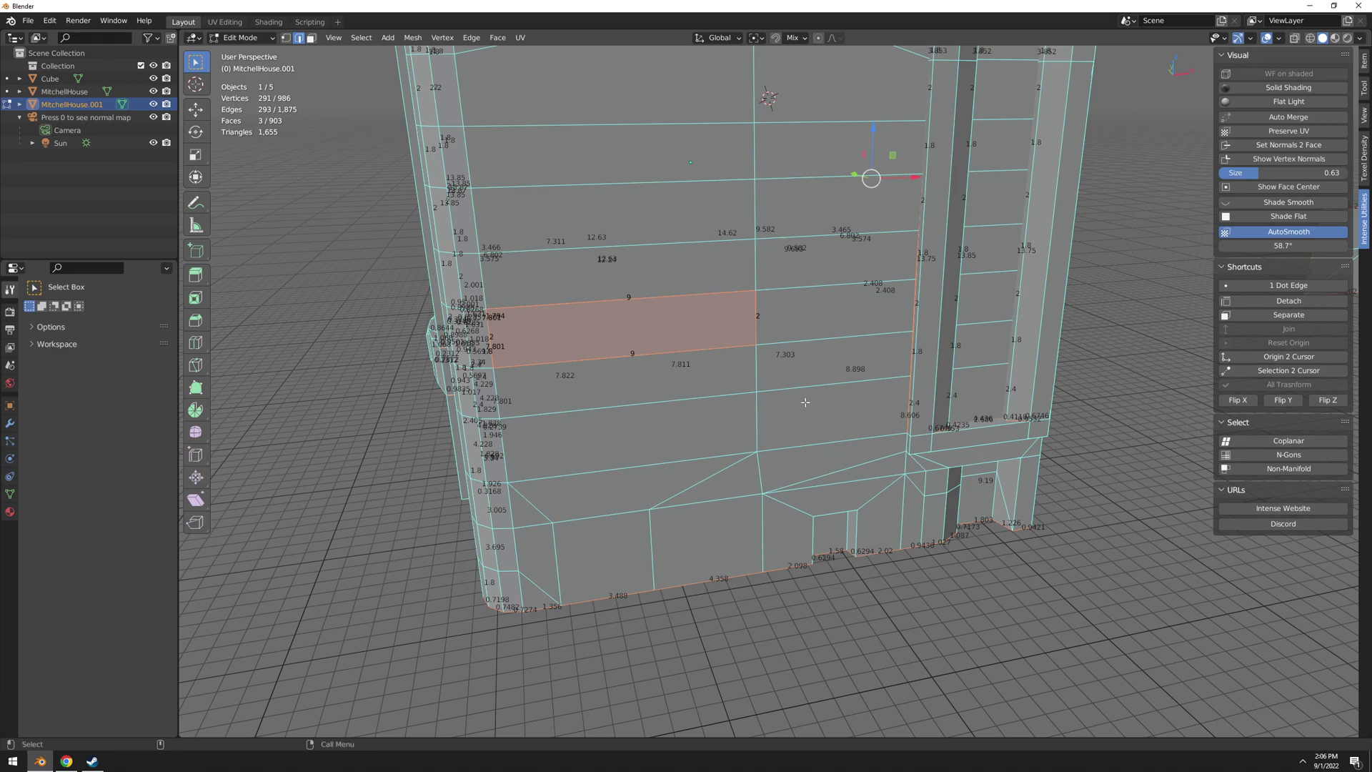
Select a horizontal edge on the banded wall, run the non-manifold selection again, and examine the unwelded band face.
left_click(835, 384)
left_click(1269, 456)
middle_click_drag(708, 336, 740, 344)
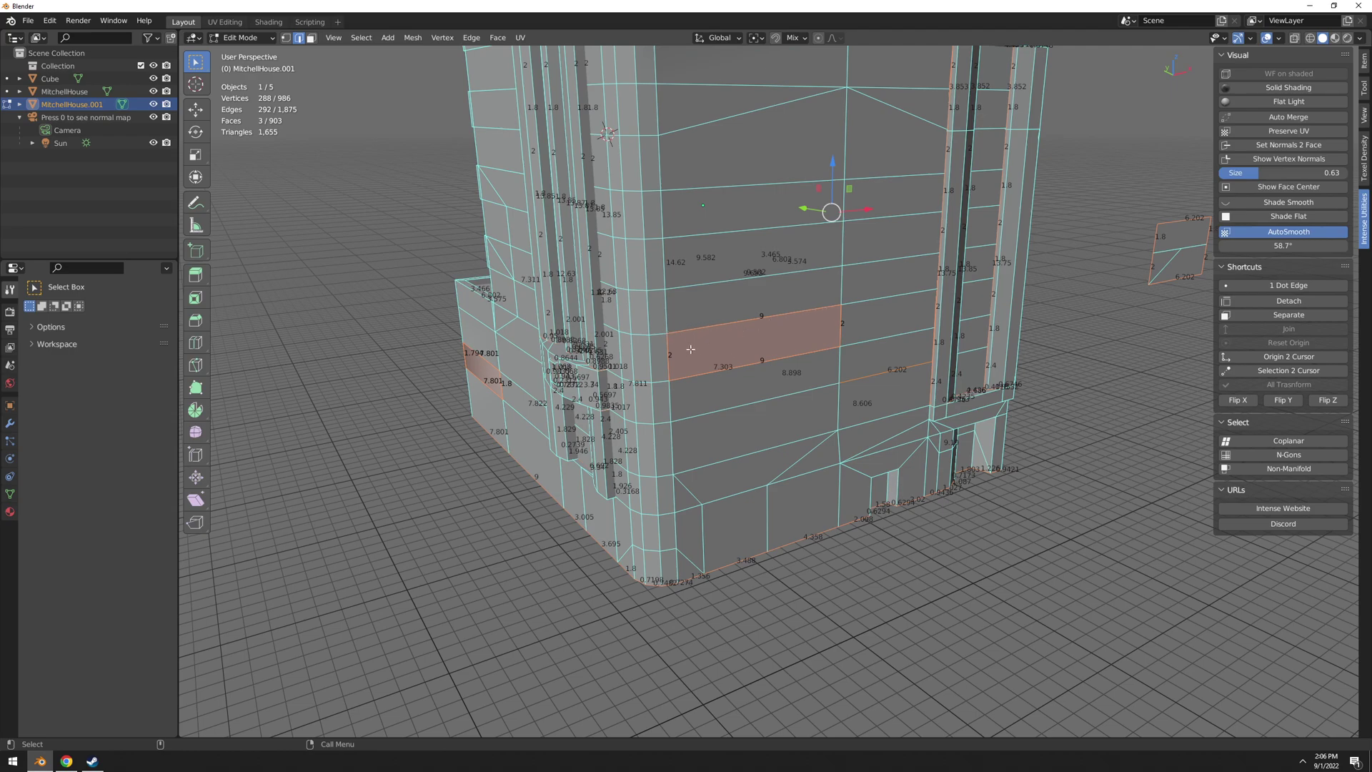
scroll(691, 349, "up", 2)
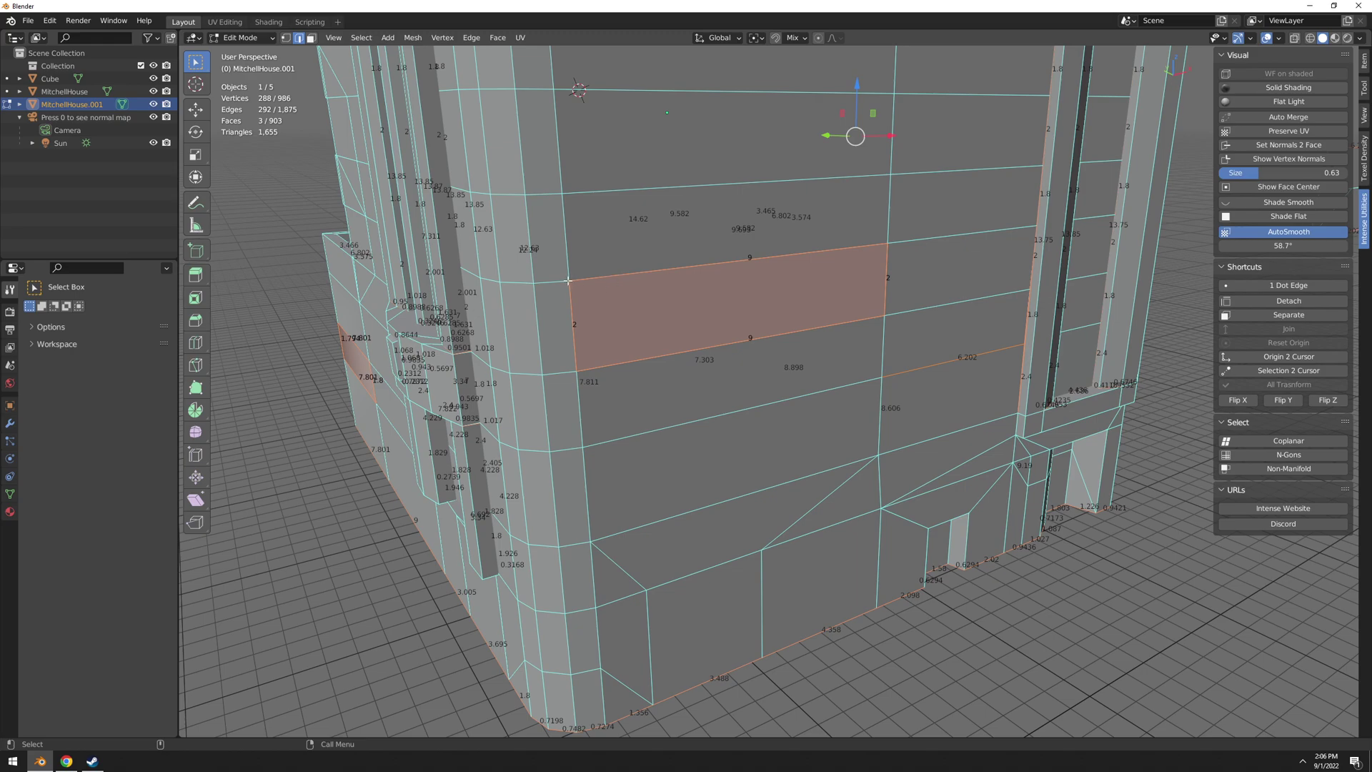
middle_click_drag(648, 288, 668, 325)
Try moving the unwelded band face off the wall in face mode, and undo the move.
key("1")
key("3")
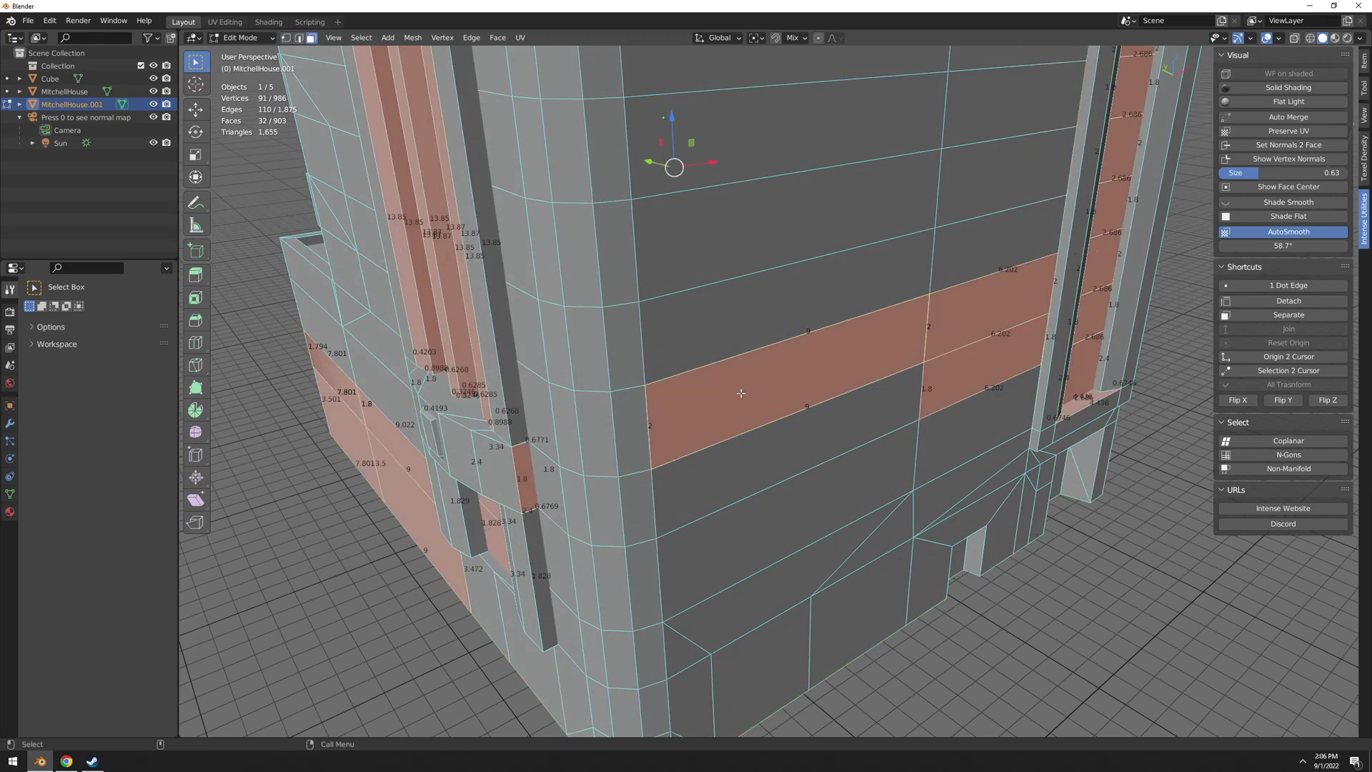
left_click(762, 394)
left_click_drag(812, 375, 872, 398)
key("ctrl+z")
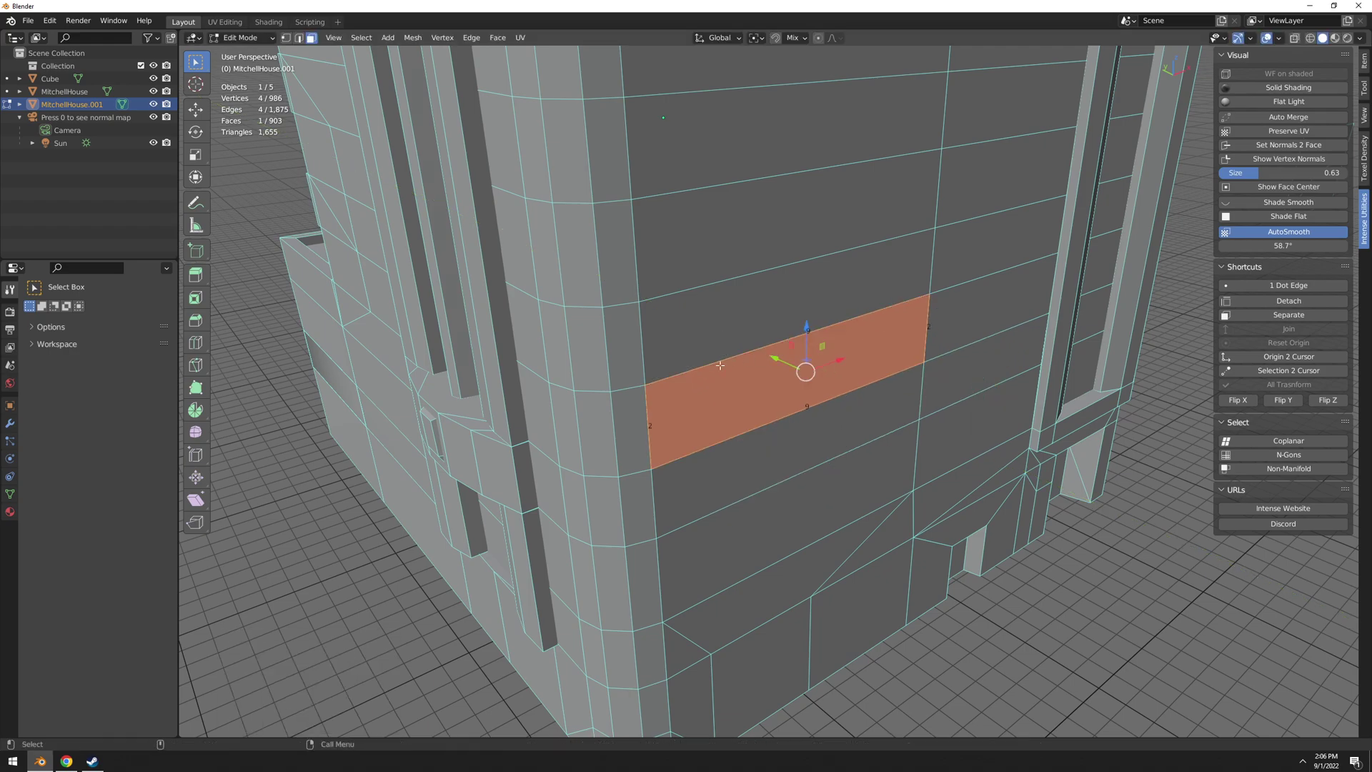
Box-select the vertices around the unwelded band face with X-ray on, merge them by distance, and restore solid face mode.
key("1")
key("alt+z")
left_click_drag(602, 283, 978, 498)
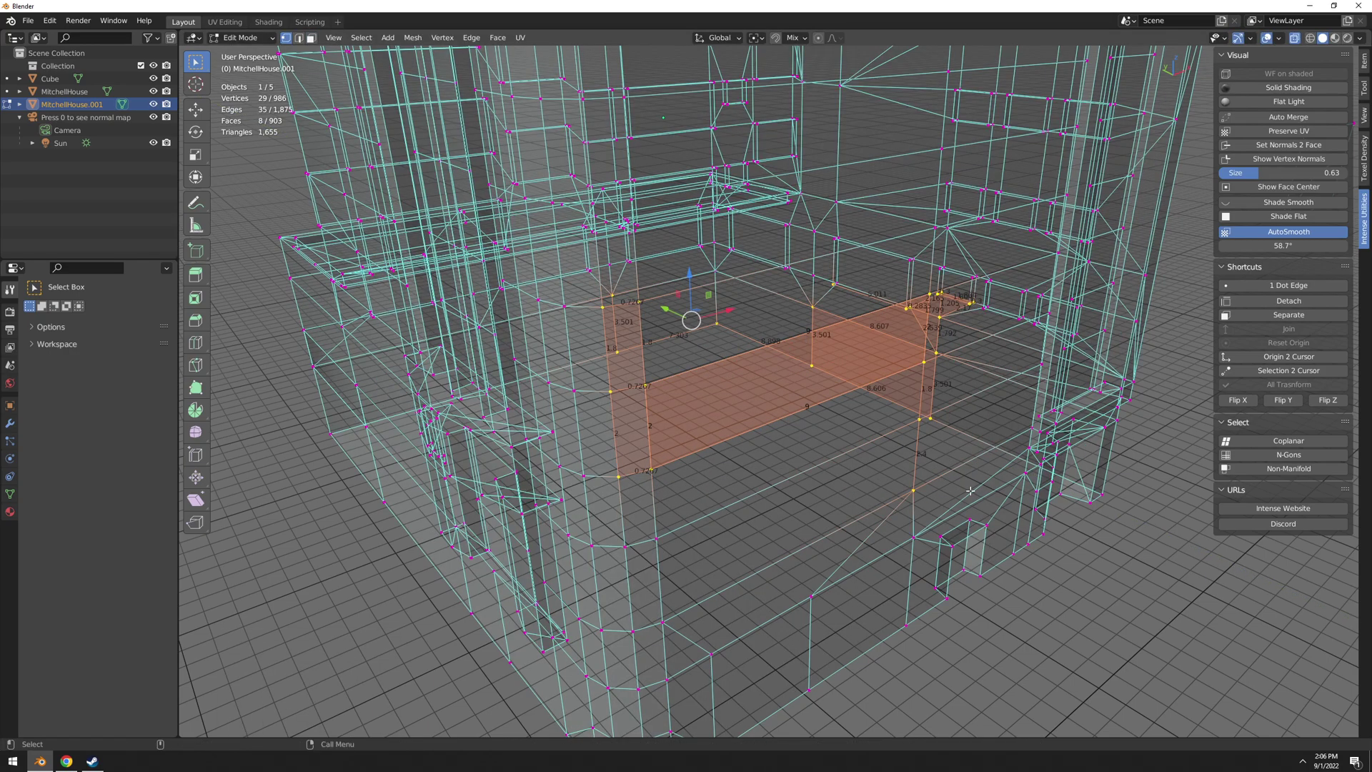
key("m")
key("b")
key("3")
key("alt+z")
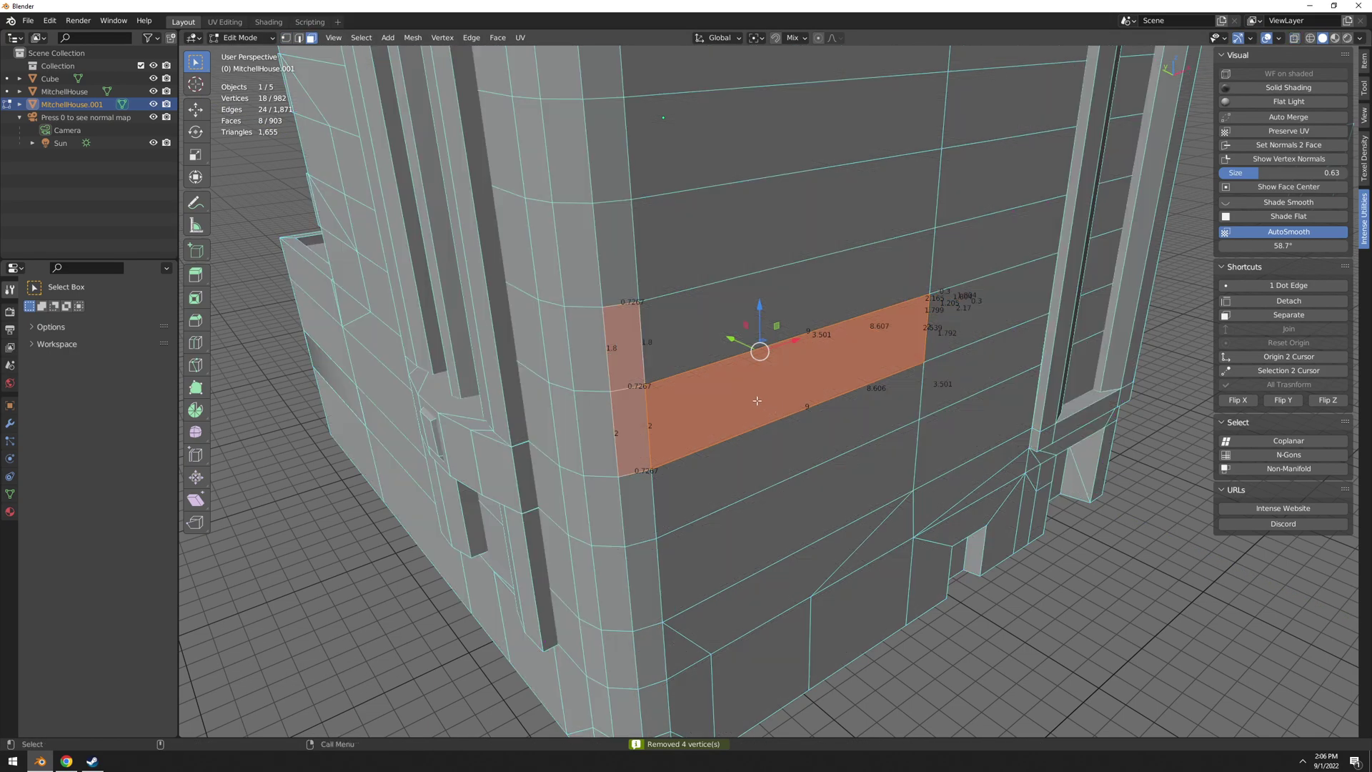
Select a wall edge below the merged band in edge mode and select the remaining non-manifold geometry.
left_click(758, 399)
key("2")
left_click(895, 432)
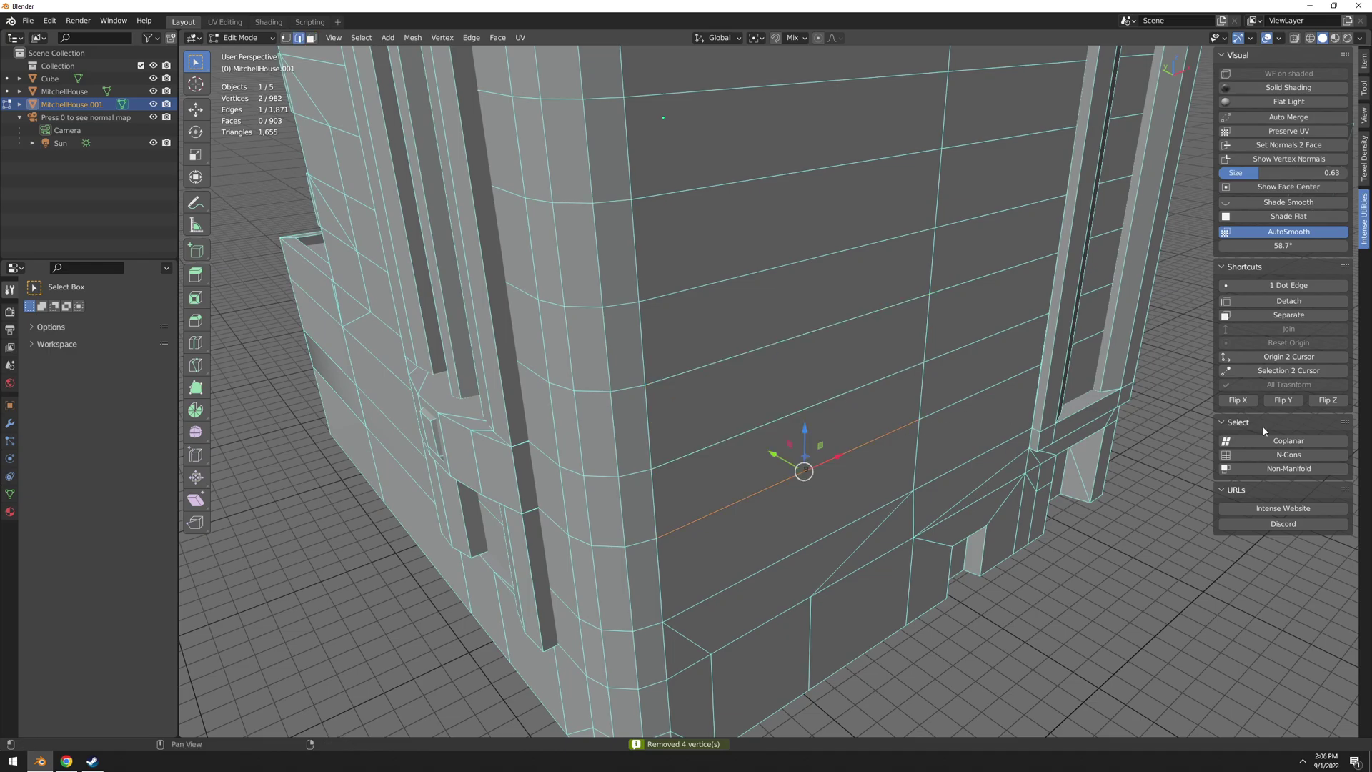
left_click(1289, 468)
Inspect the selected non-manifold edges on the low annex, the window recesses and the building's open underside.
scroll(740, 356, "down", 4)
middle_click_drag(740, 356, 872, 365)
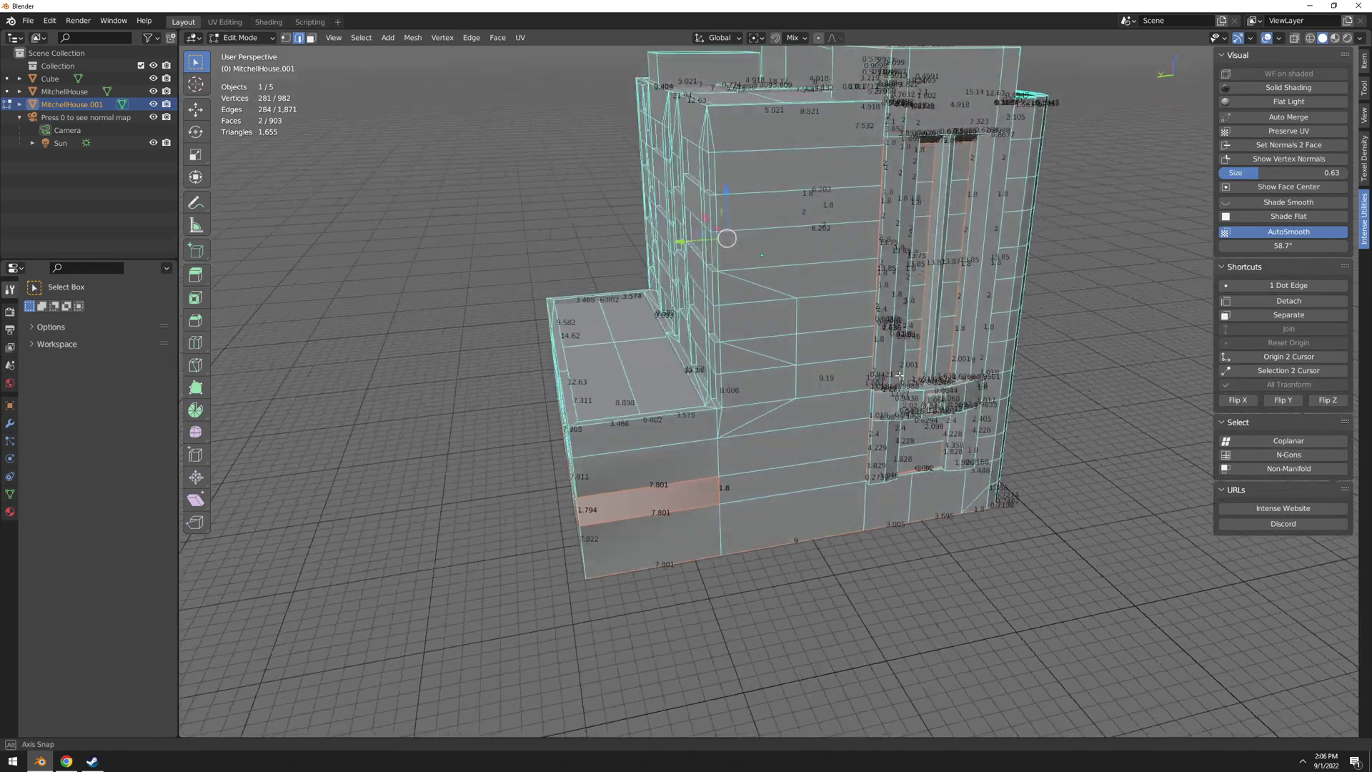
scroll(784, 512, "up", 4)
middle_click_drag(785, 511, 986, 422, "shift")
scroll(855, 387, "down", 4)
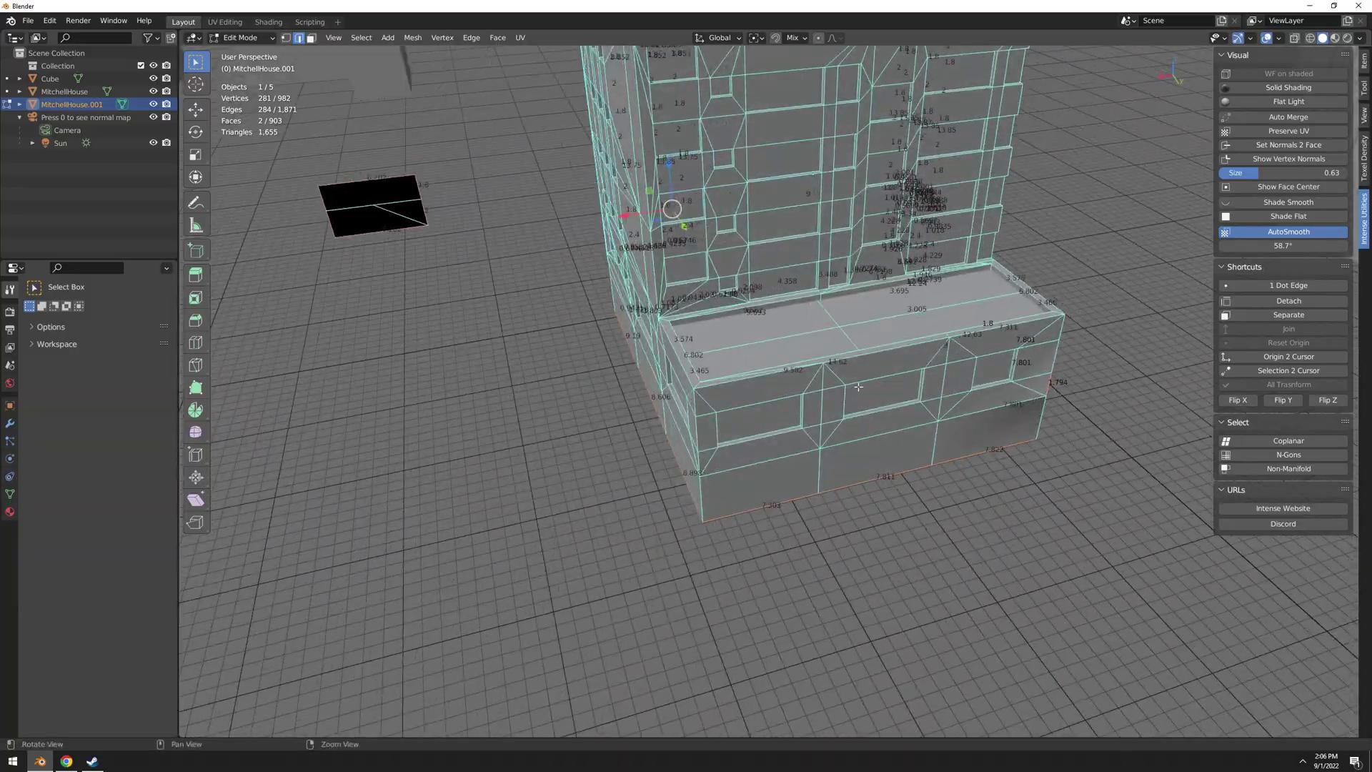
middle_click_drag(814, 290, 636, 433, "shift")
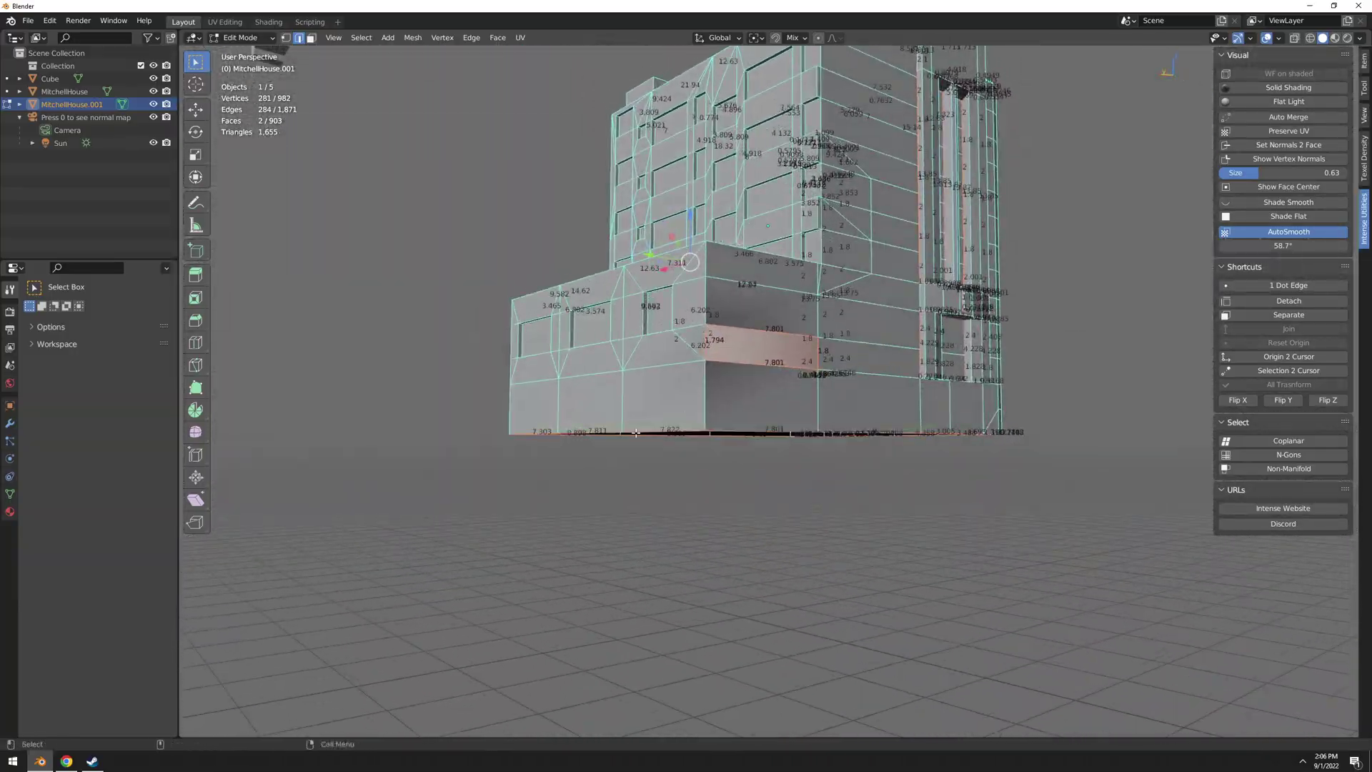
middle_click_drag(965, 428, 933, 401)
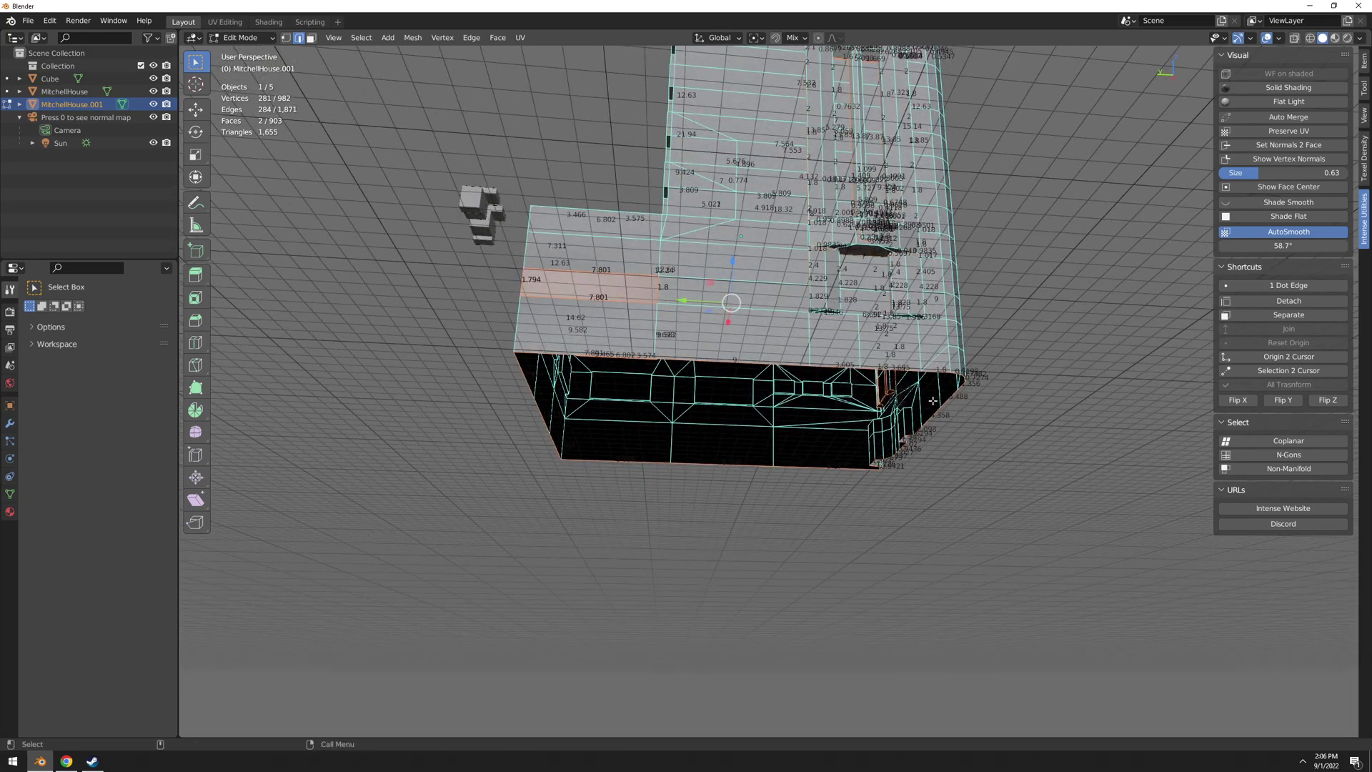
middle_click_drag(652, 435, 934, 391)
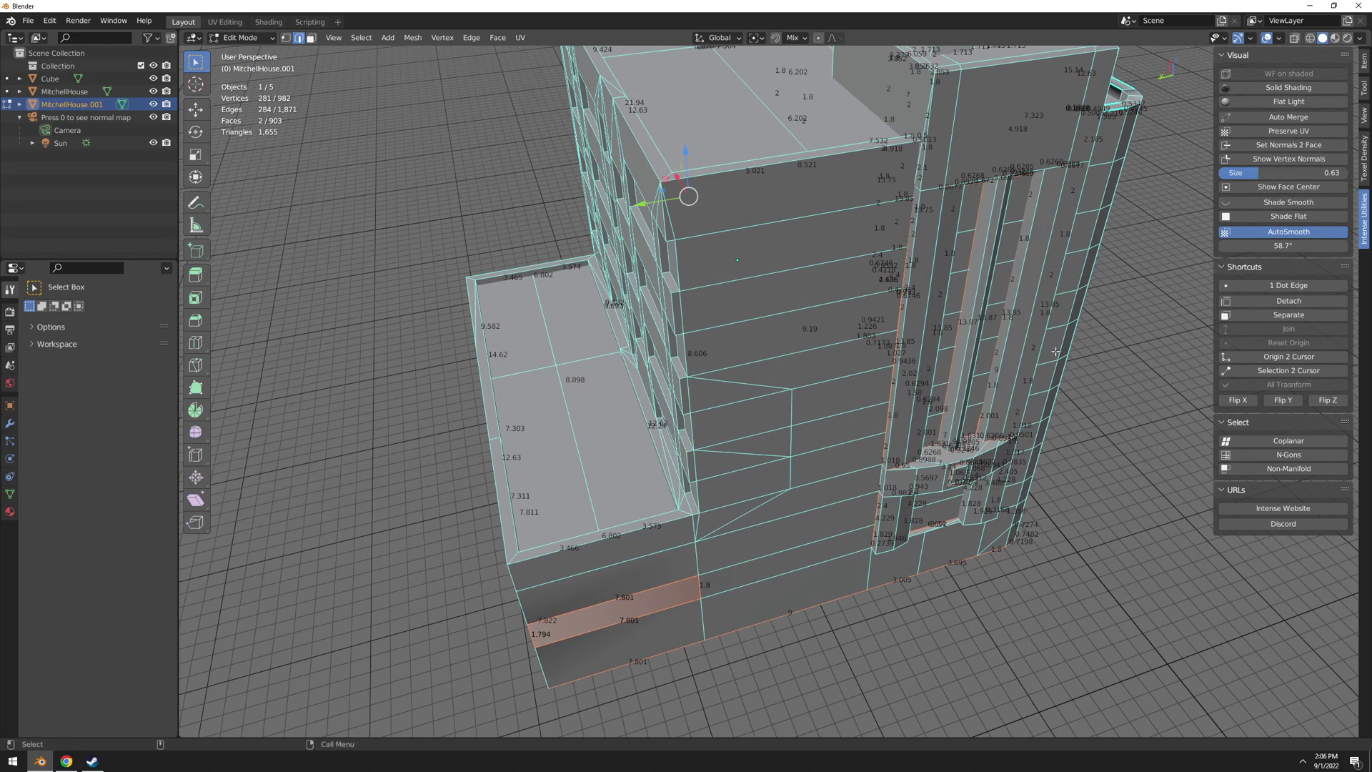
Return MitchelHouse.001 to Object Mode and look over the building and its detached panel from several sides.
key("Tab")
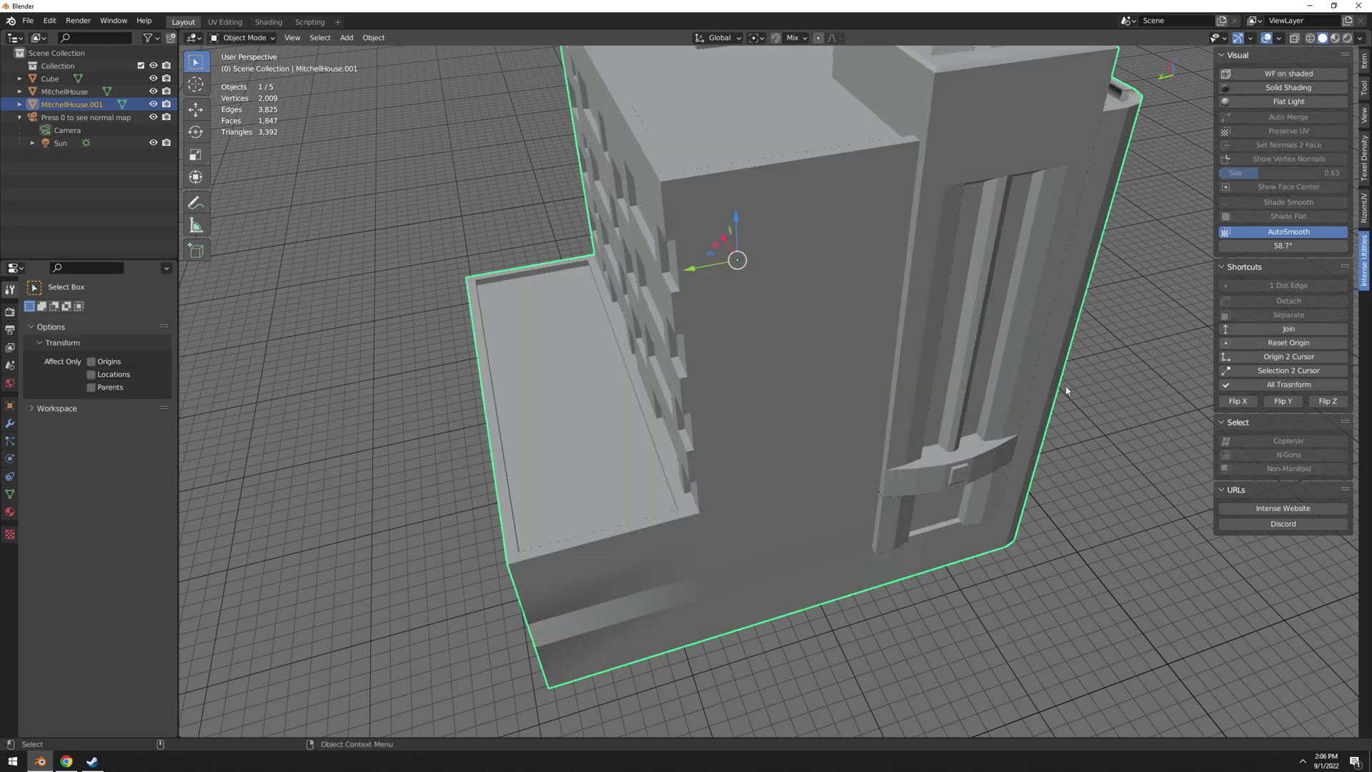
middle_click_drag(935, 388, 786, 338)
scroll(783, 315, "down", 2)
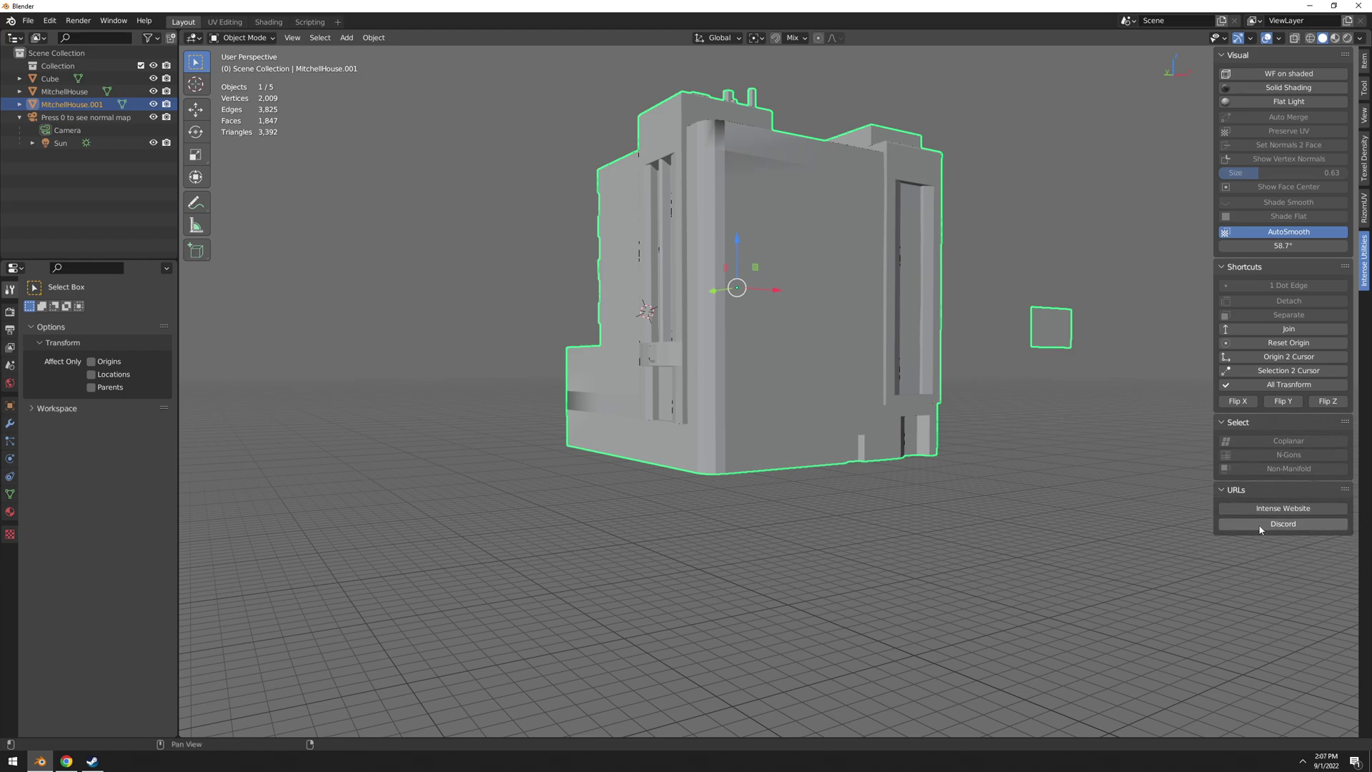
middle_click_drag(813, 373, 797, 397)
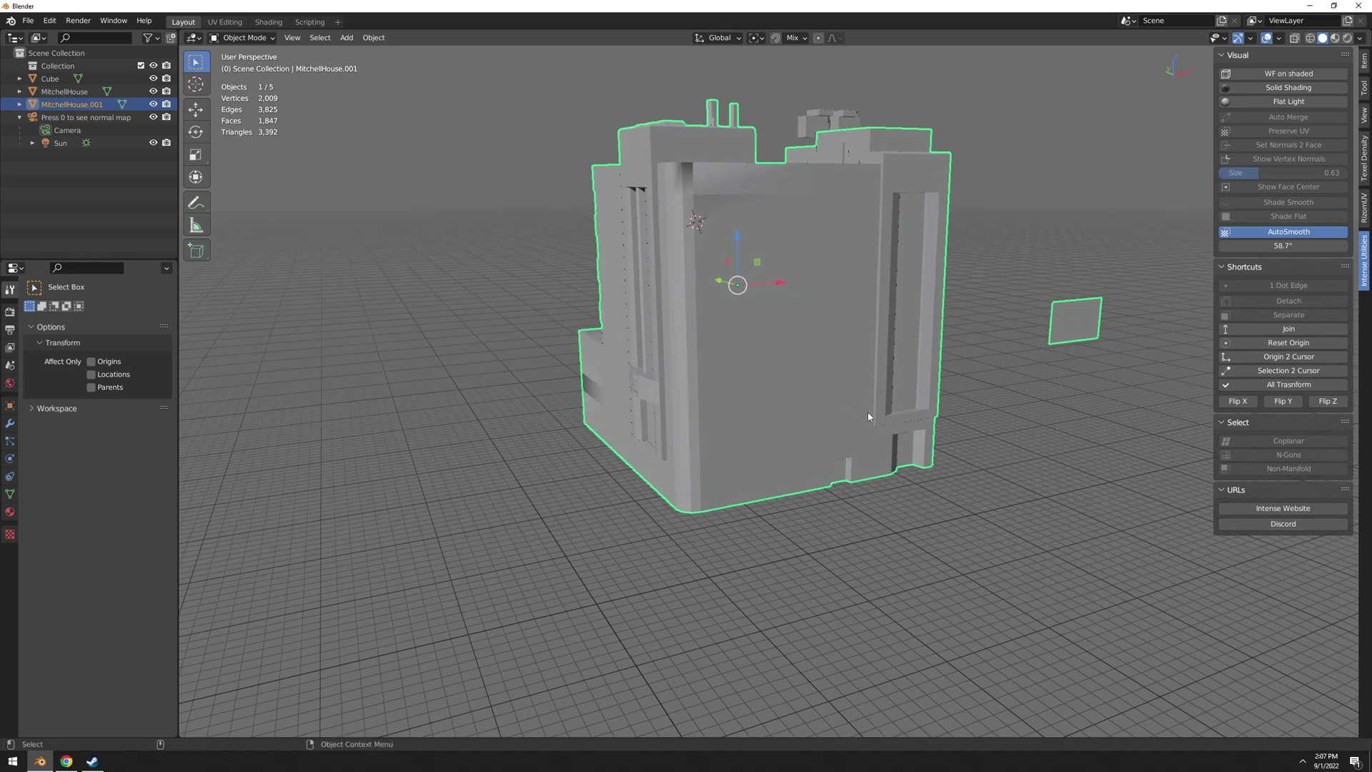
middle_click_drag(778, 374, 664, 360)
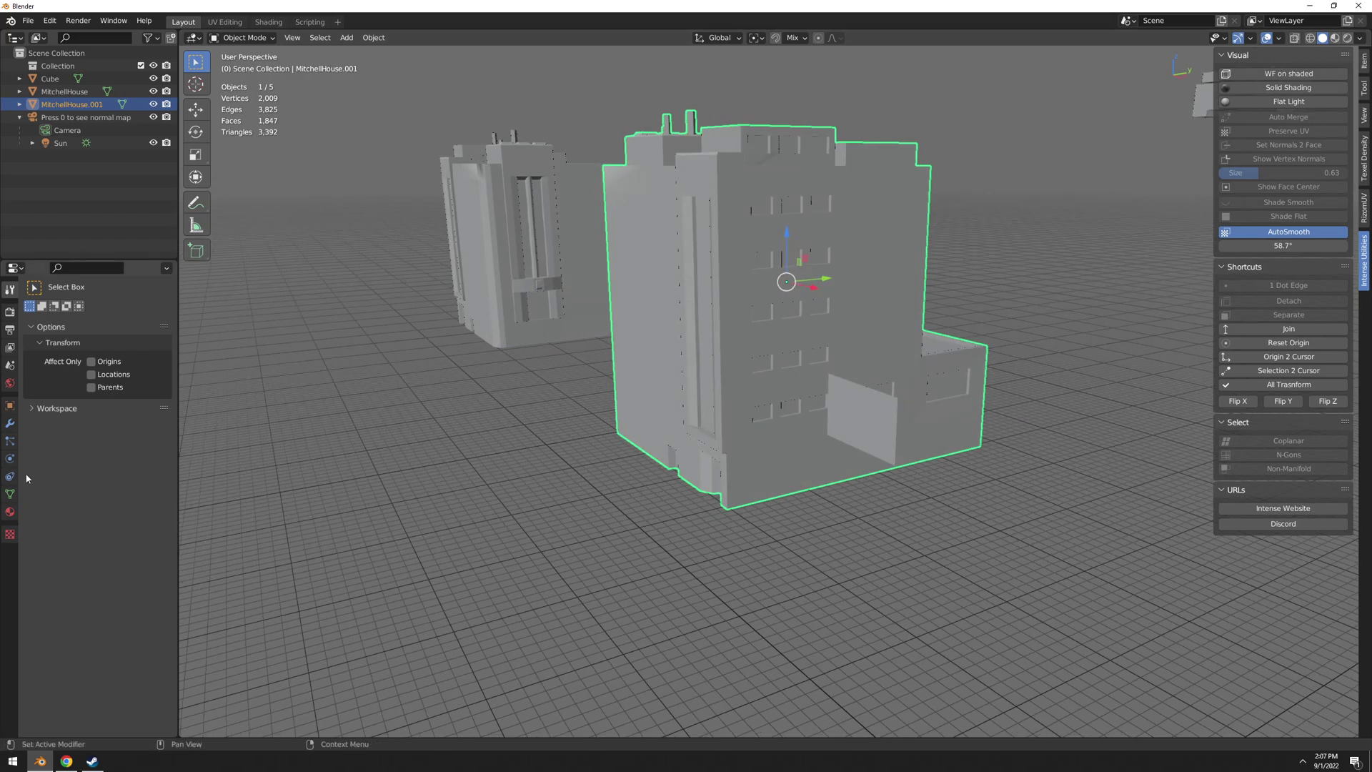